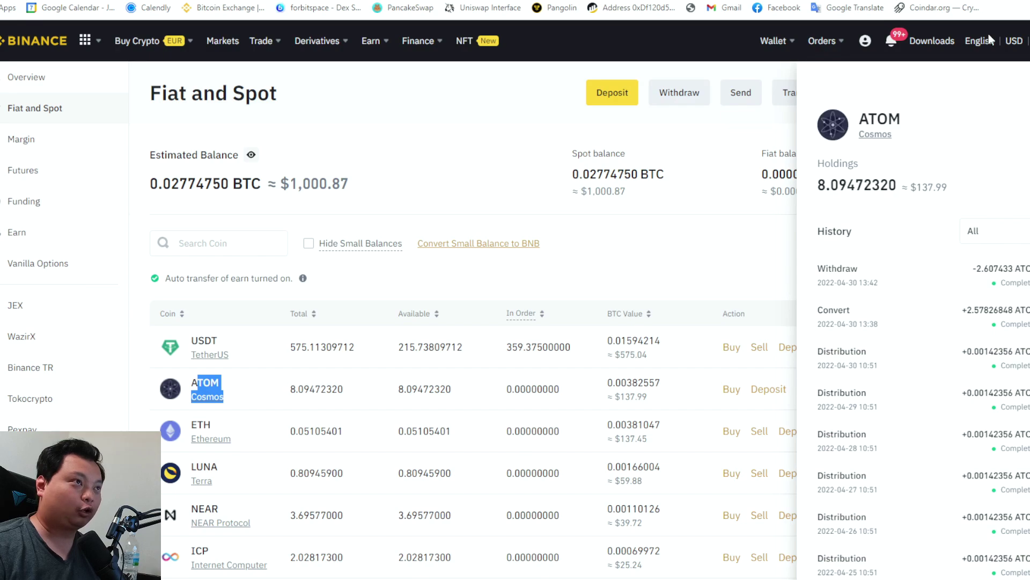
Step: Close the ATOM history, check the Cosmos Hub balance in the Keplr wallet, and switch to the Sinfonia FanToken airdrop article
{"action": "key", "text": "Escape"}
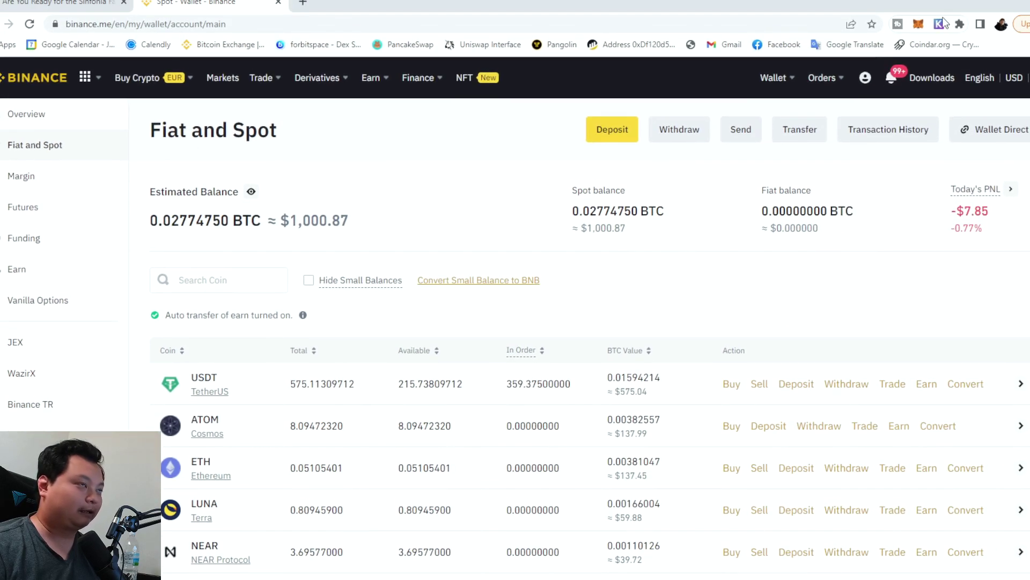
{"action": "left_click", "coordinate": [939, 23]}
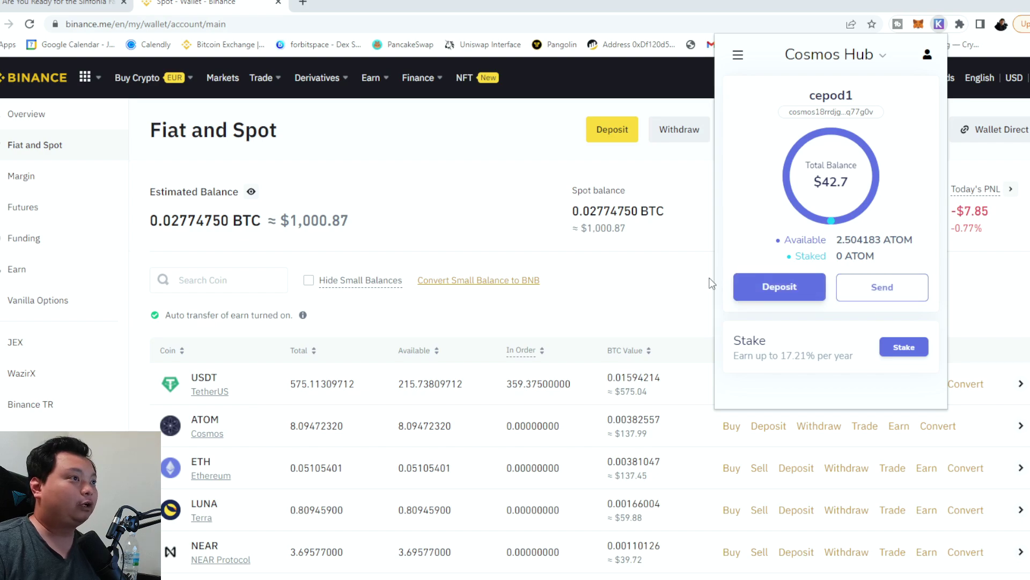
{"action": "left_click", "coordinate": [666, 281]}
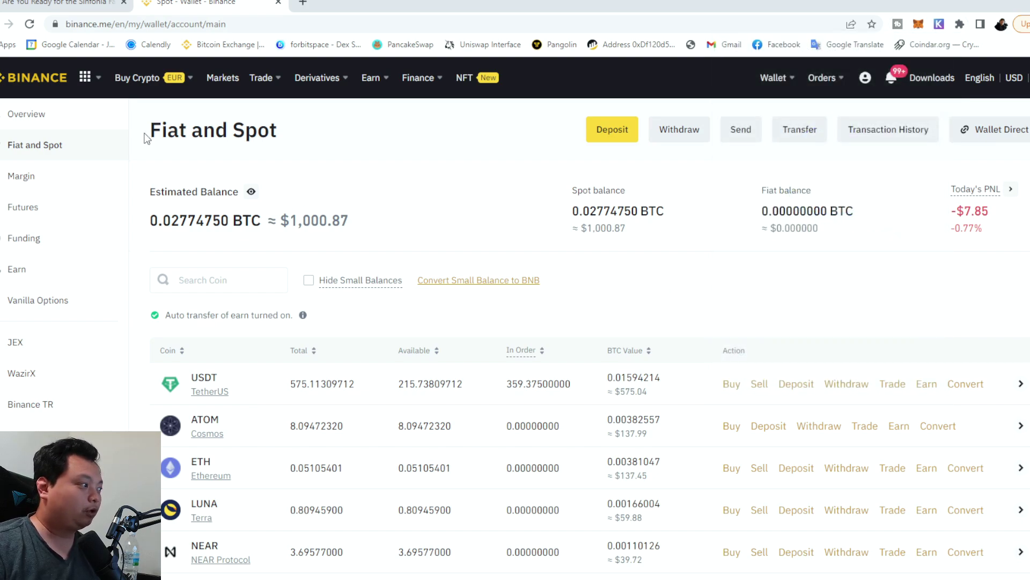
{"action": "left_click", "coordinate": [75, 5]}
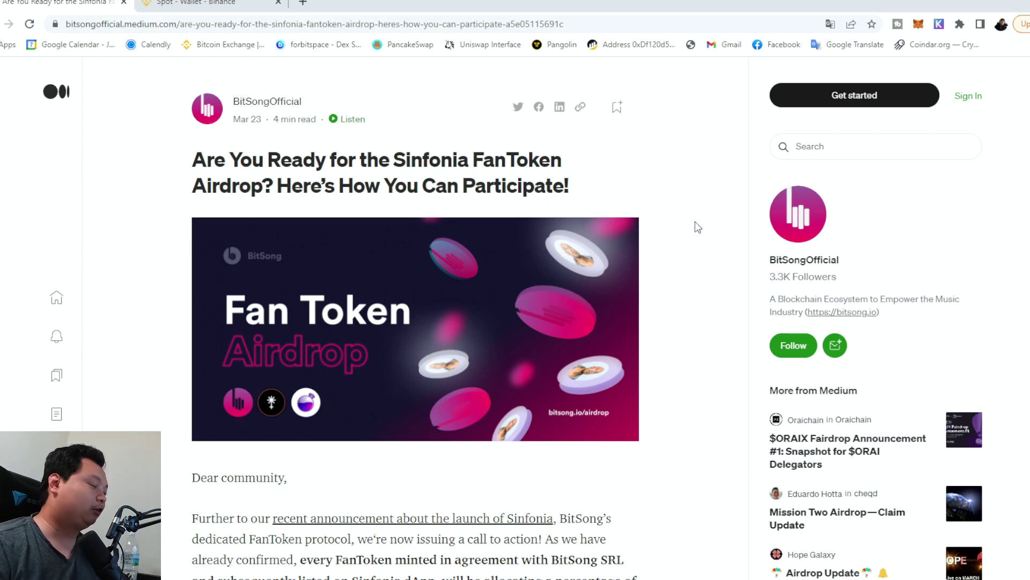
Step: Switch to Telegram and examine the eligibility requirements in the Berita Cryptoo channel's Sinfonia FanToken Airdrop post
{"action": "key", "text": "alt+Tab"}
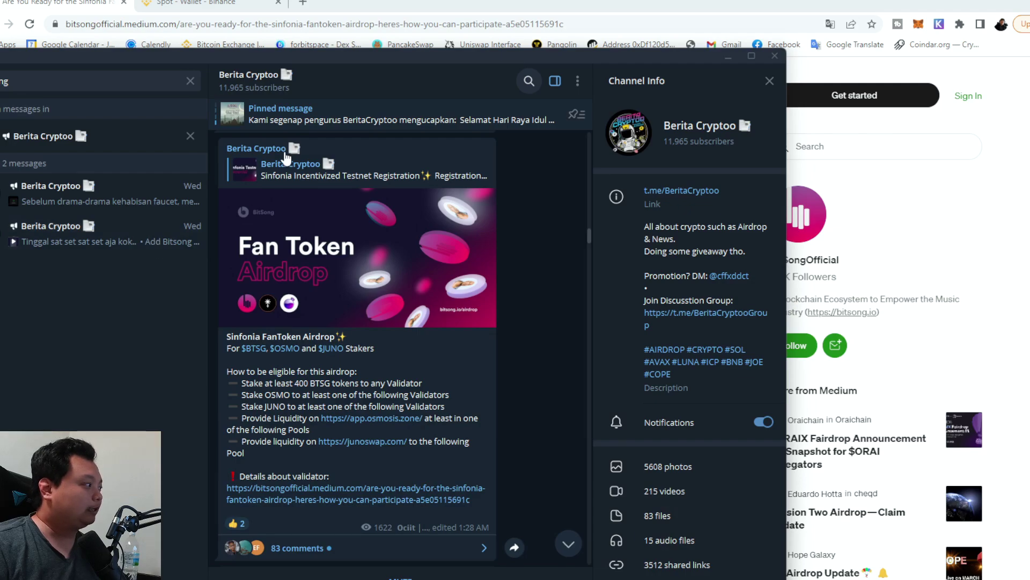
{"action": "left_click", "coordinate": [289, 79]}
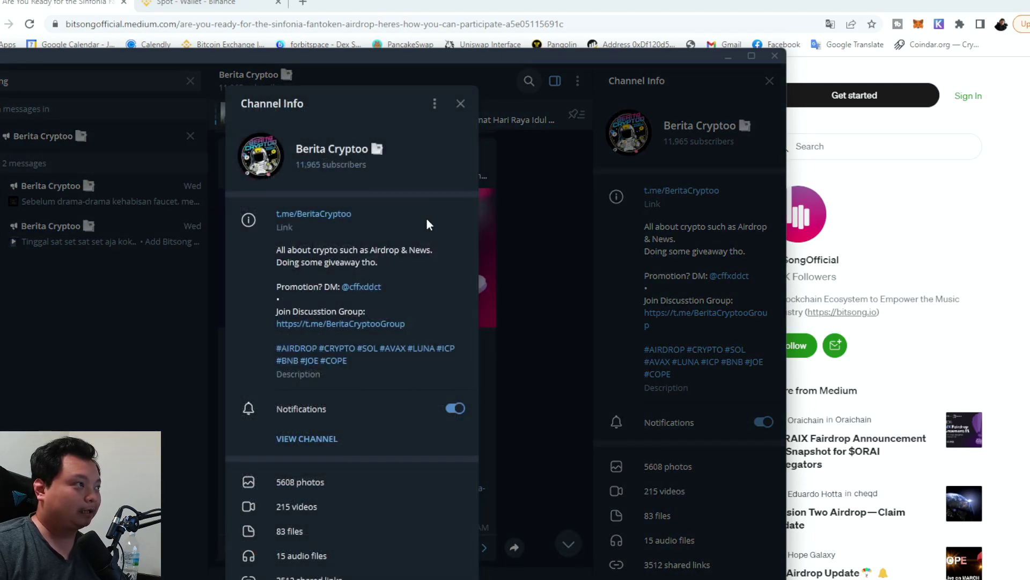
{"action": "left_click", "coordinate": [507, 234]}
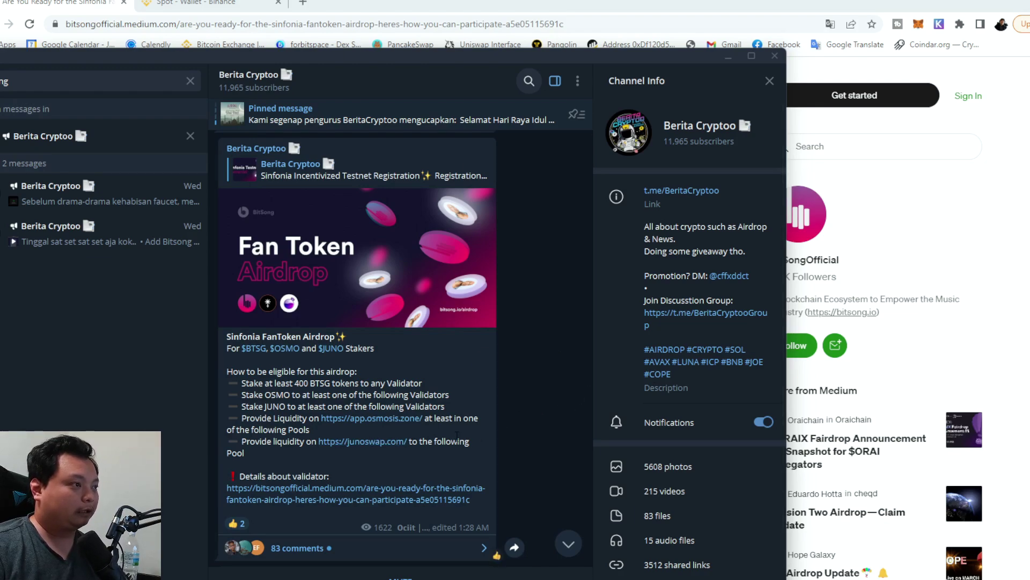
{"action": "scroll", "coordinate": [513, 467], "scroll_direction": "down", "scroll_amount": 2}
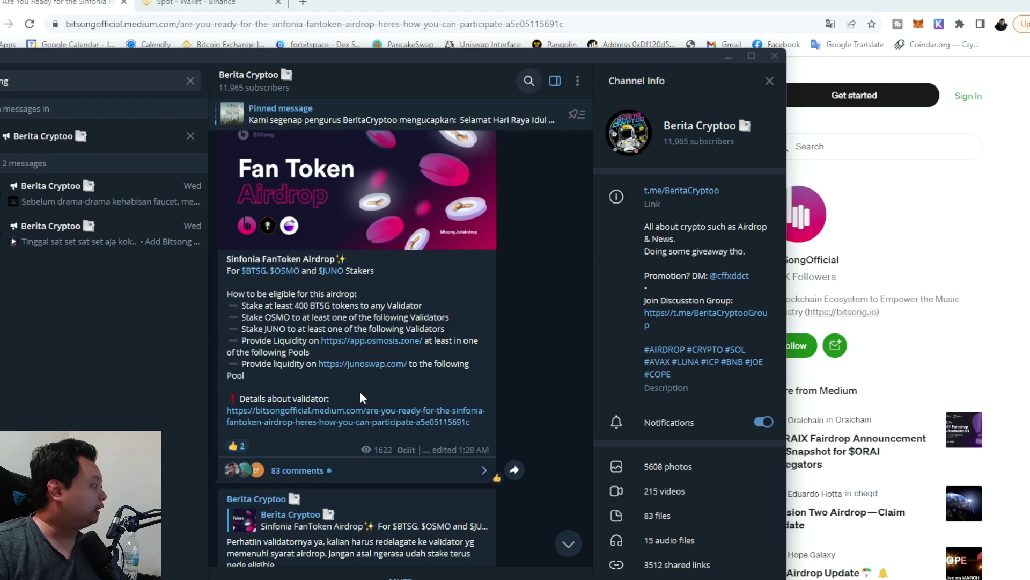
{"action": "scroll", "coordinate": [360, 395], "scroll_direction": "up", "scroll_amount": 3}
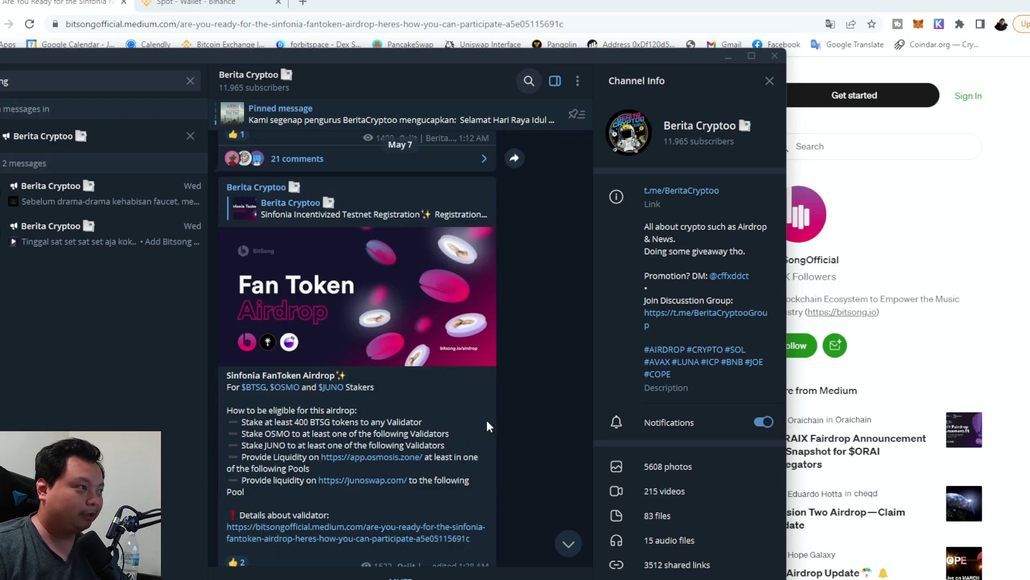
{"action": "scroll", "coordinate": [478, 427], "scroll_direction": "down", "scroll_amount": 1}
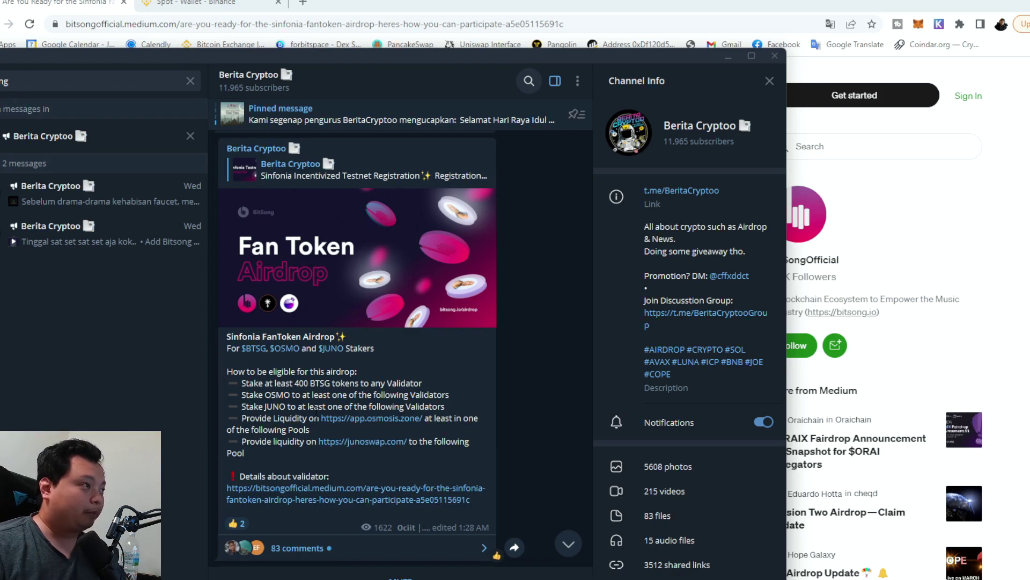
{"action": "left_click_drag", "start_coordinate": [280, 383], "coordinate": [346, 382]}
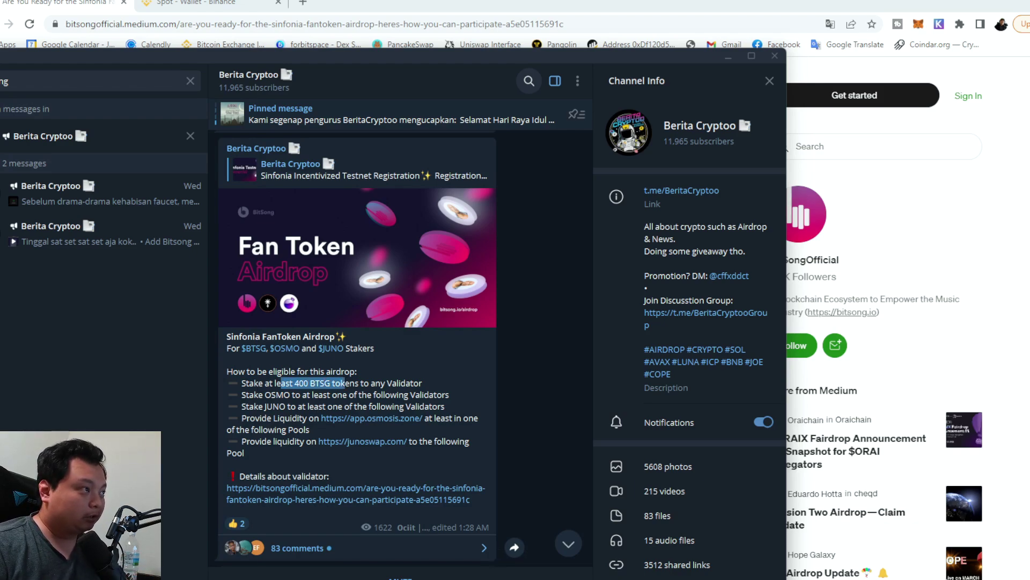
{"action": "left_click_drag", "start_coordinate": [259, 395], "coordinate": [319, 395]}
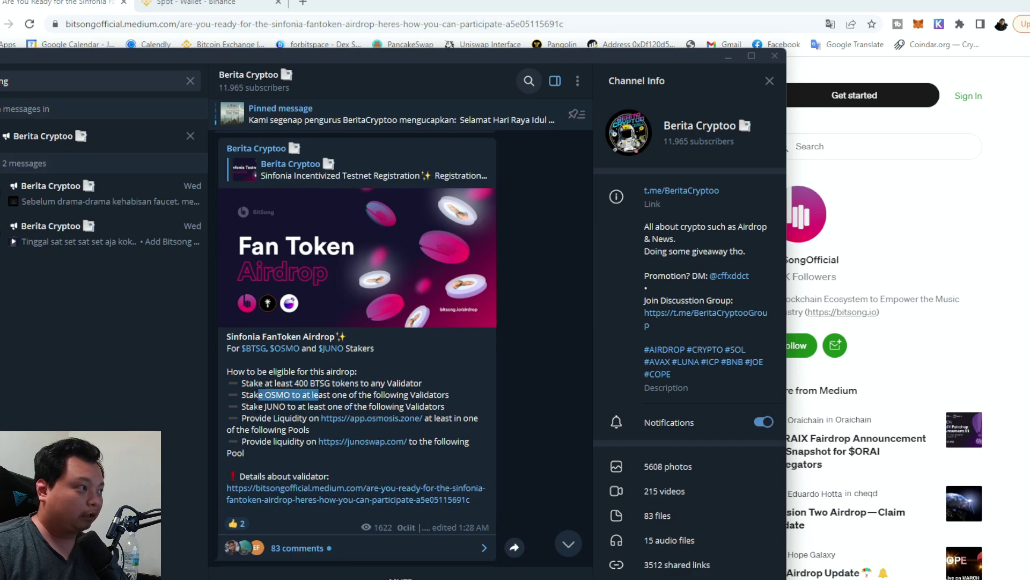
{"action": "left_click_drag", "start_coordinate": [254, 407], "coordinate": [328, 406]}
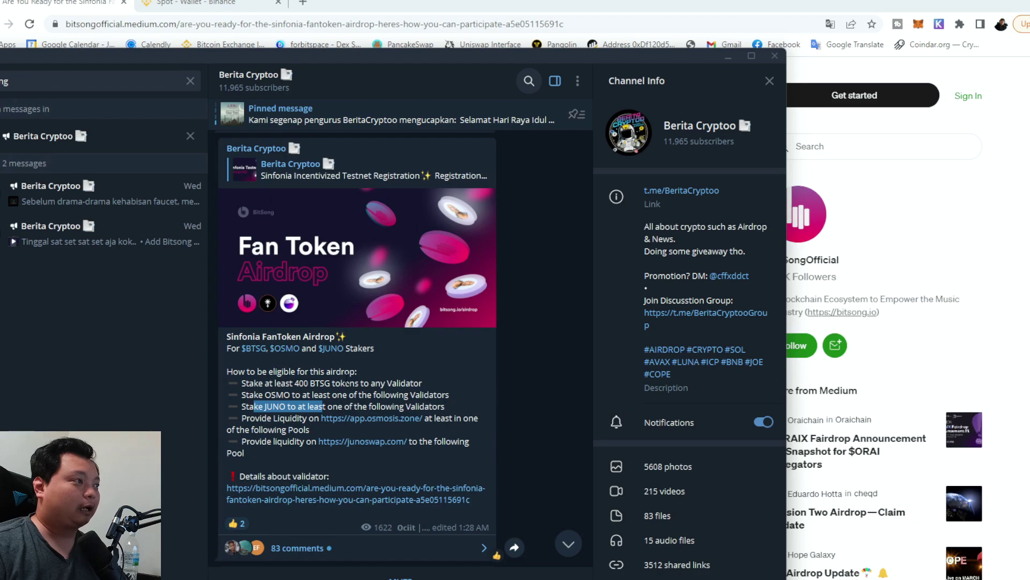
{"action": "left_click_drag", "start_coordinate": [270, 383], "coordinate": [313, 419]}
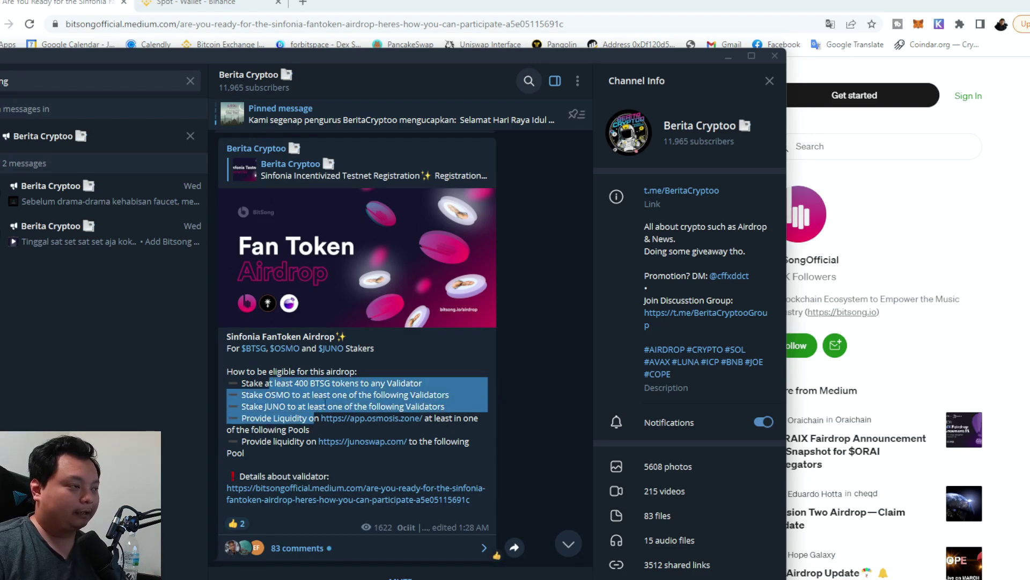
Step: Return to the browser and look through the Keplr wallet's network list for BitSong
{"action": "key", "text": "alt+Tab"}
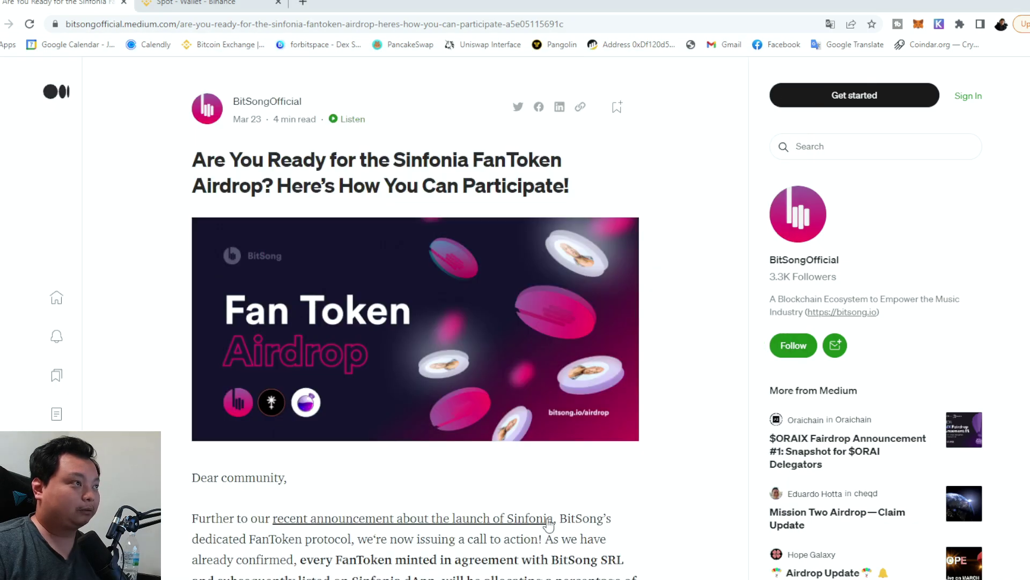
{"action": "left_click", "coordinate": [937, 26]}
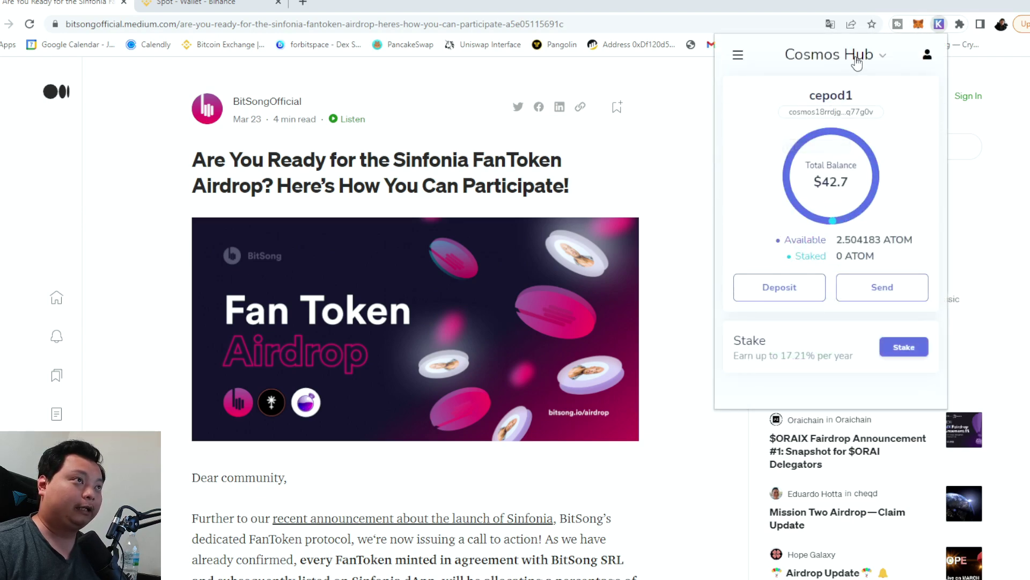
{"action": "left_click", "coordinate": [856, 54]}
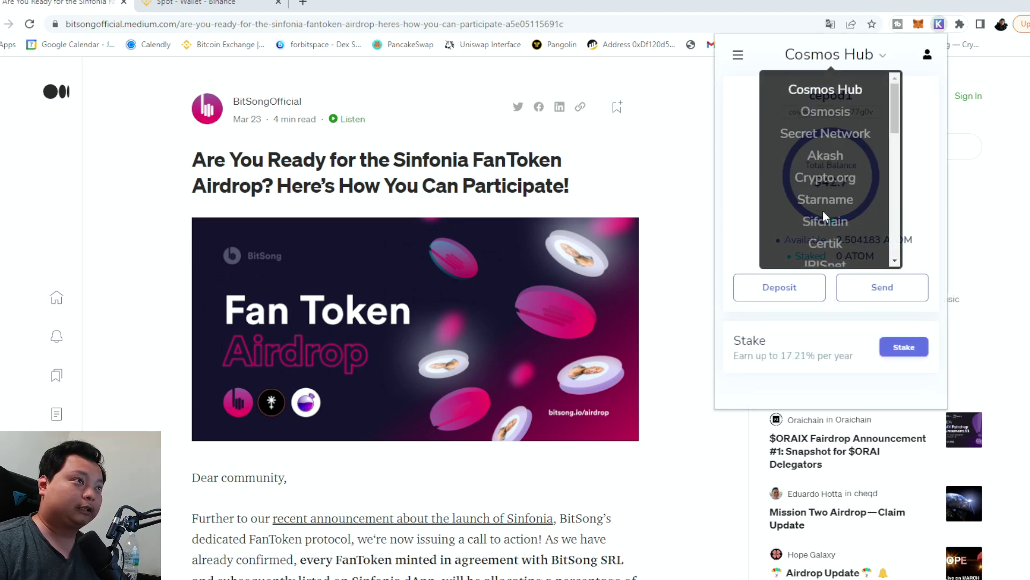
{"action": "scroll", "coordinate": [843, 236], "scroll_direction": "down", "scroll_amount": 5}
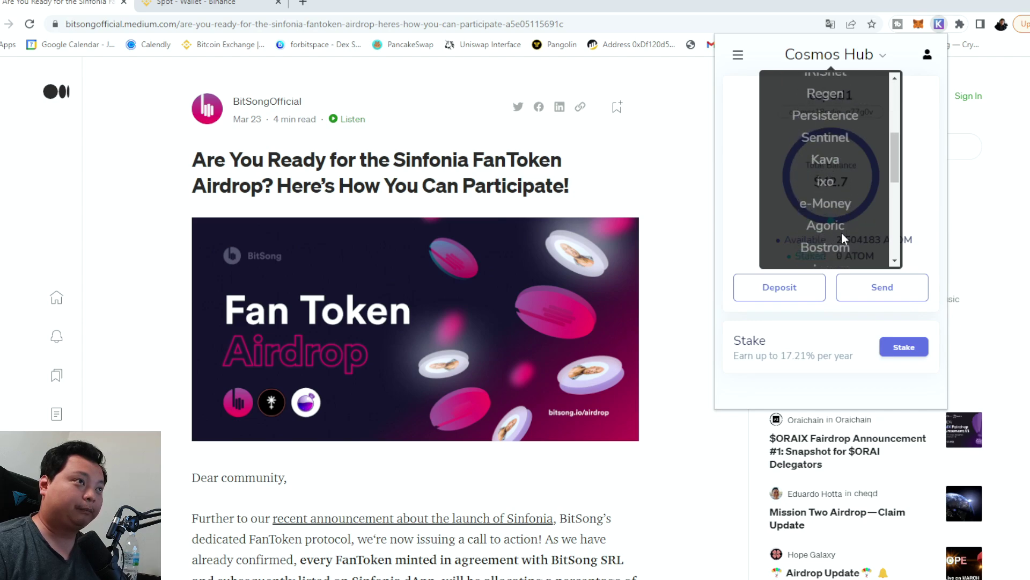
{"action": "scroll", "coordinate": [843, 235], "scroll_direction": "down", "scroll_amount": 4}
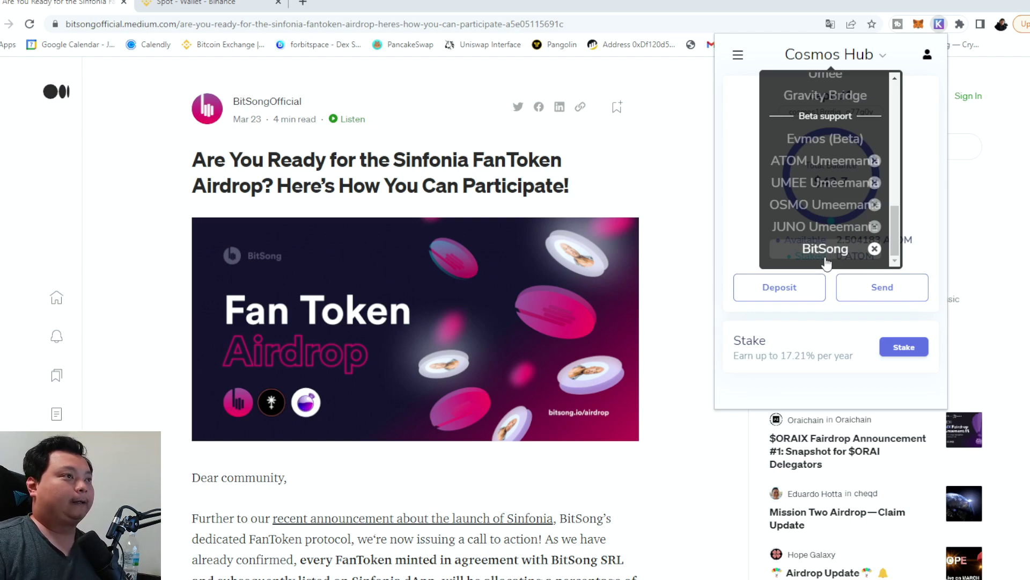
{"action": "left_click", "coordinate": [676, 318]}
{"action": "left_click", "coordinate": [939, 25]}
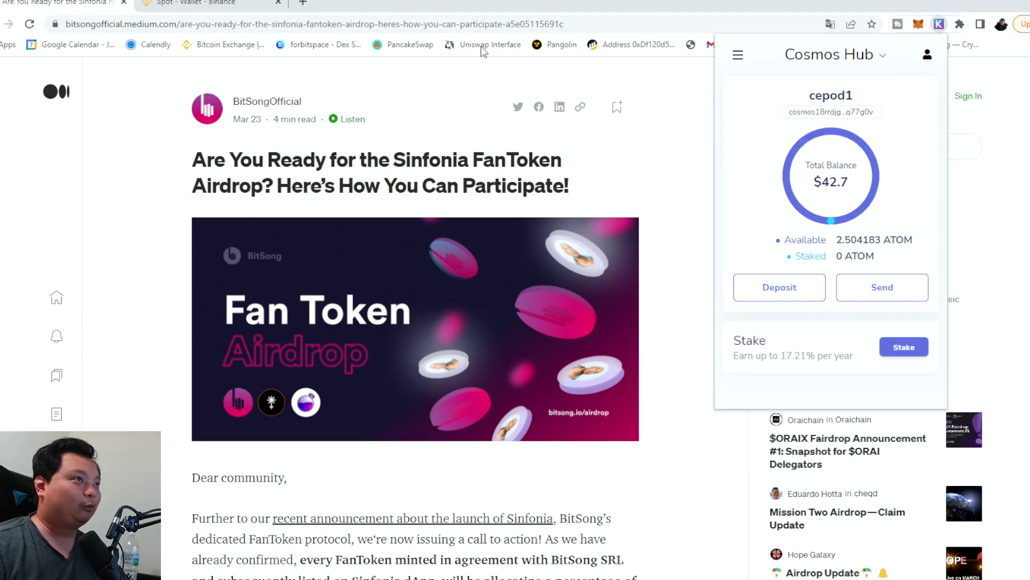
{"action": "left_click", "coordinate": [856, 63]}
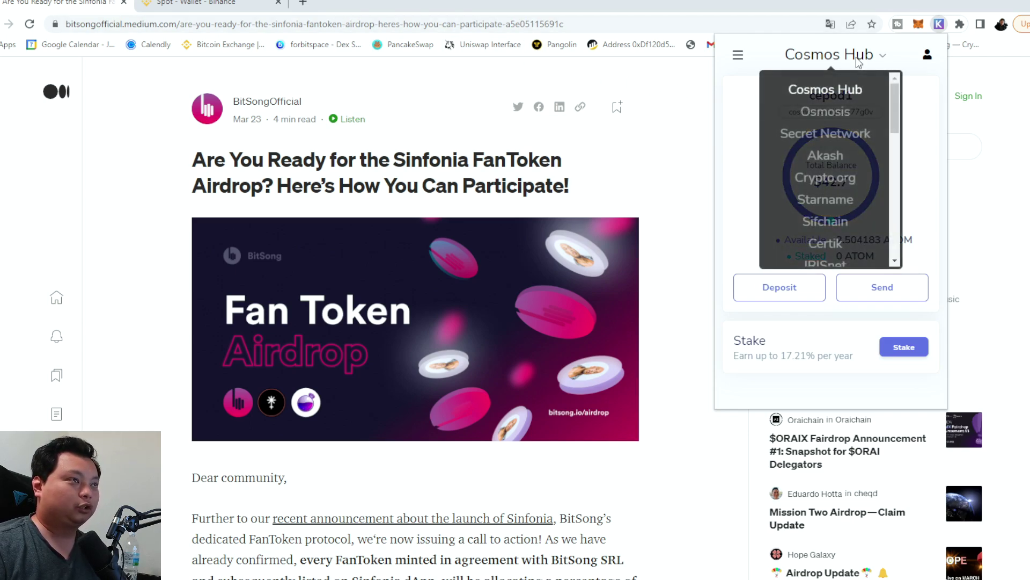
{"action": "left_click", "coordinate": [858, 63]}
{"action": "left_click", "coordinate": [857, 63]}
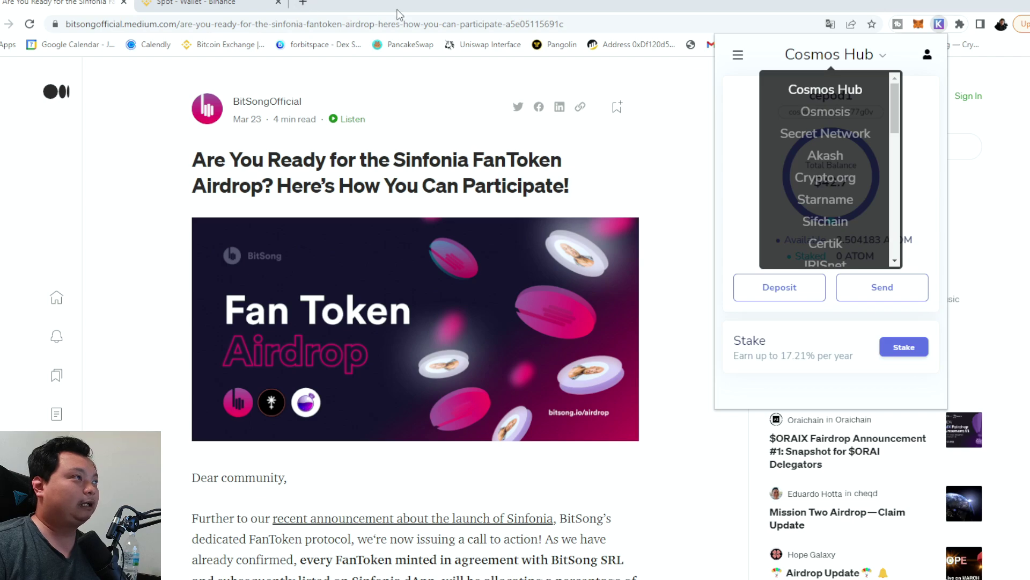
{"action": "left_click", "coordinate": [416, 16]}
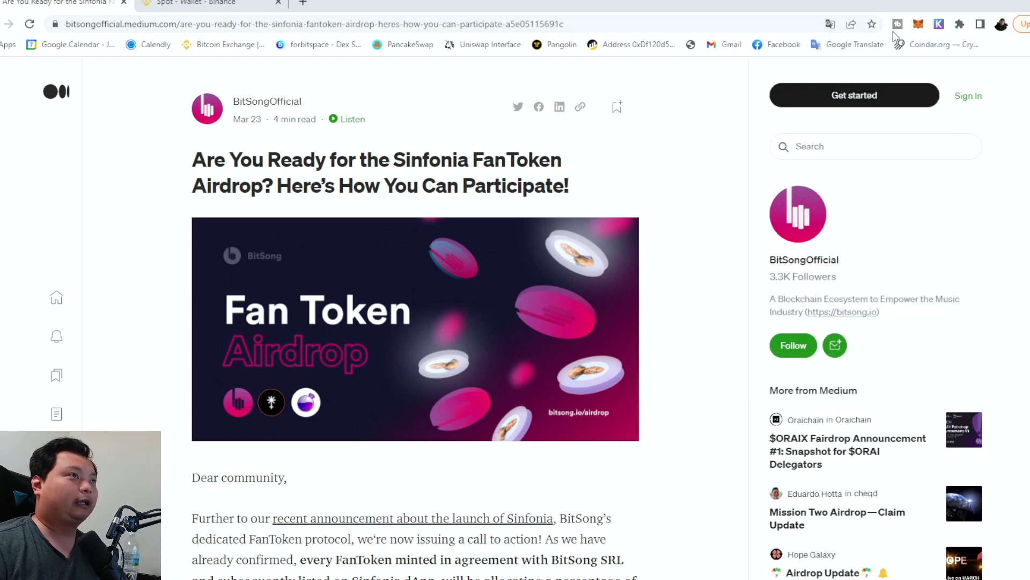
{"action": "left_click", "coordinate": [939, 23]}
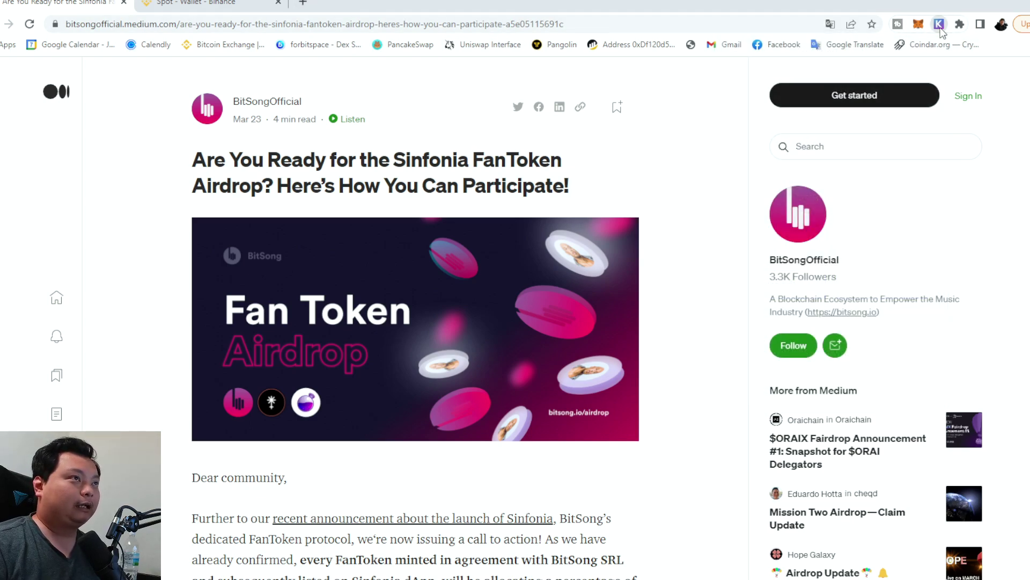
{"action": "left_click", "coordinate": [849, 55]}
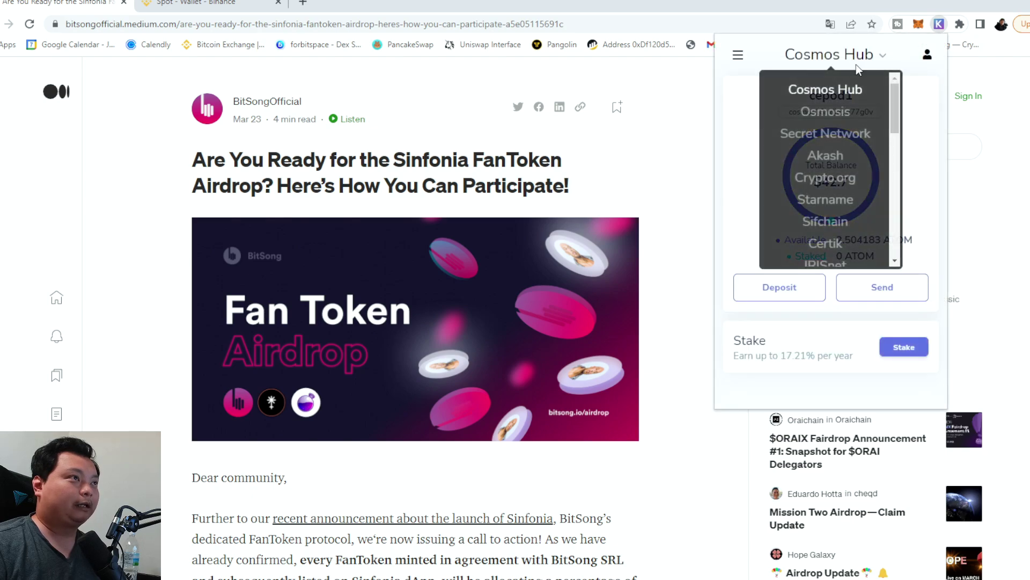
Step: Search Google for "kepler wallet" in a new tab, view the Keplr website, and return to the results
{"action": "left_click", "coordinate": [303, 2]}
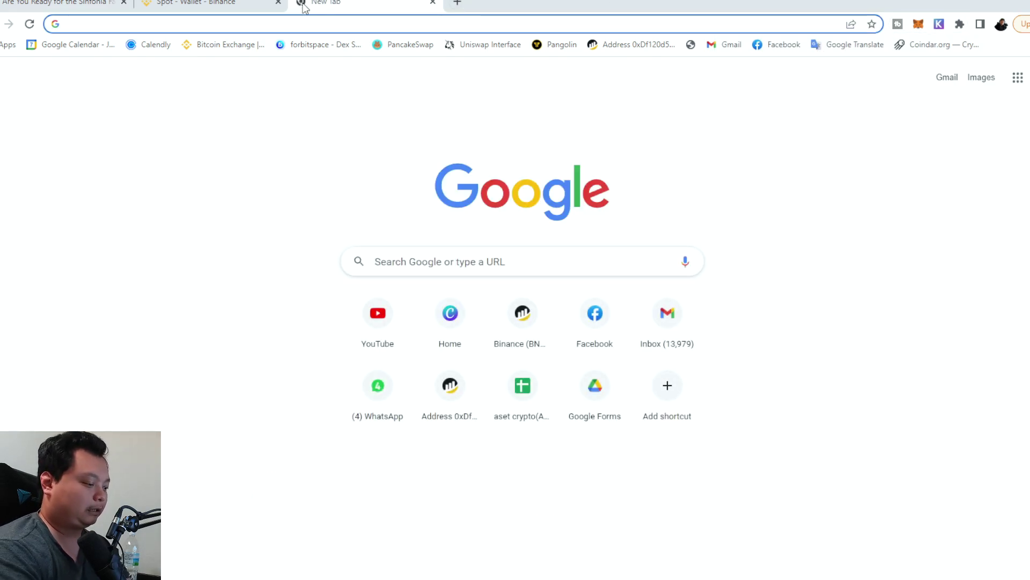
{"action": "type", "text": "kepler"}
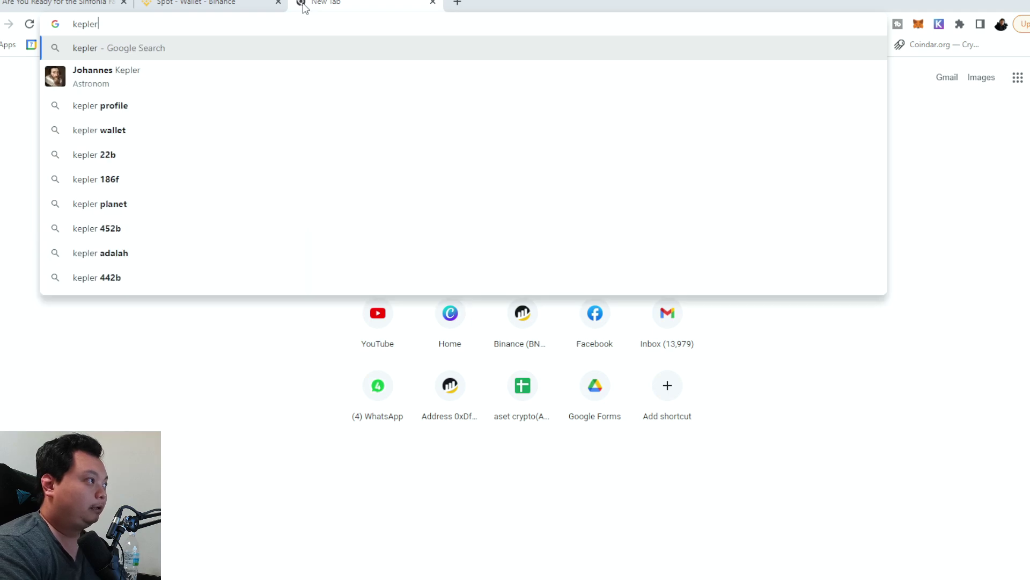
{"action": "key", "text": "Return"}
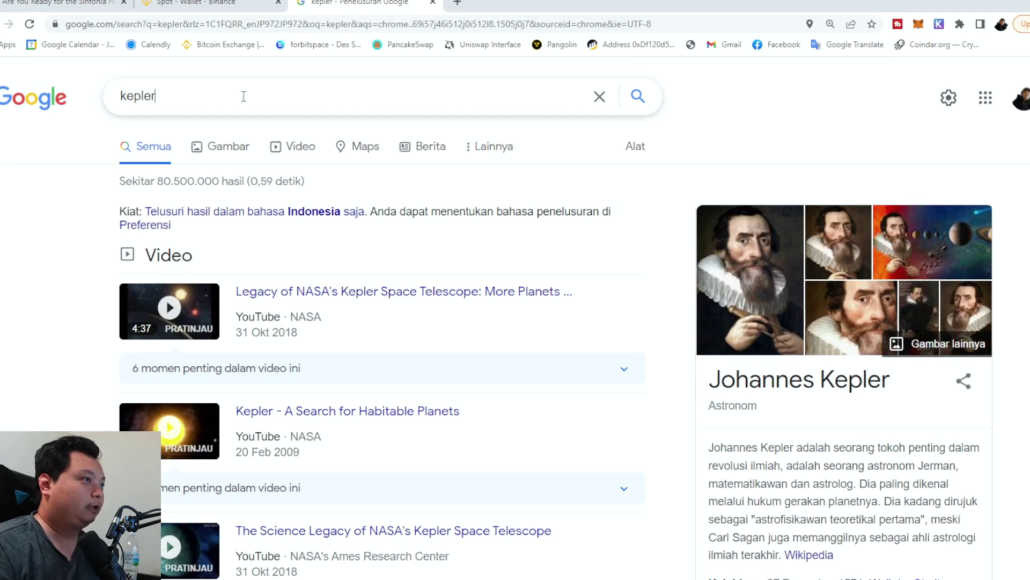
{"action": "left_click", "coordinate": [249, 86]}
{"action": "type", "text": "wallet"}
{"action": "key", "text": "Return"}
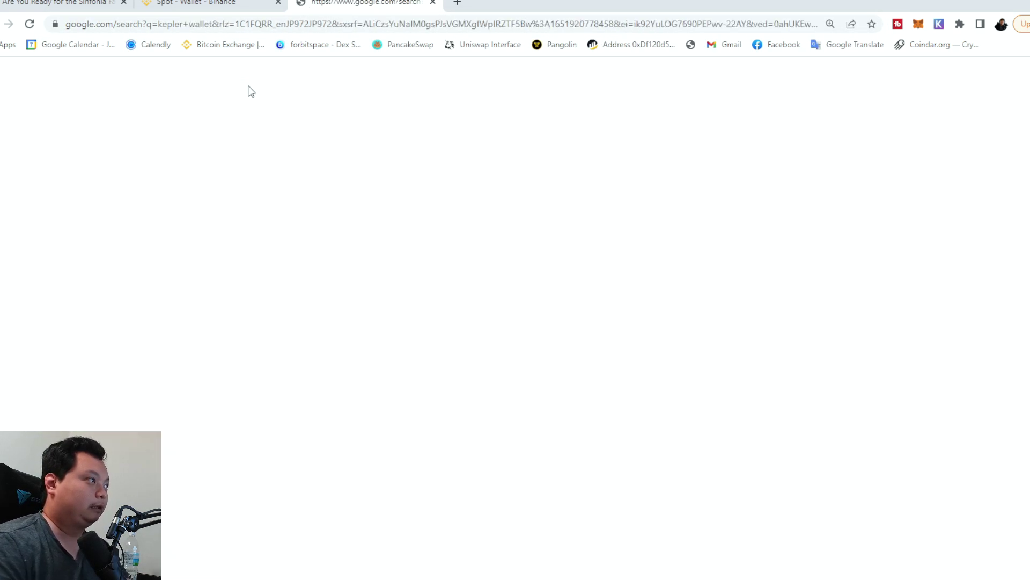
{"action": "left_click", "coordinate": [333, 298]}
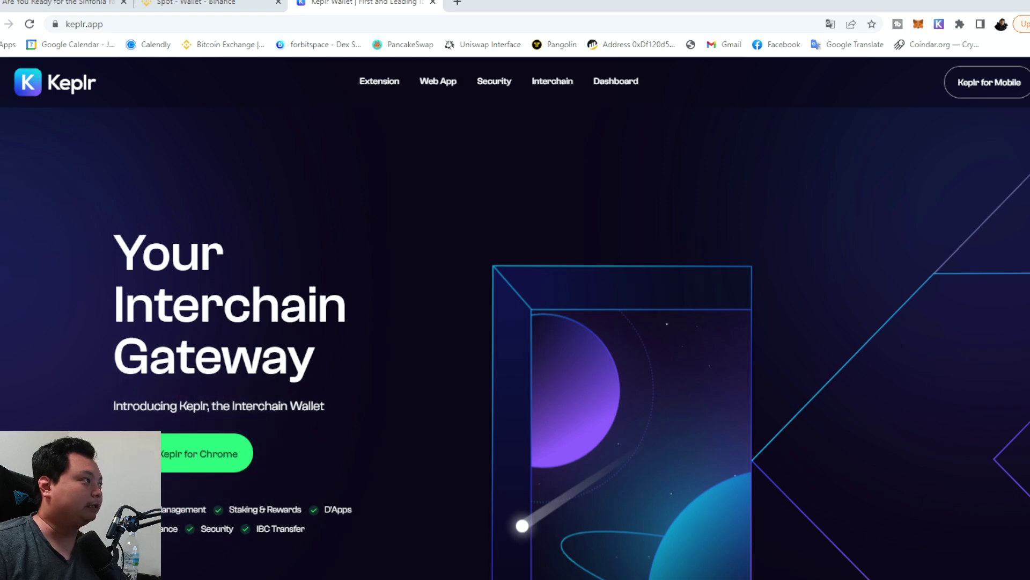
{"action": "key", "text": "alt+Left"}
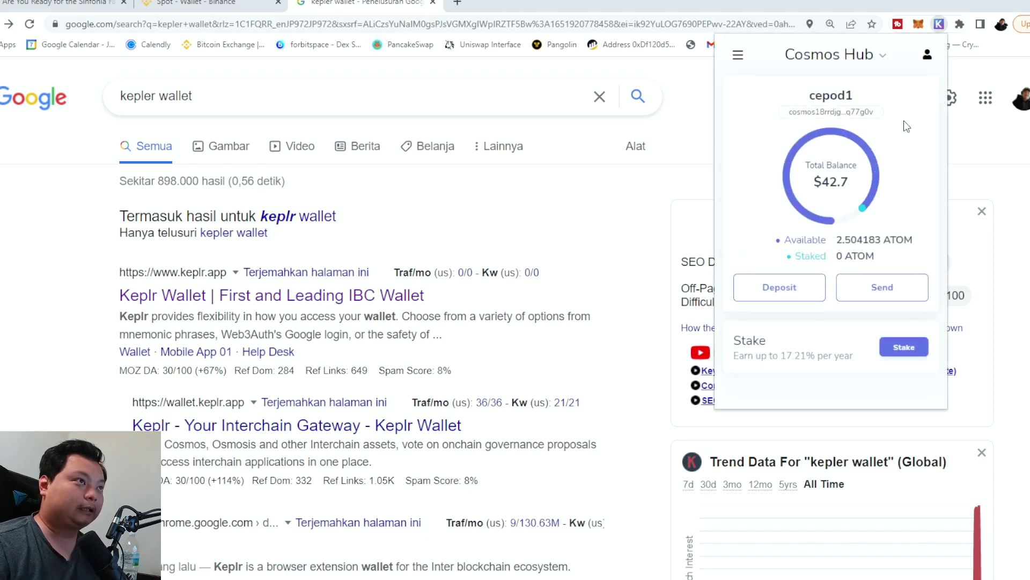
Step: Copy the Keplr wallet's Cosmos Hub address and enter it as the destination of an ATOM withdrawal on Binance, acknowledging the MEMO notice
{"action": "left_click", "coordinate": [807, 114]}
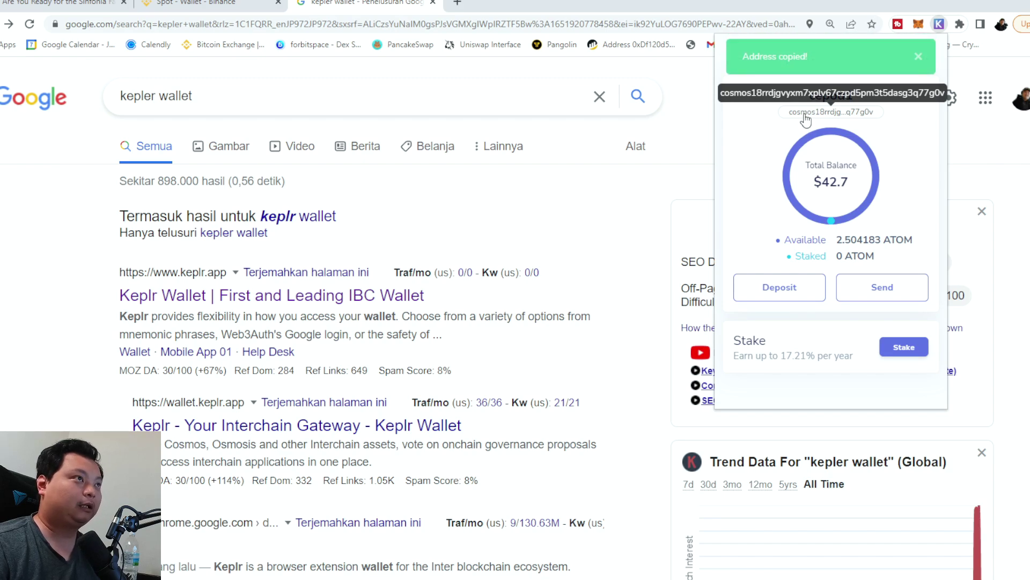
{"action": "left_click", "coordinate": [219, 4]}
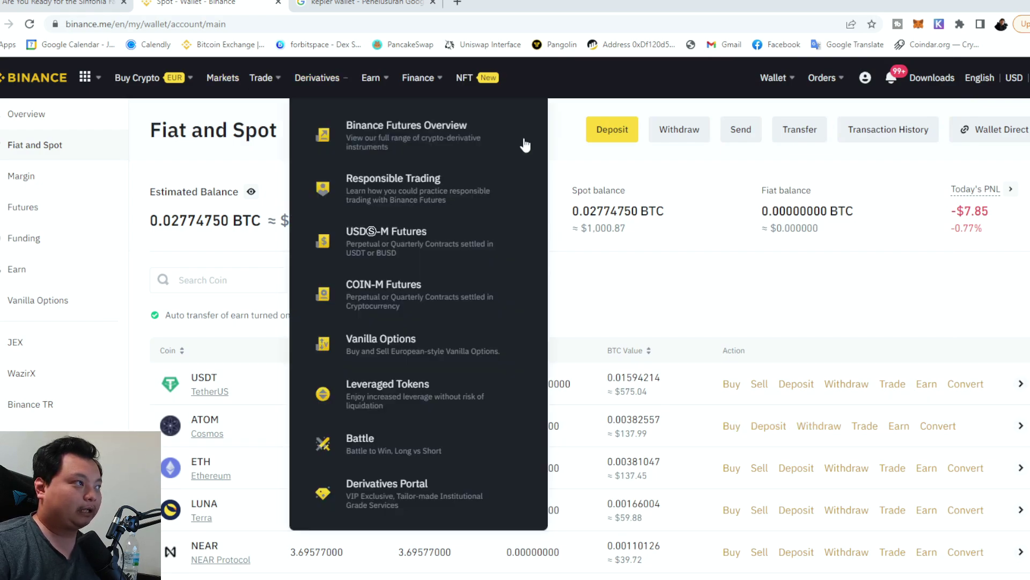
{"action": "left_click", "coordinate": [831, 429]}
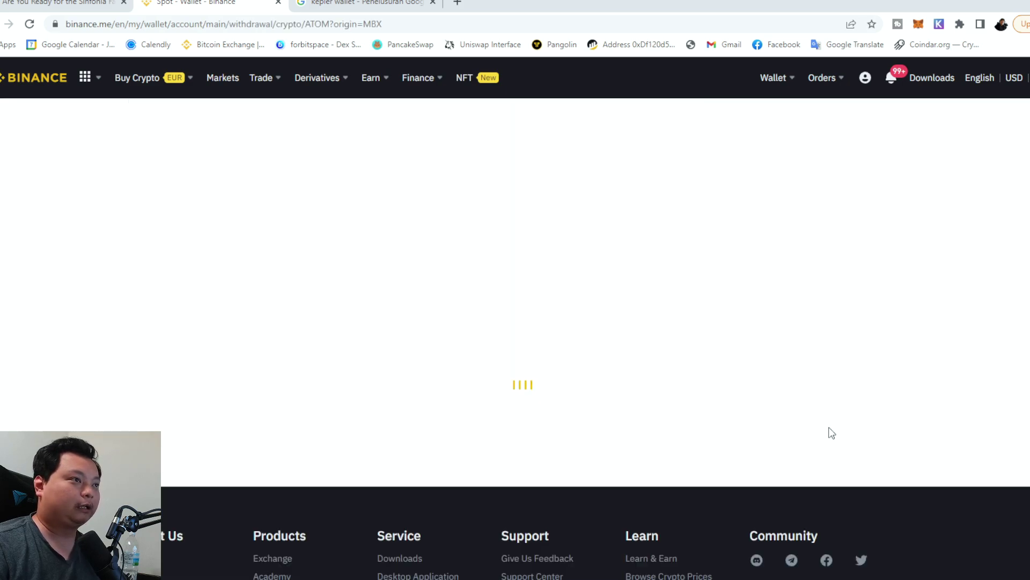
{"action": "left_click", "coordinate": [374, 310]}
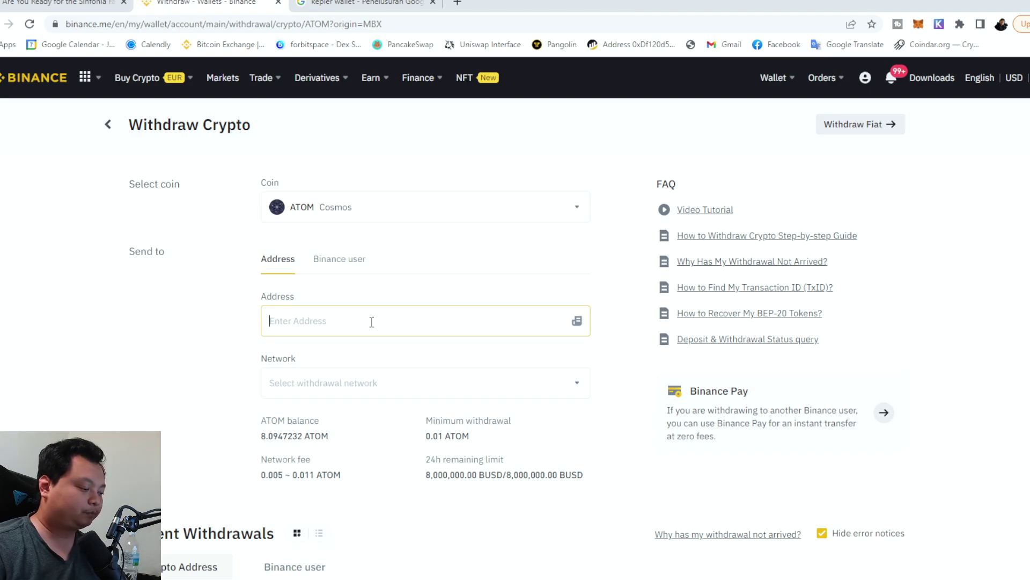
{"action": "key", "text": "ctrl+v"}
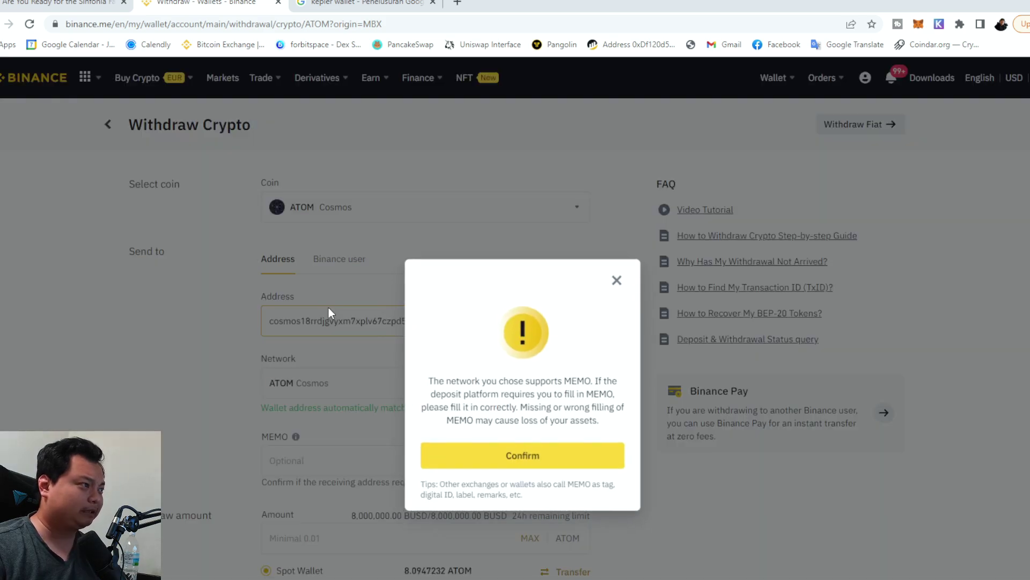
{"action": "left_click", "coordinate": [521, 455]}
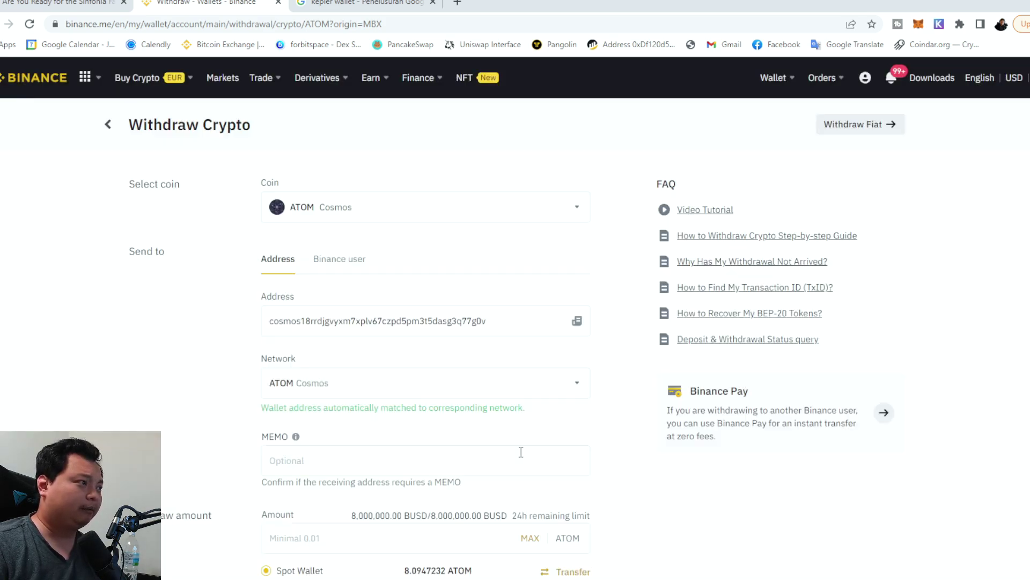
Step: Review the available withdrawal networks and their fees for ATOM, keeping the Cosmos network
{"action": "left_click", "coordinate": [343, 383]}
{"action": "left_click", "coordinate": [275, 376]}
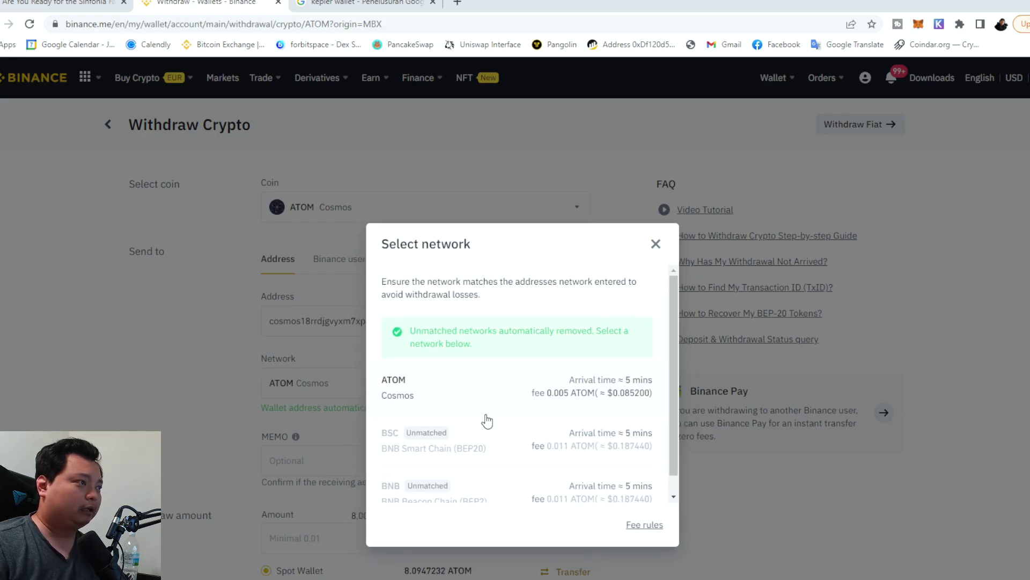
{"action": "scroll", "coordinate": [481, 451], "scroll_direction": "down", "scroll_amount": 1}
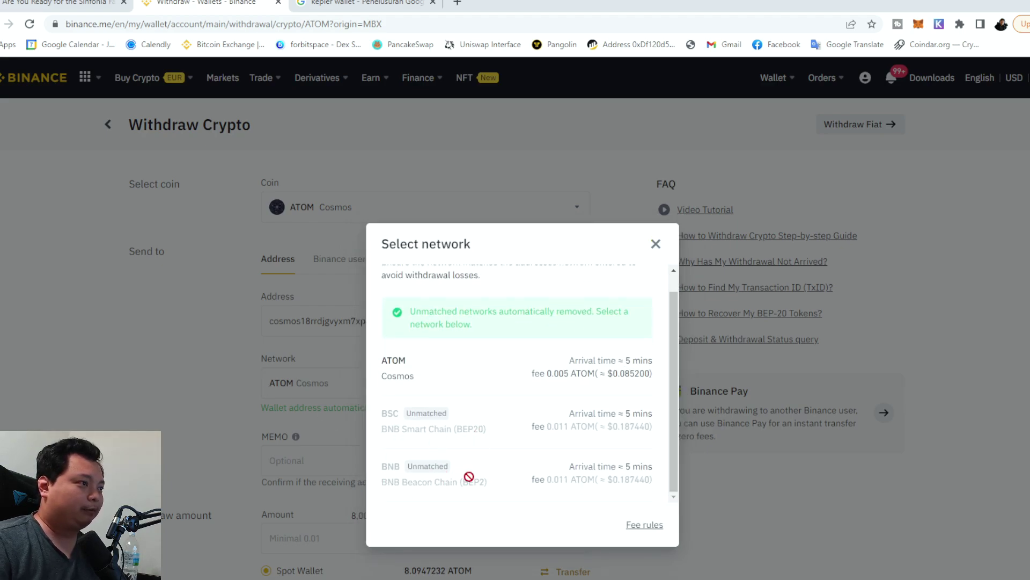
{"action": "left_click", "coordinate": [656, 244]}
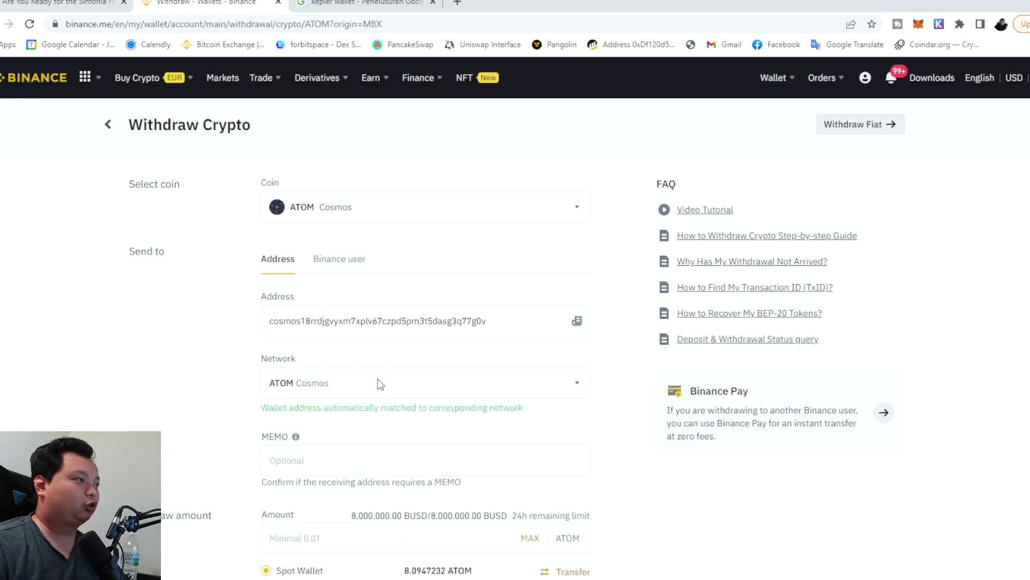
Step: Set the withdrawal to the maximum amount of 8.094723 ATOM from the Spot Wallet, submit it without a MEMO, and show the recent withdrawals
{"action": "left_click", "coordinate": [529, 538]}
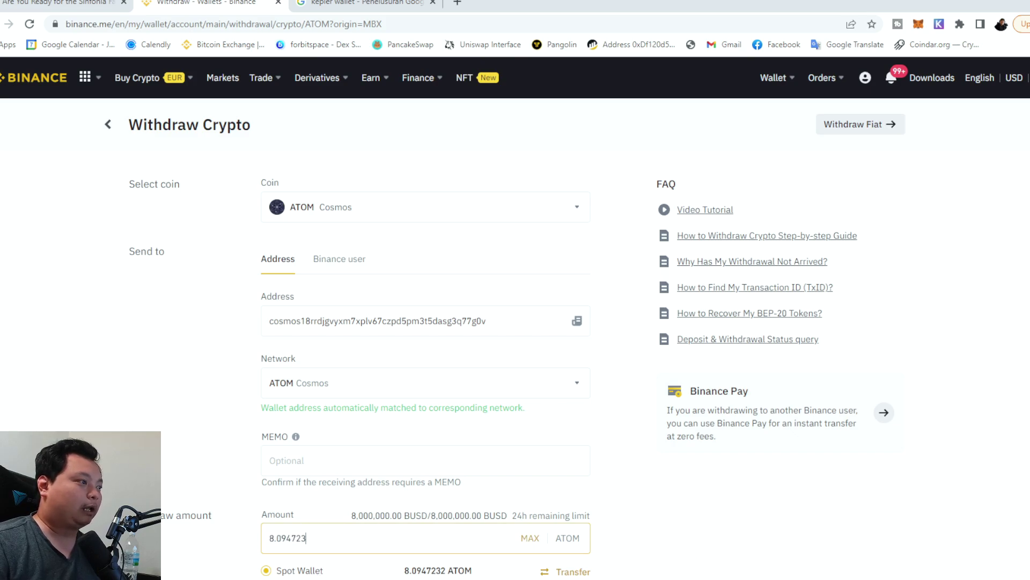
{"action": "scroll", "coordinate": [475, 519], "scroll_direction": "down", "scroll_amount": 2}
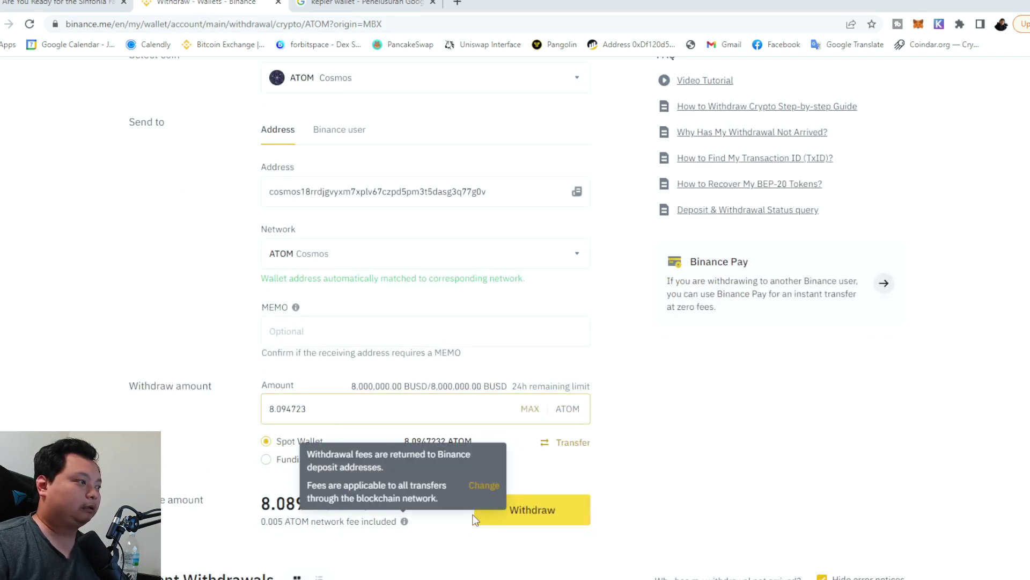
{"action": "scroll", "coordinate": [529, 516], "scroll_direction": "down", "scroll_amount": 2}
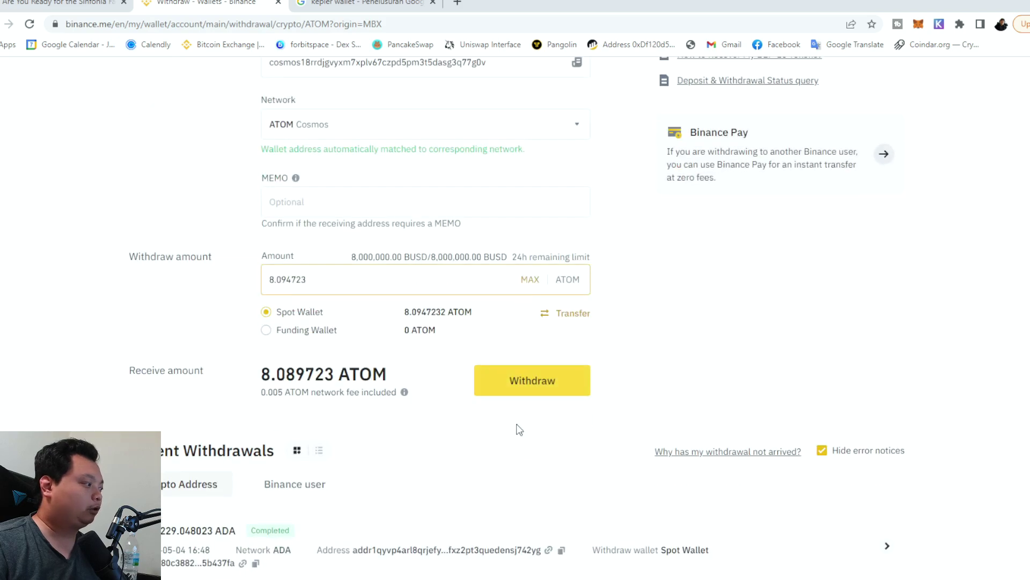
{"action": "left_click", "coordinate": [525, 391]}
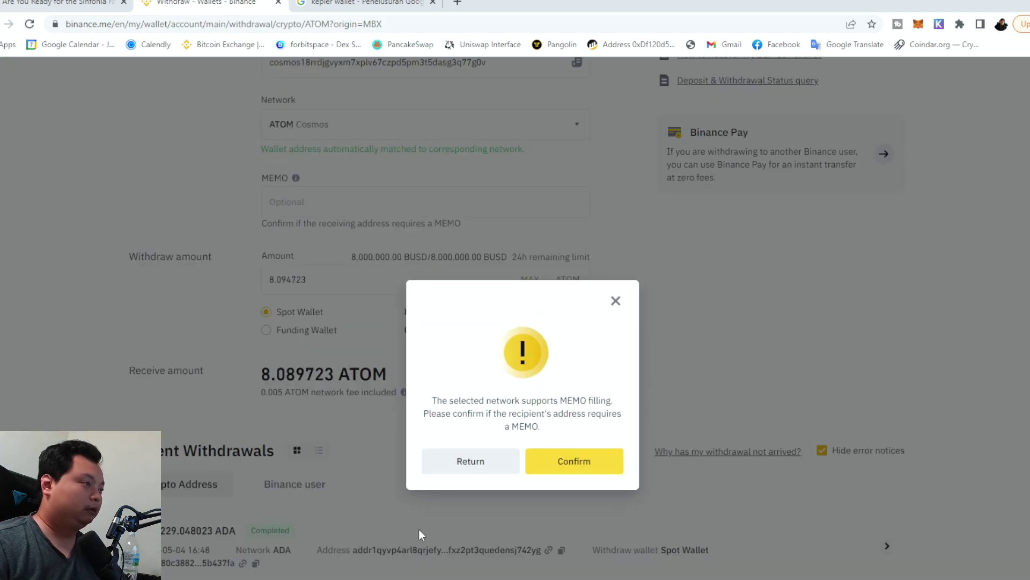
{"action": "left_click", "coordinate": [550, 470]}
{"action": "left_click", "coordinate": [555, 506]}
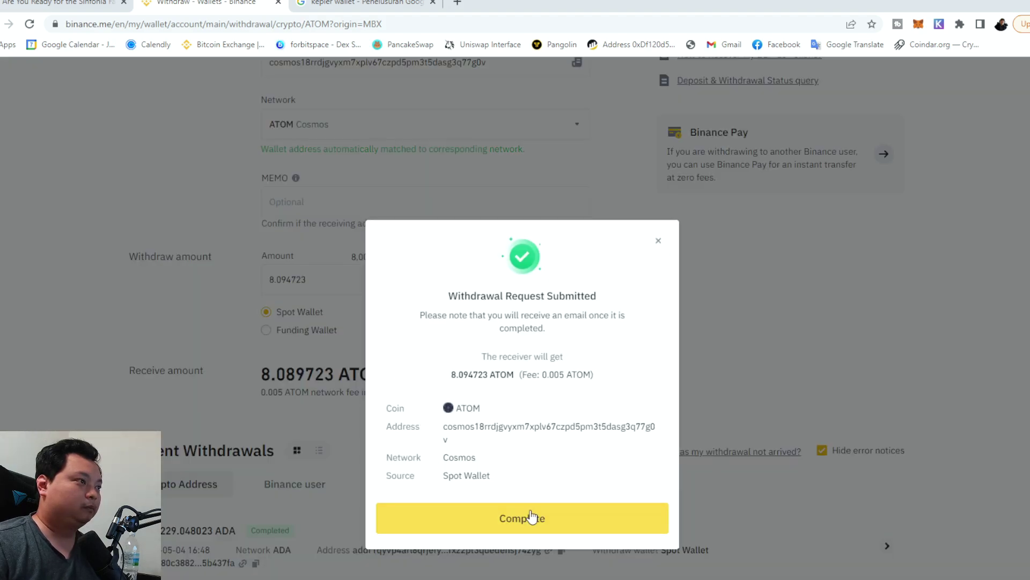
{"action": "left_click", "coordinate": [532, 517]}
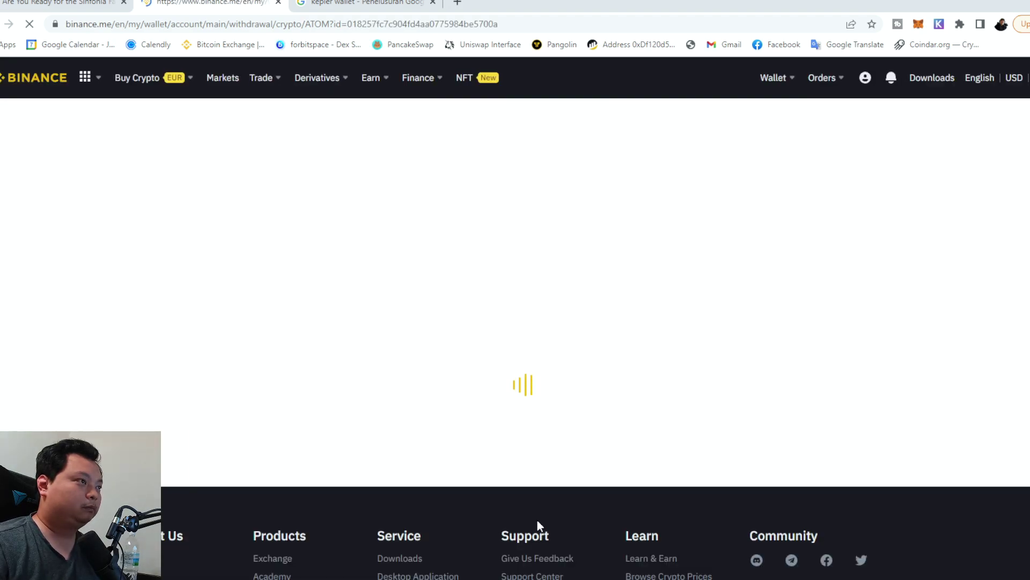
{"action": "scroll", "coordinate": [541, 529], "scroll_direction": "down", "scroll_amount": 5}
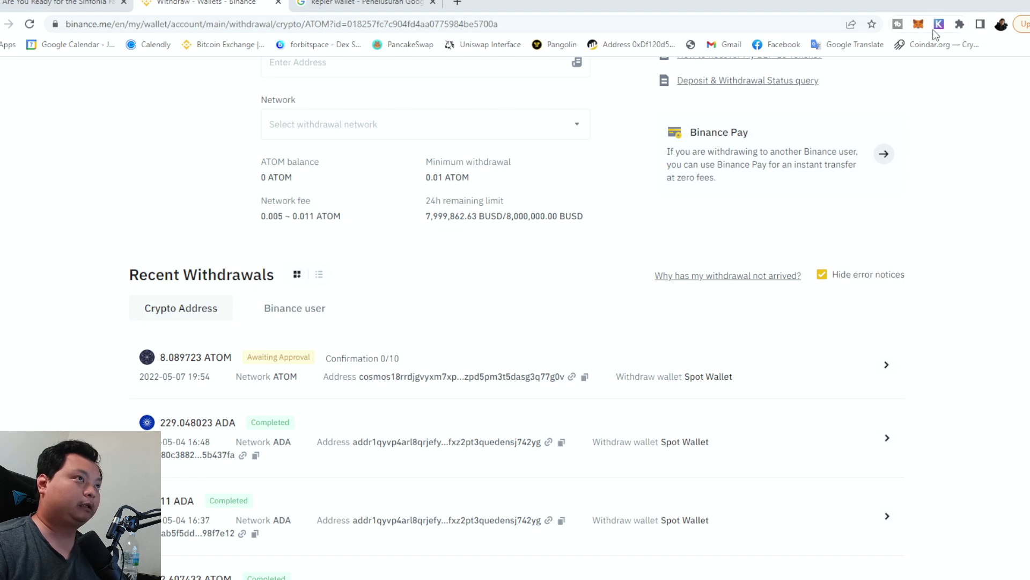
Step: Compare the Cosmos Hub and Osmosis addresses and balances in the Keplr wallet, ending on Cosmos Hub
{"action": "left_click", "coordinate": [939, 24]}
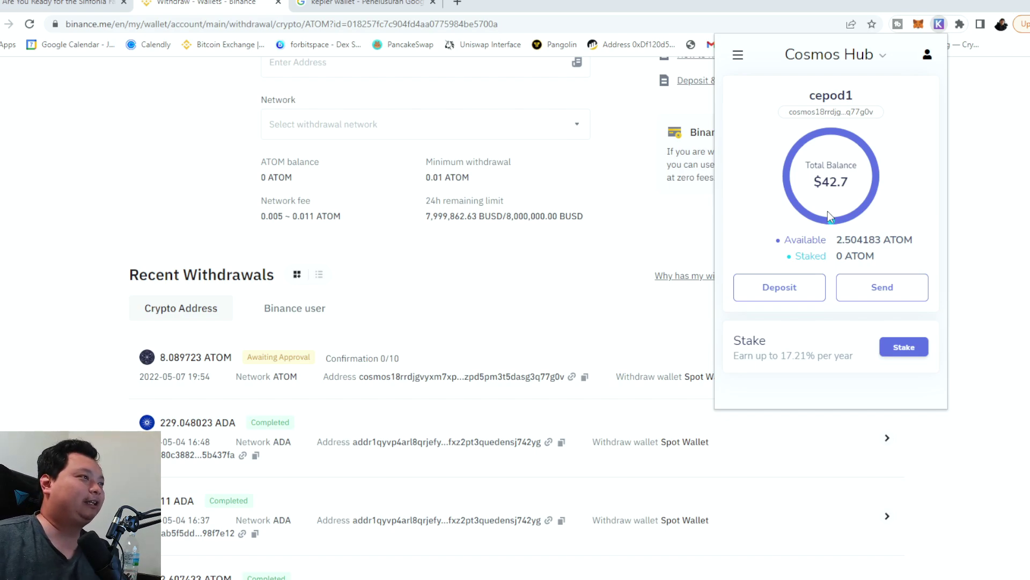
{"action": "left_click", "coordinate": [844, 61]}
{"action": "left_click", "coordinate": [827, 112]}
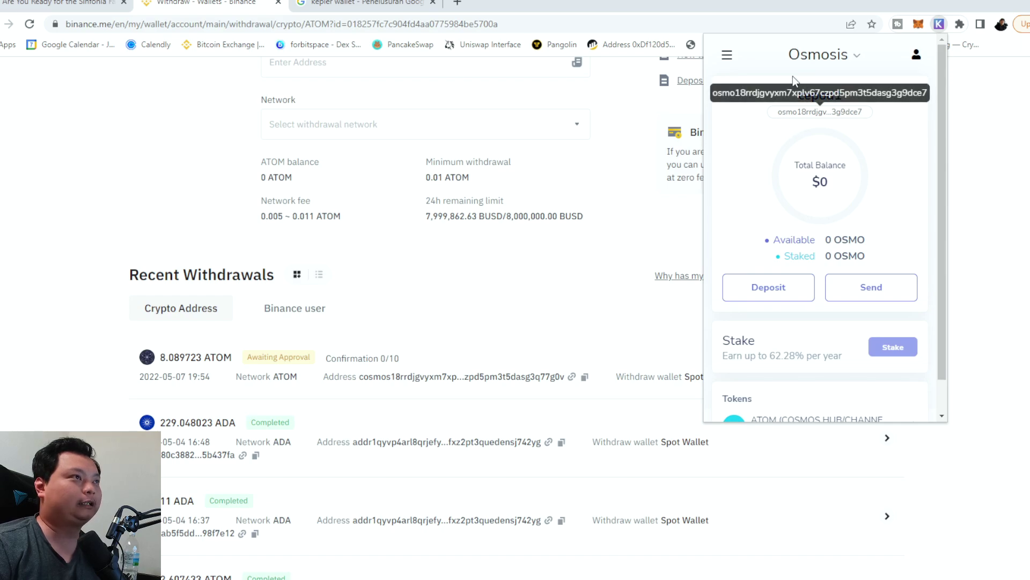
{"action": "left_click", "coordinate": [813, 57]}
{"action": "left_click", "coordinate": [810, 100]}
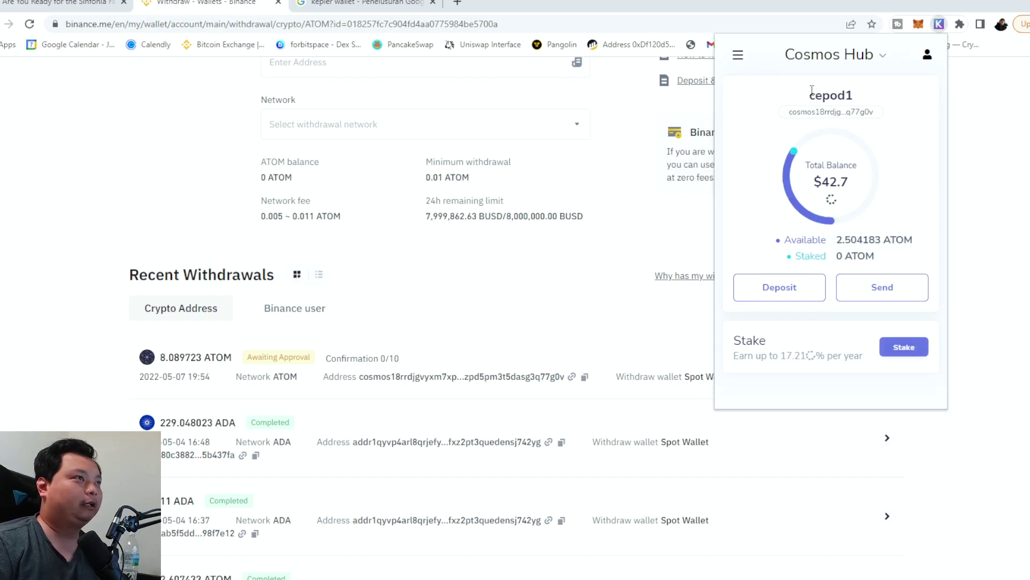
{"action": "left_click", "coordinate": [834, 66]}
{"action": "left_click", "coordinate": [825, 112]}
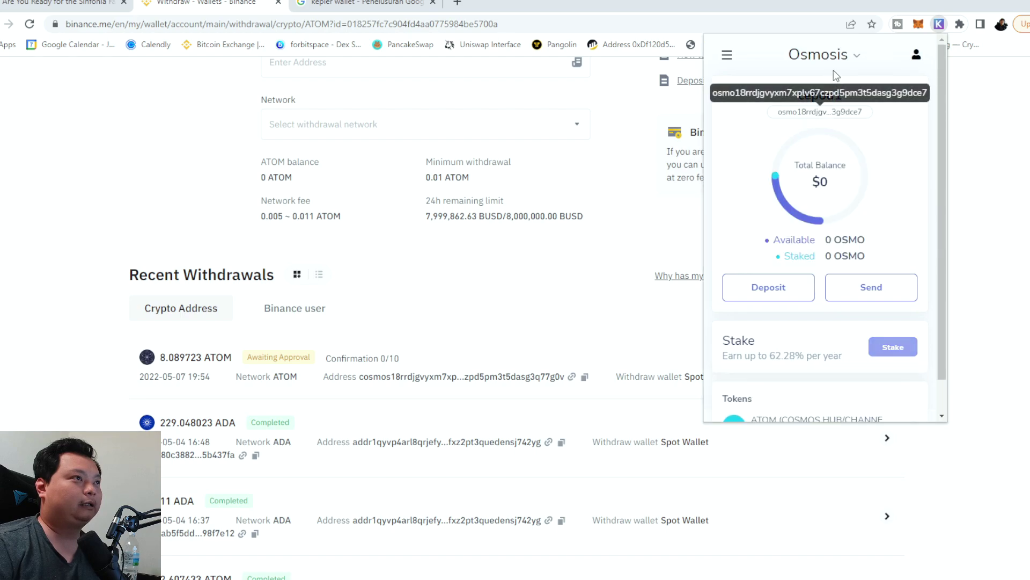
{"action": "left_click", "coordinate": [833, 68]}
{"action": "left_click", "coordinate": [831, 95]}
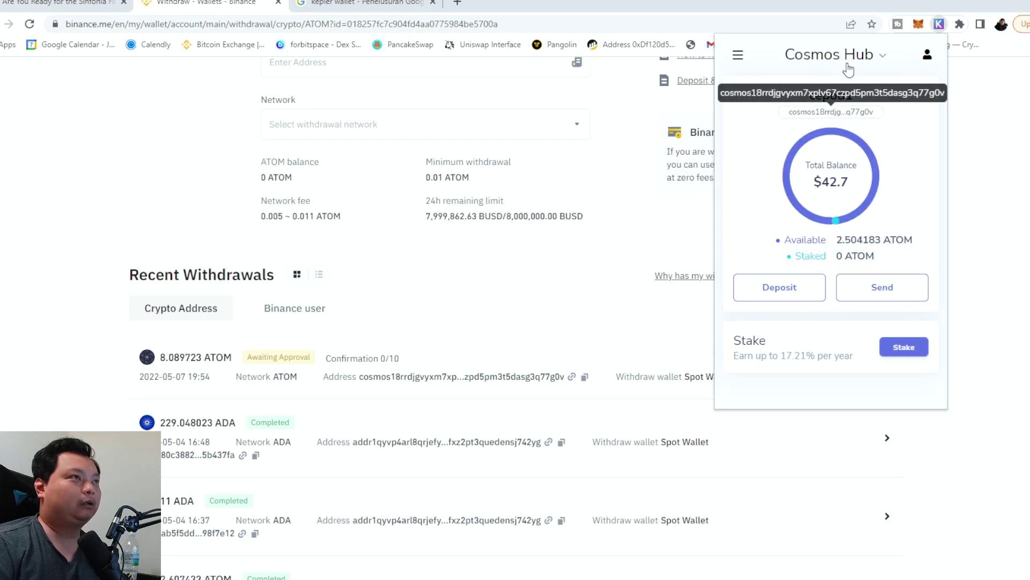
Step: Look through the Keplr network list down to BitSong, and return to the Sinfonia FanToken airdrop article to read on
{"action": "left_click", "coordinate": [829, 57]}
{"action": "scroll", "coordinate": [827, 123], "scroll_direction": "down", "scroll_amount": 10}
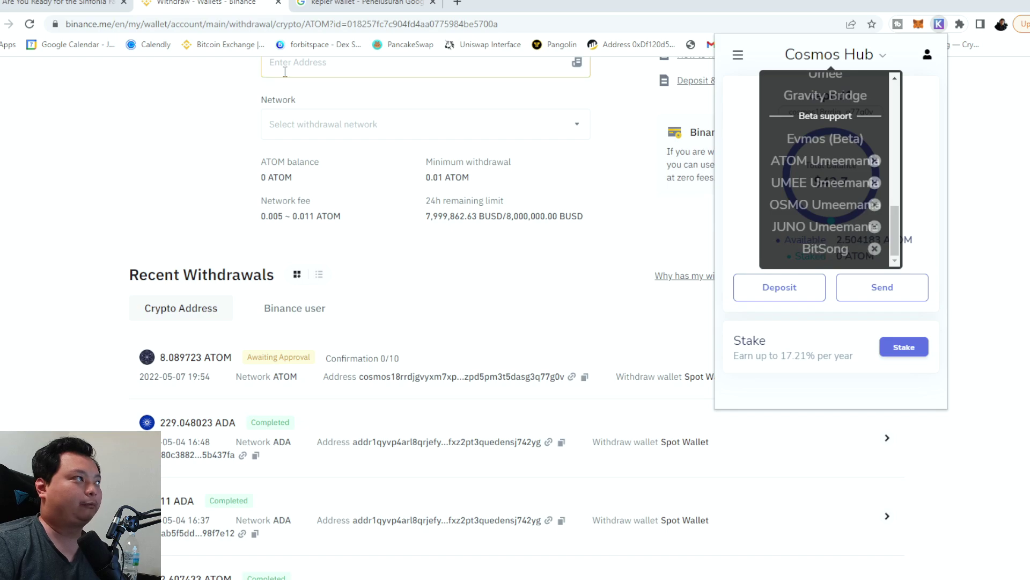
{"action": "left_click", "coordinate": [80, 6]}
{"action": "scroll", "coordinate": [377, 533], "scroll_direction": "down", "scroll_amount": 6}
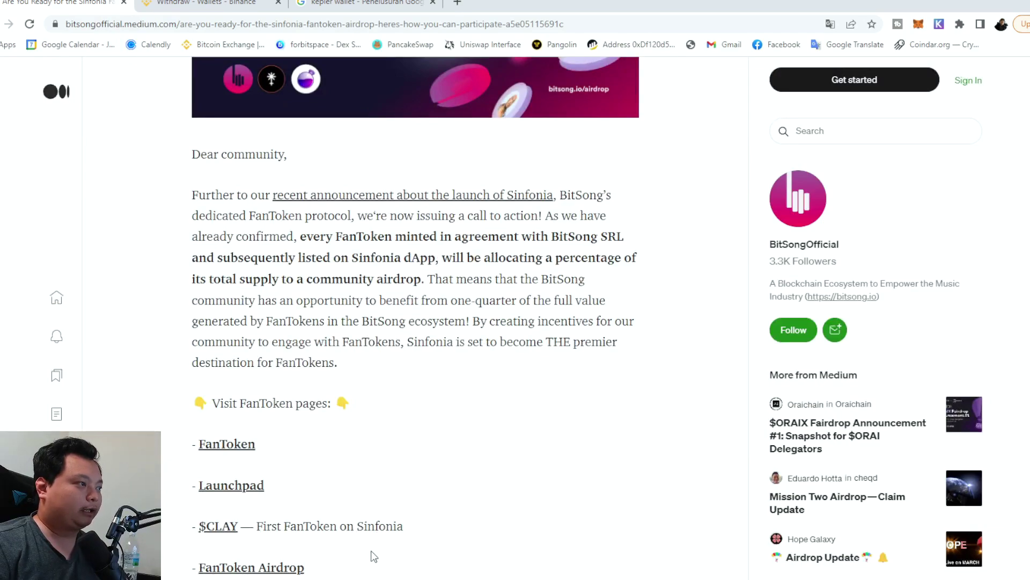
{"action": "scroll", "coordinate": [374, 555], "scroll_direction": "down", "scroll_amount": 6}
Step: Open the Osmosis assets page in a new tab and examine the OSMO, ION and Cosmos Hub - ATOM entries
{"action": "key", "text": "ctrl+t"}
{"action": "type", "text": "osmo"}
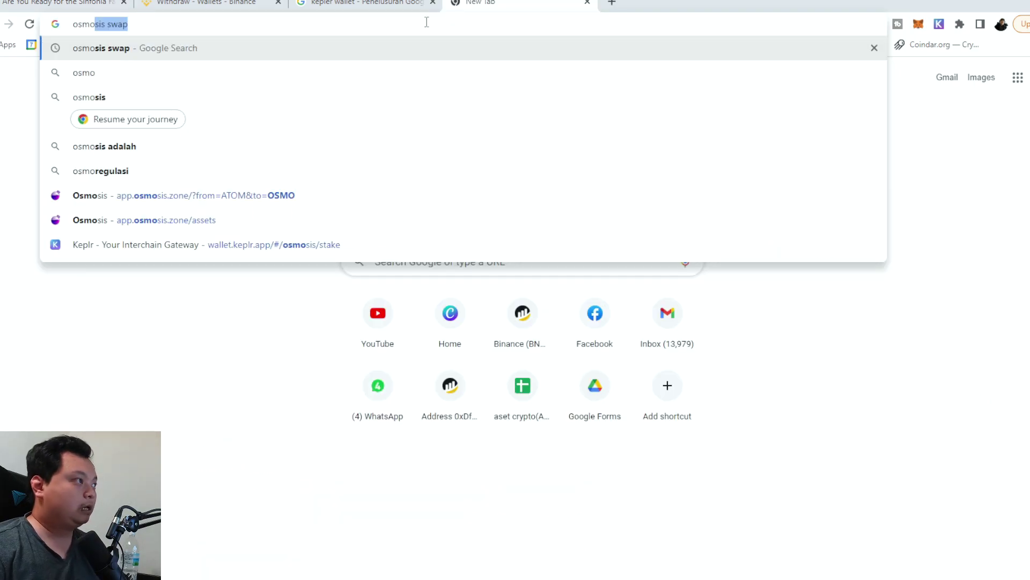
{"action": "left_click", "coordinate": [202, 223]}
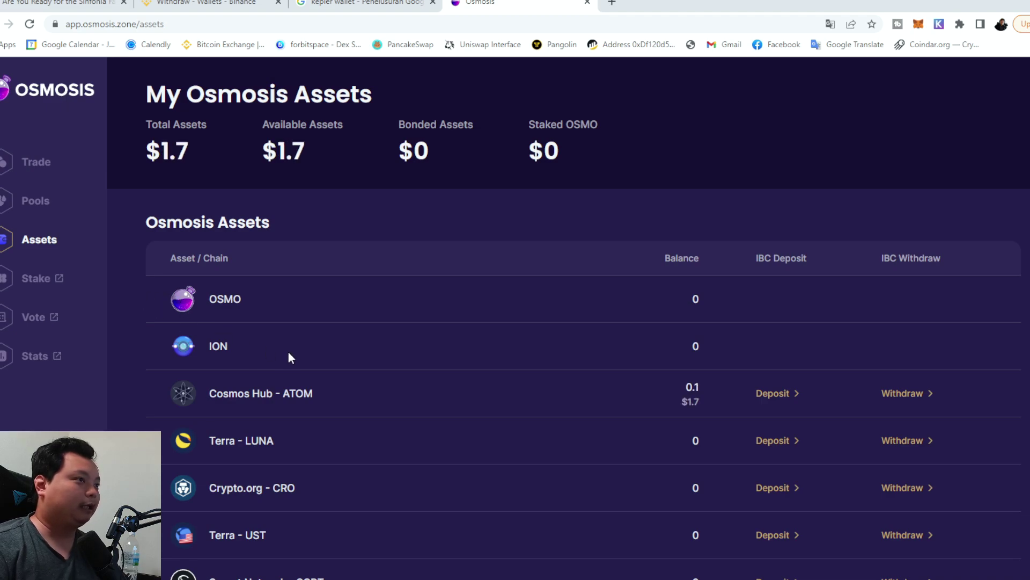
{"action": "double_click", "coordinate": [215, 296]}
{"action": "double_click", "coordinate": [217, 344]}
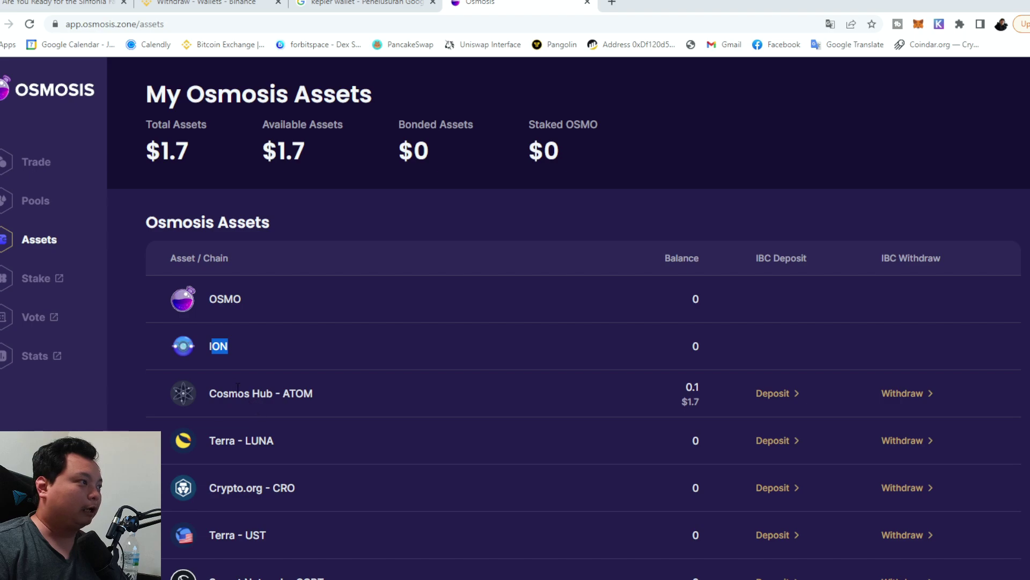
{"action": "left_click_drag", "start_coordinate": [229, 392], "coordinate": [304, 395]}
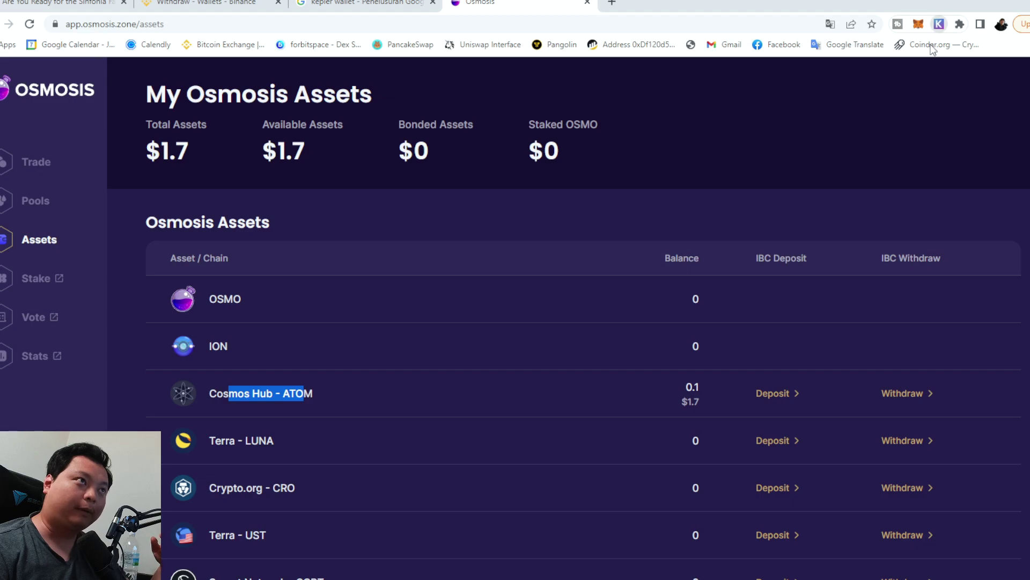
Step: Check the Cosmos Hub and Osmosis balances in the Keplr wallet, including the tokens held on Osmosis, and close the wallet
{"action": "left_click", "coordinate": [940, 23]}
{"action": "left_click", "coordinate": [837, 56]}
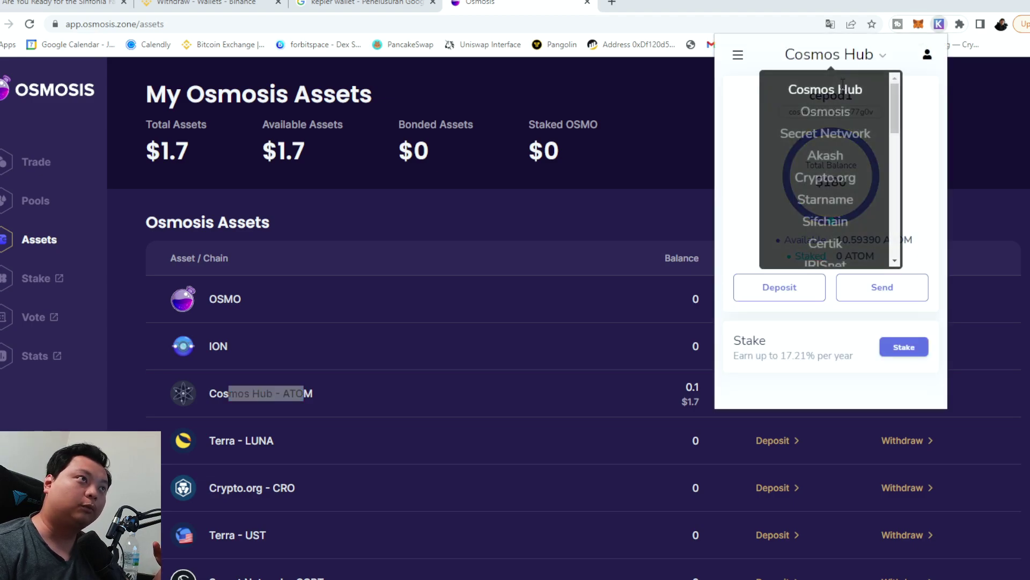
{"action": "left_click", "coordinate": [833, 114]}
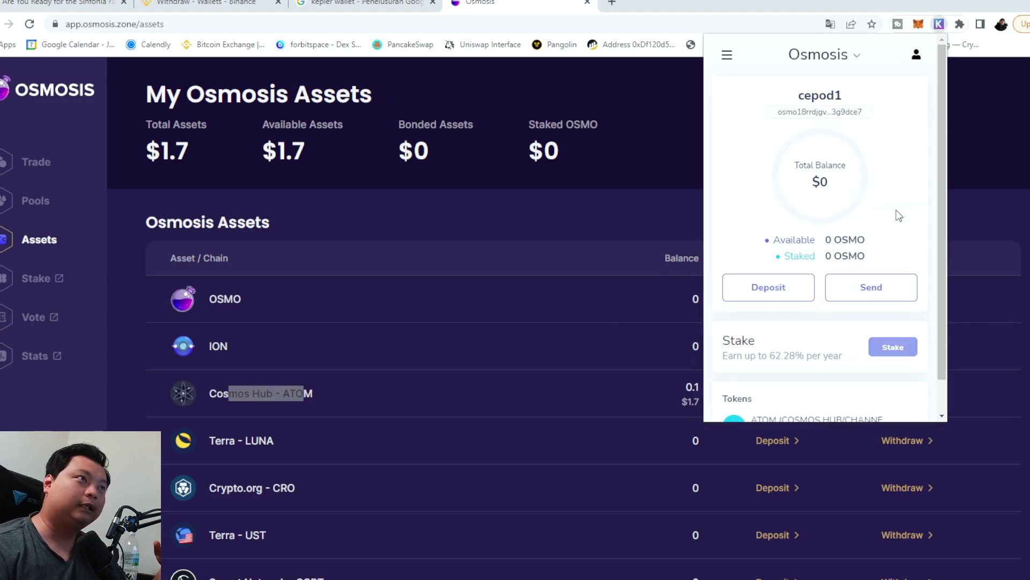
{"action": "left_click", "coordinate": [853, 54]}
{"action": "left_click", "coordinate": [838, 88]}
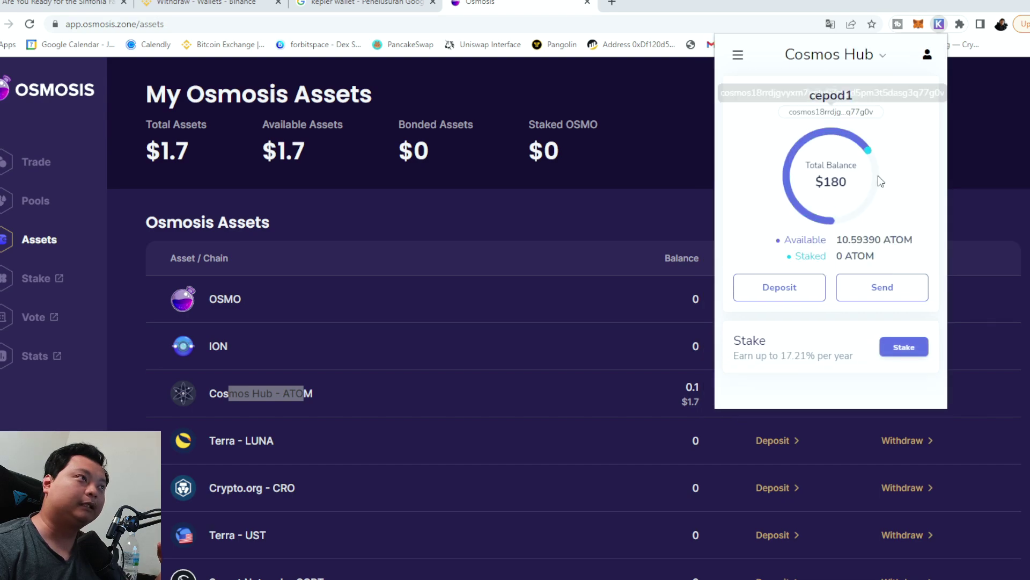
{"action": "left_click", "coordinate": [840, 57]}
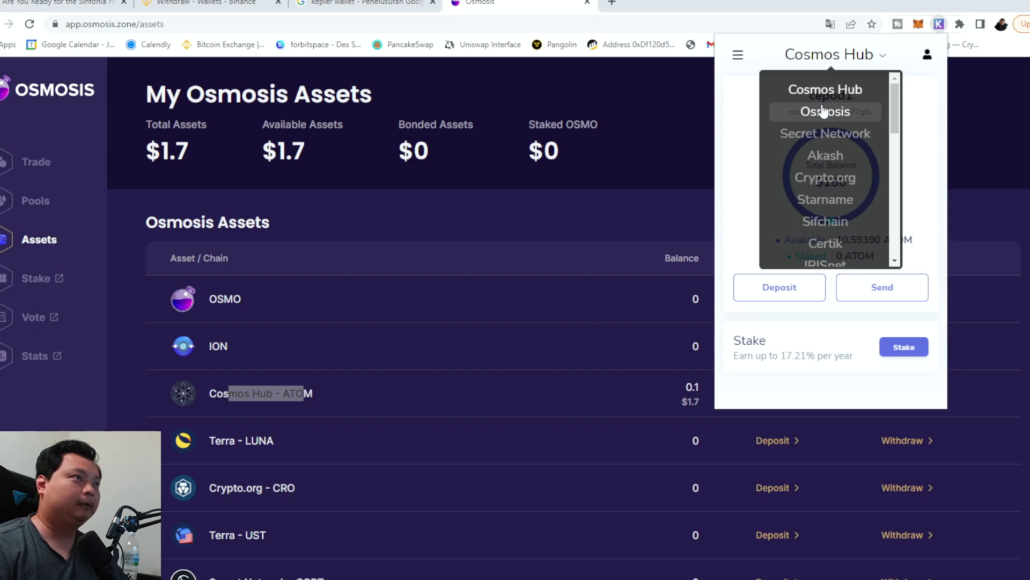
{"action": "left_click", "coordinate": [824, 111]}
{"action": "scroll", "coordinate": [857, 330], "scroll_direction": "down", "scroll_amount": 1}
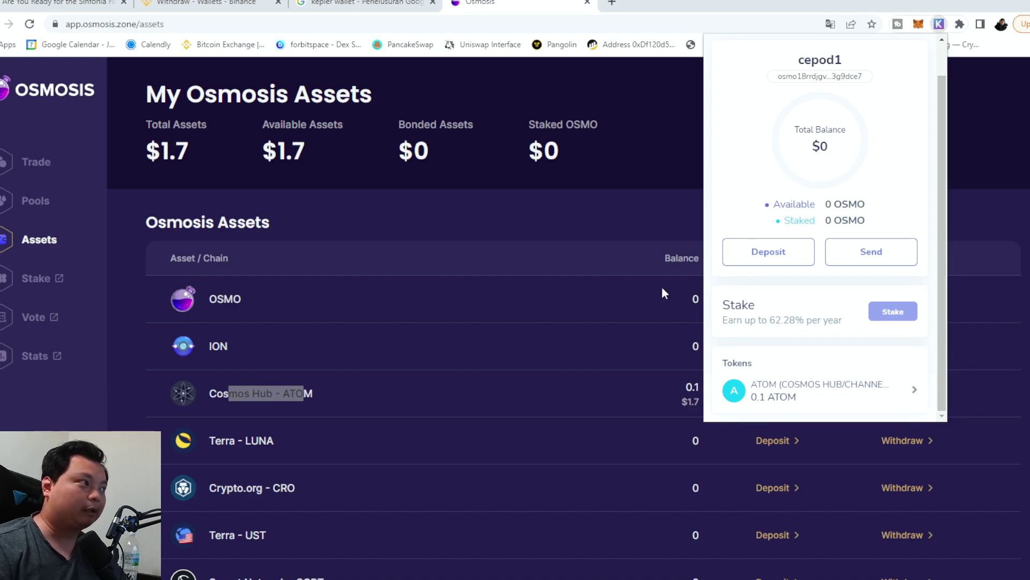
{"action": "left_click", "coordinate": [578, 215]}
Step: Open the IBC deposit form for Cosmos Hub - ATOM on Osmosis, and return to the recent withdrawals on Binance
{"action": "left_click_drag", "start_coordinate": [624, 304], "coordinate": [719, 327]}
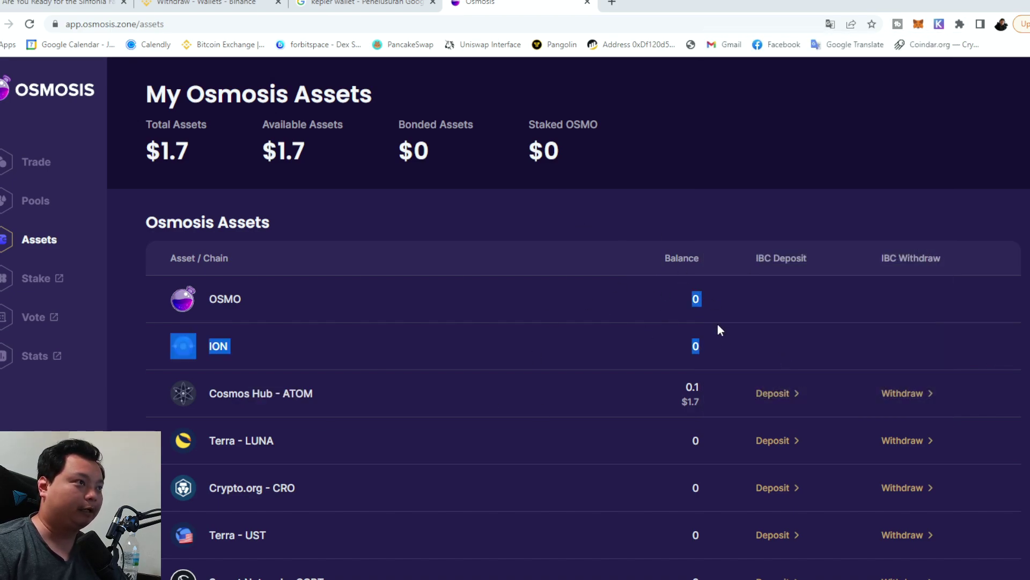
{"action": "left_click", "coordinate": [773, 393]}
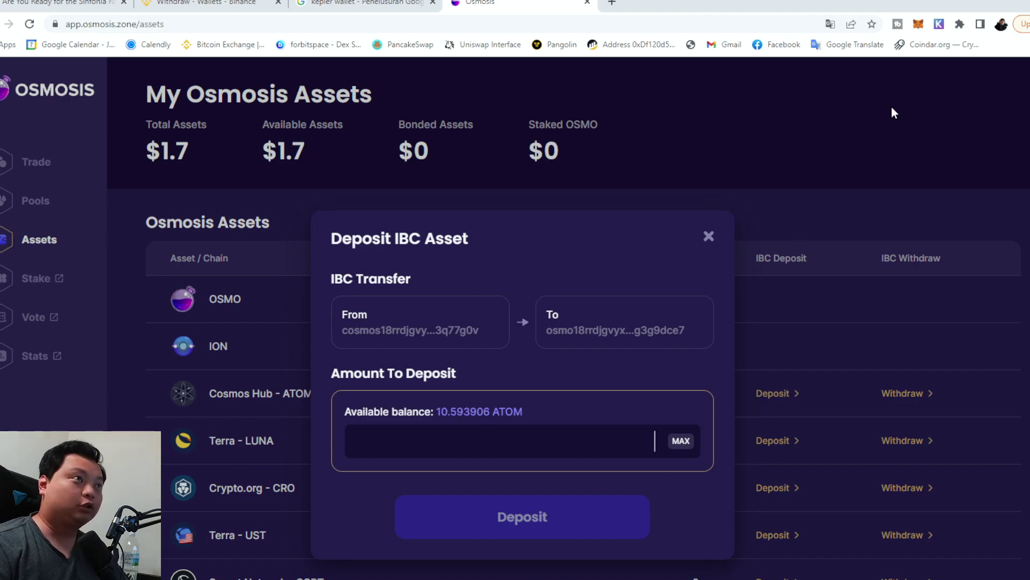
{"action": "left_click", "coordinate": [214, 4]}
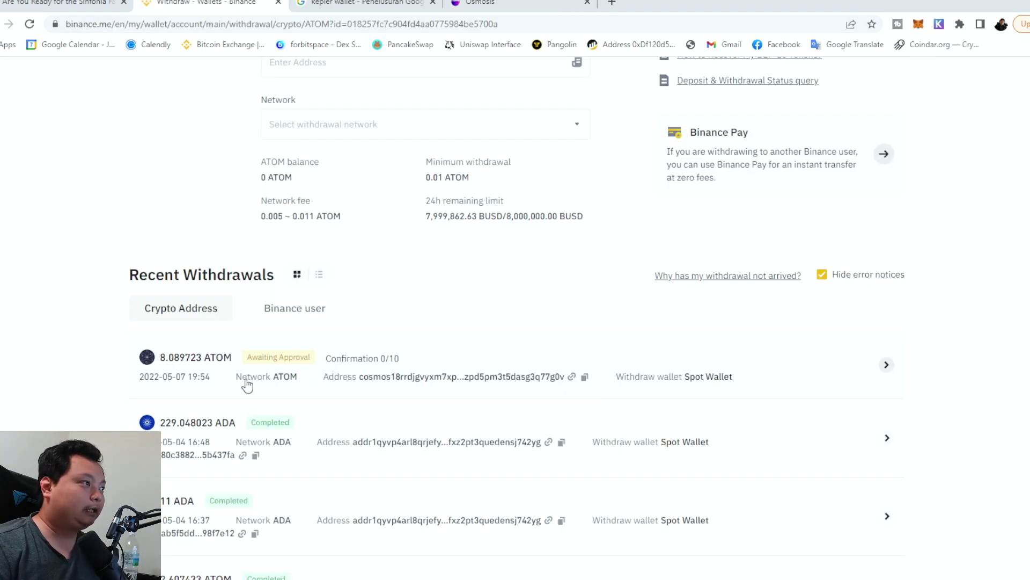
Step: Reload the Binance withdrawal page and check the available Cosmos Hub balance in the Keplr wallet, returning the wallet to the Osmosis network
{"action": "left_click", "coordinate": [30, 24]}
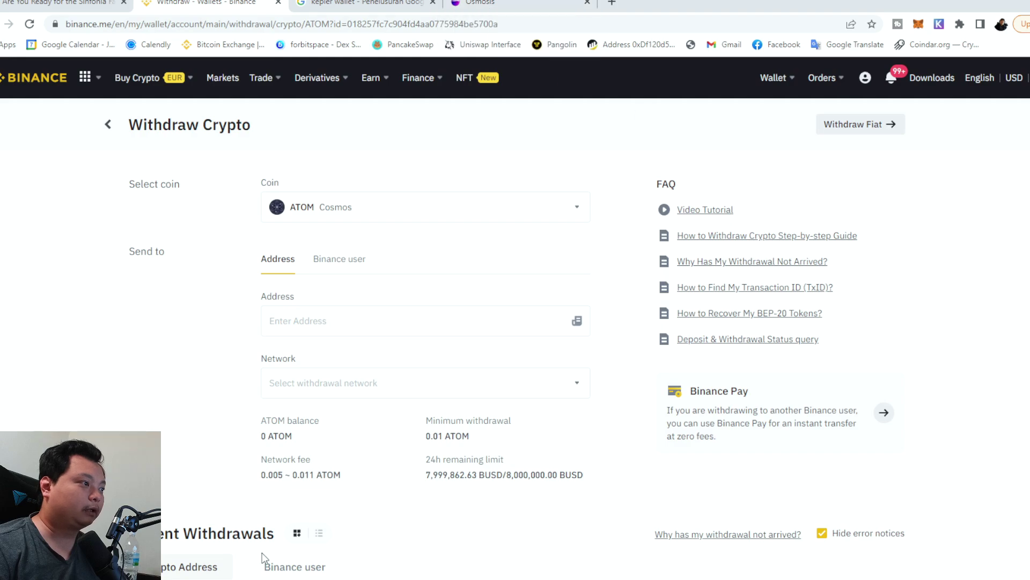
{"action": "left_click", "coordinate": [939, 24]}
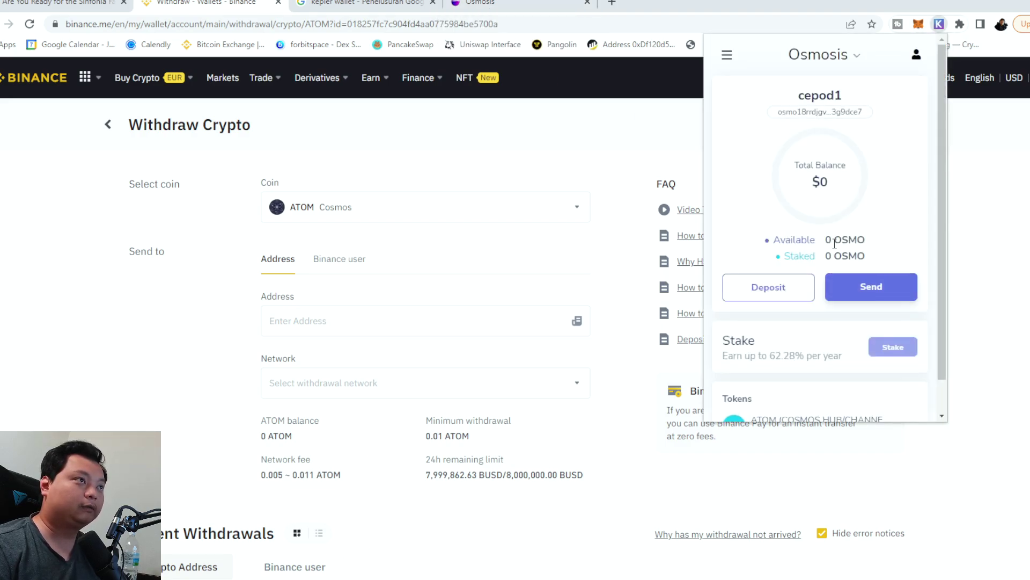
{"action": "left_click", "coordinate": [846, 55]}
{"action": "left_click", "coordinate": [826, 89]}
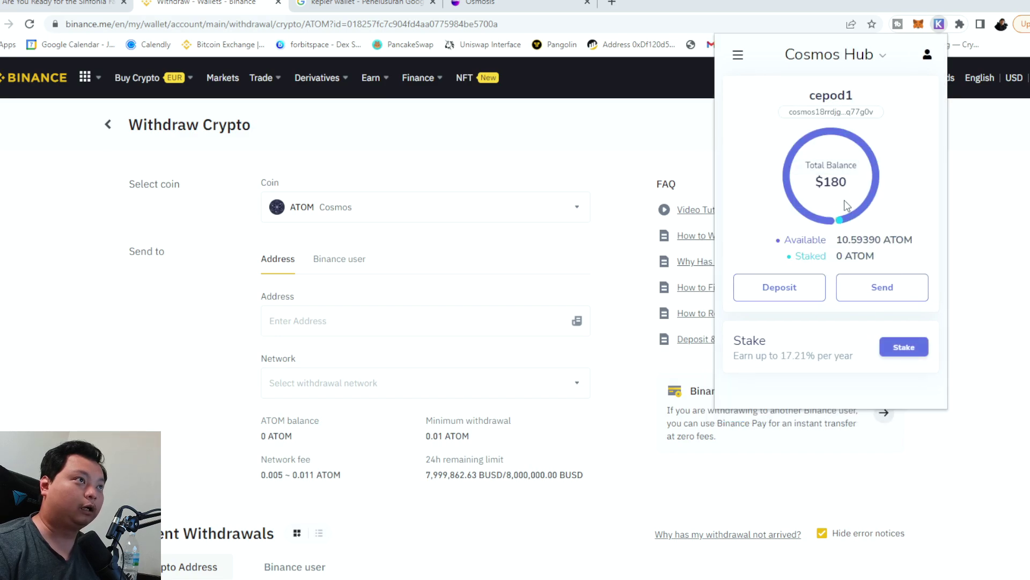
{"action": "left_click_drag", "start_coordinate": [842, 240], "coordinate": [874, 240]}
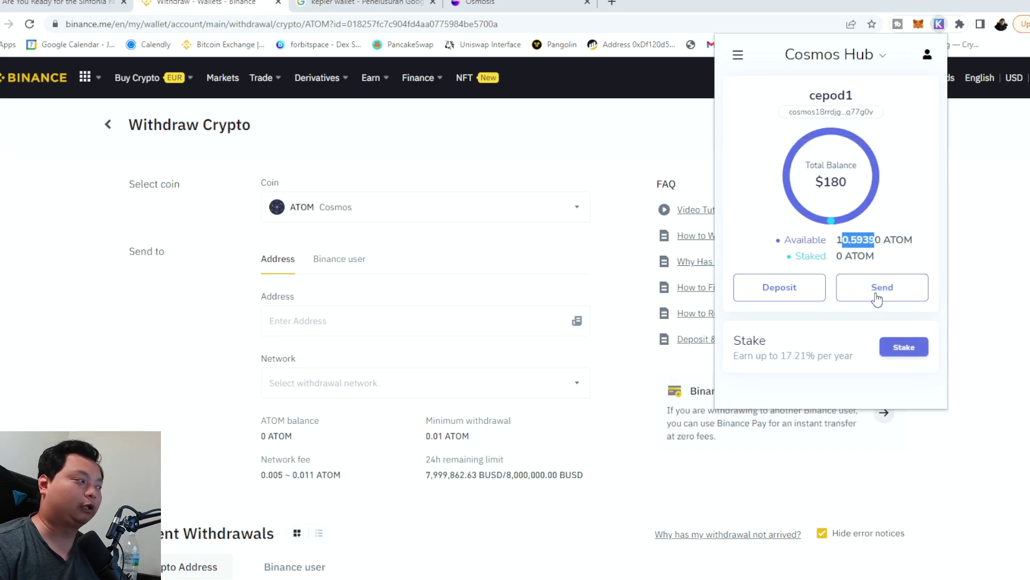
{"action": "left_click", "coordinate": [850, 56]}
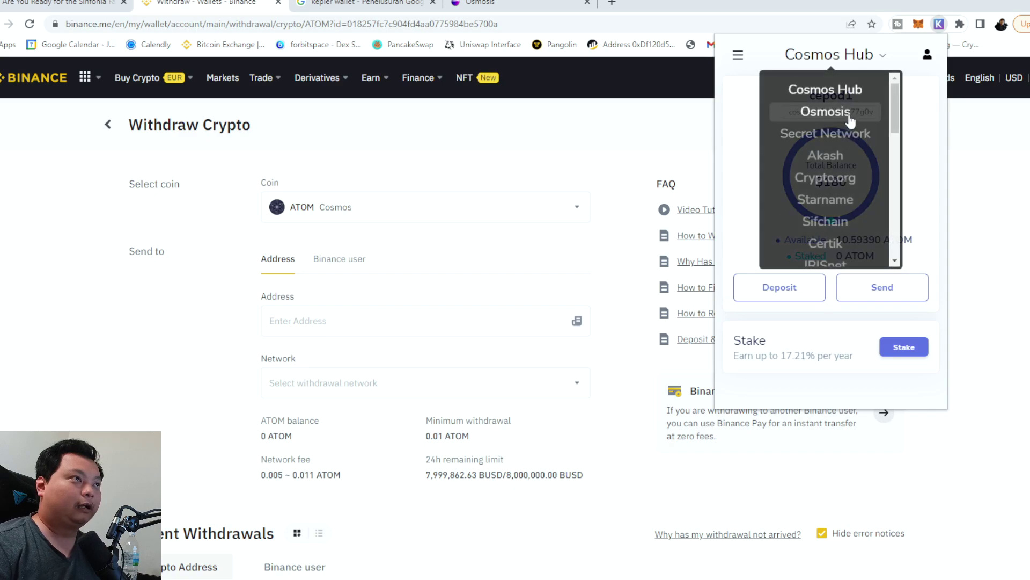
{"action": "left_click", "coordinate": [851, 112]}
Step: Deposit 2 ATOM from Cosmos Hub to Osmosis and approve the IBC transfer in Keplr
{"action": "left_click", "coordinate": [483, 3]}
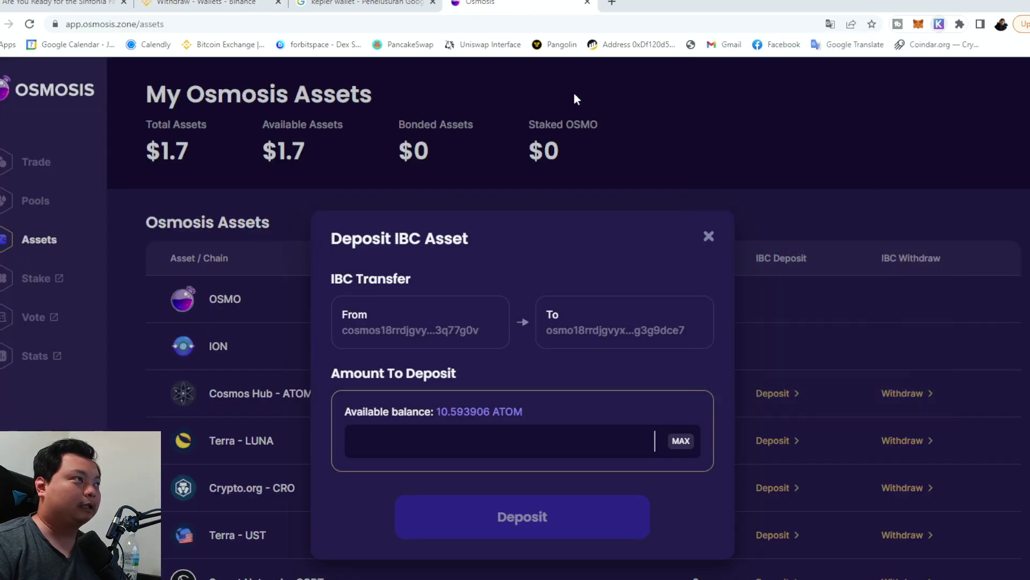
{"action": "left_click", "coordinate": [626, 452]}
{"action": "type", "text": "2"}
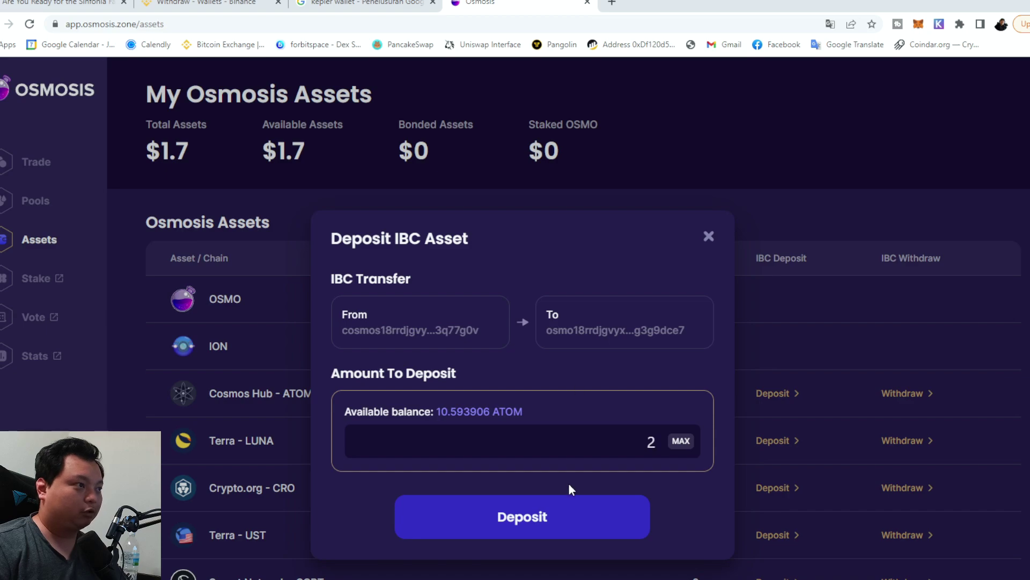
{"action": "left_click", "coordinate": [577, 512]}
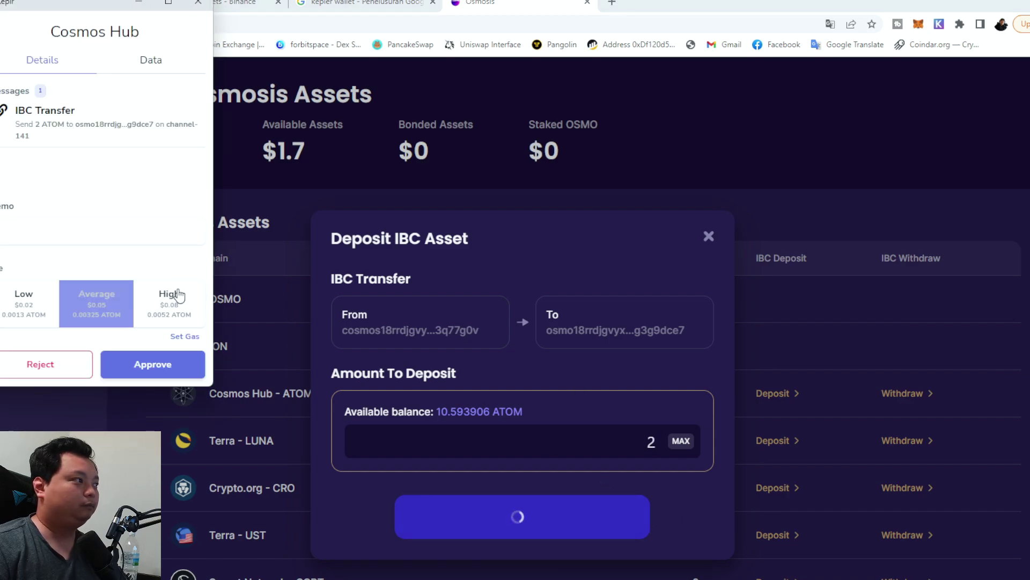
{"action": "left_click", "coordinate": [168, 364]}
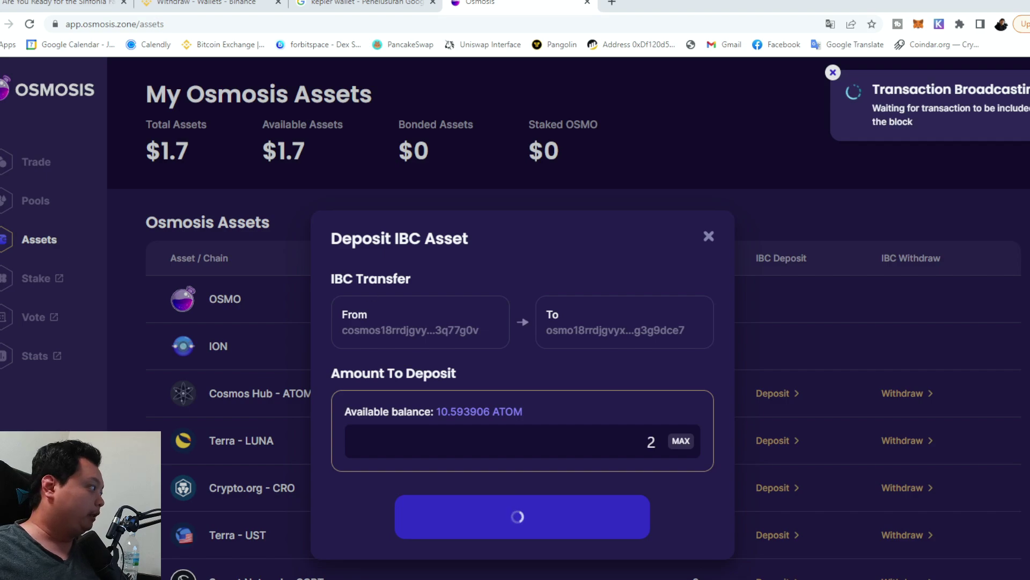
Step: Revisit the beginning of the Sinfonia FanToken airdrop article and return to the Osmosis assets page
{"action": "left_click", "coordinate": [189, 25]}
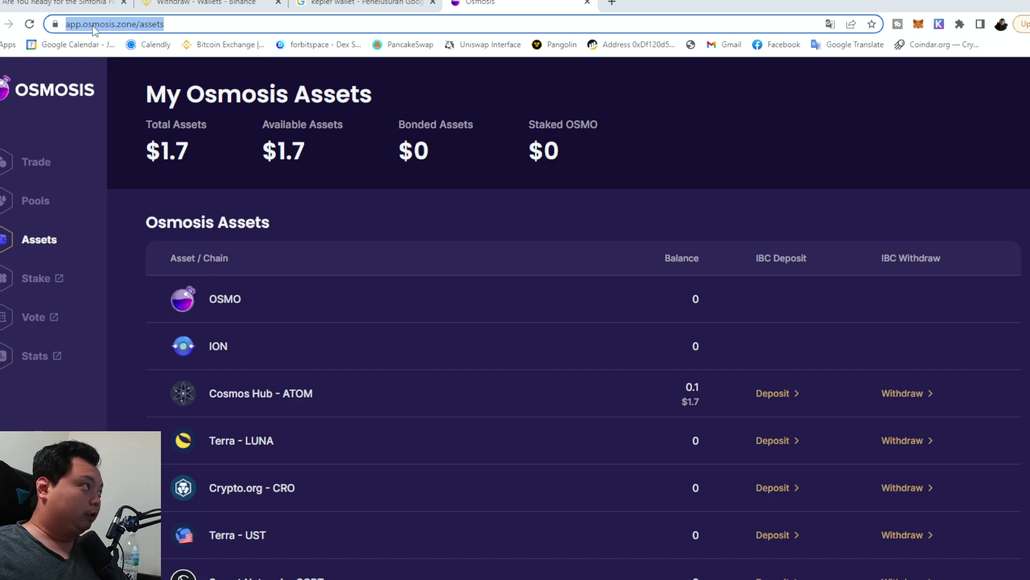
{"action": "left_click", "coordinate": [95, 6]}
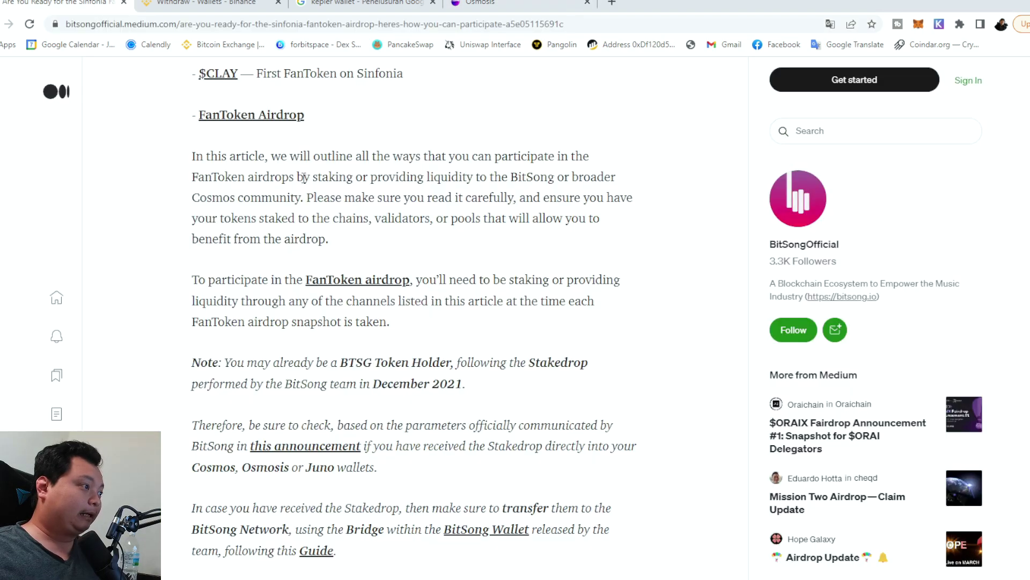
{"action": "scroll", "coordinate": [303, 177], "scroll_direction": "up", "scroll_amount": 15}
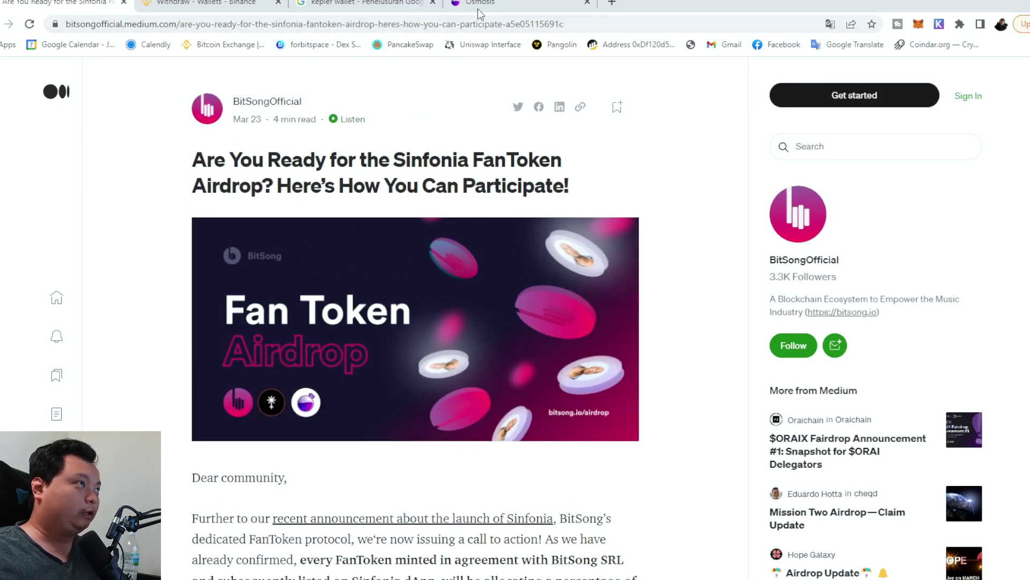
{"action": "left_click", "coordinate": [478, 7]}
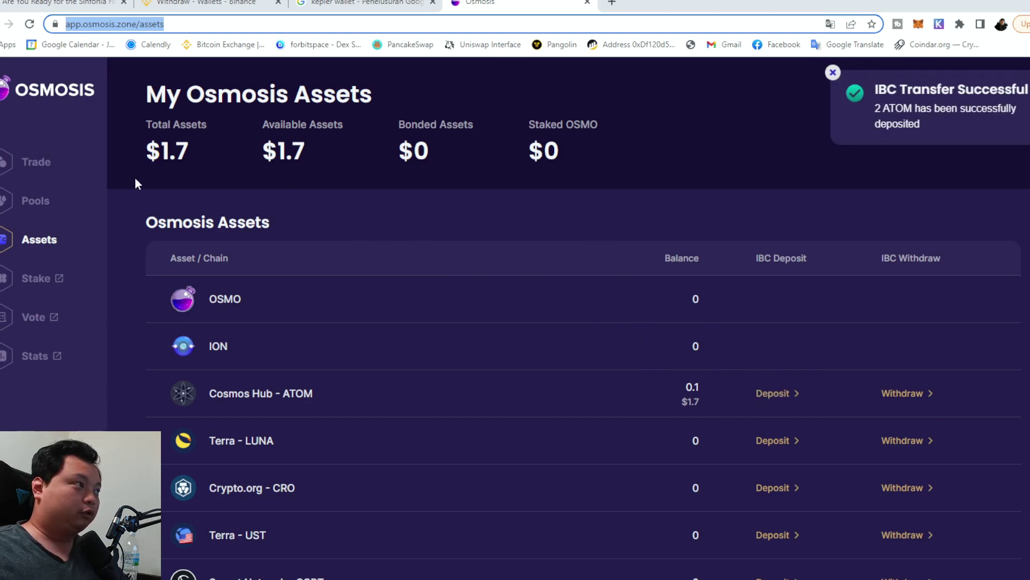
Step: Reload the Osmosis assets page and check the ATOM held on the Osmosis network in the Keplr wallet
{"action": "left_click", "coordinate": [918, 23]}
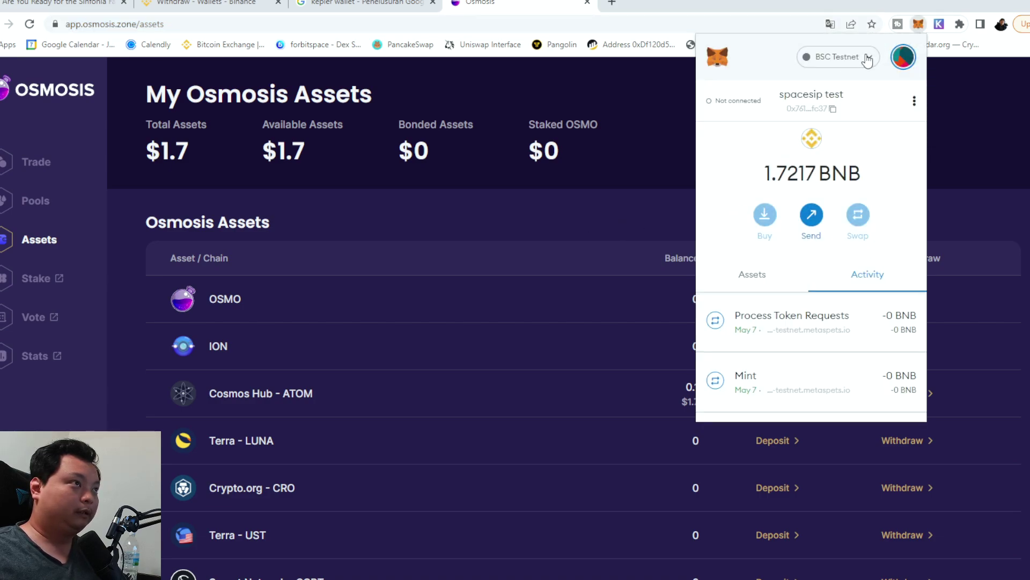
{"action": "left_click", "coordinate": [29, 24]}
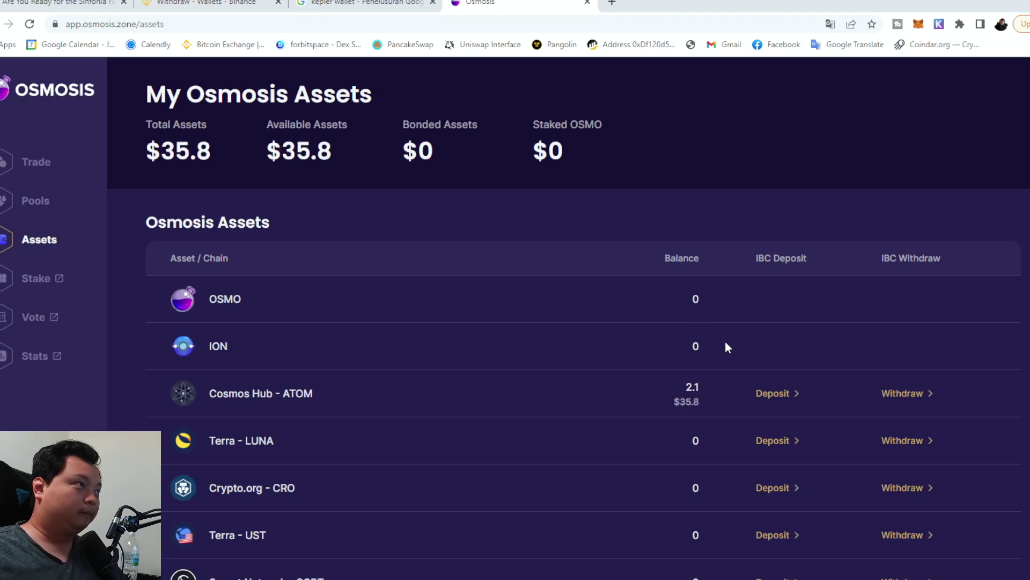
{"action": "left_click", "coordinate": [939, 24]}
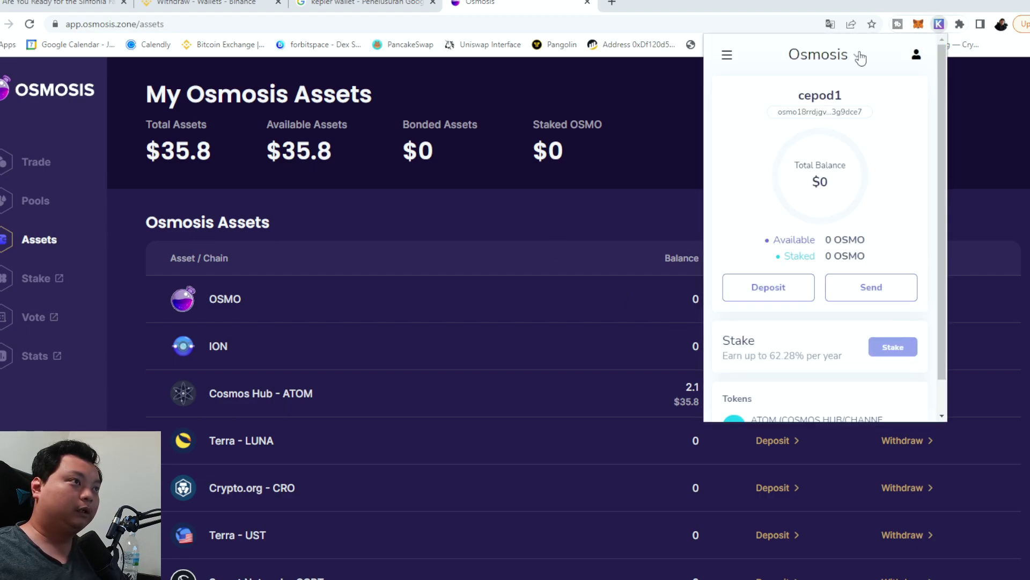
{"action": "scroll", "coordinate": [843, 226], "scroll_direction": "down", "scroll_amount": 1}
{"action": "left_click", "coordinate": [808, 395]}
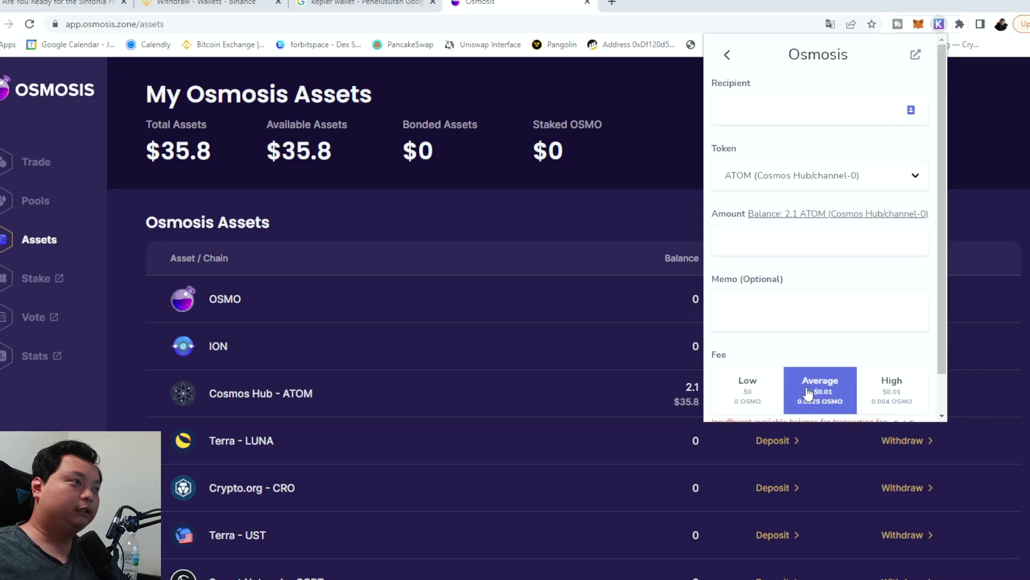
{"action": "left_click", "coordinate": [887, 359]}
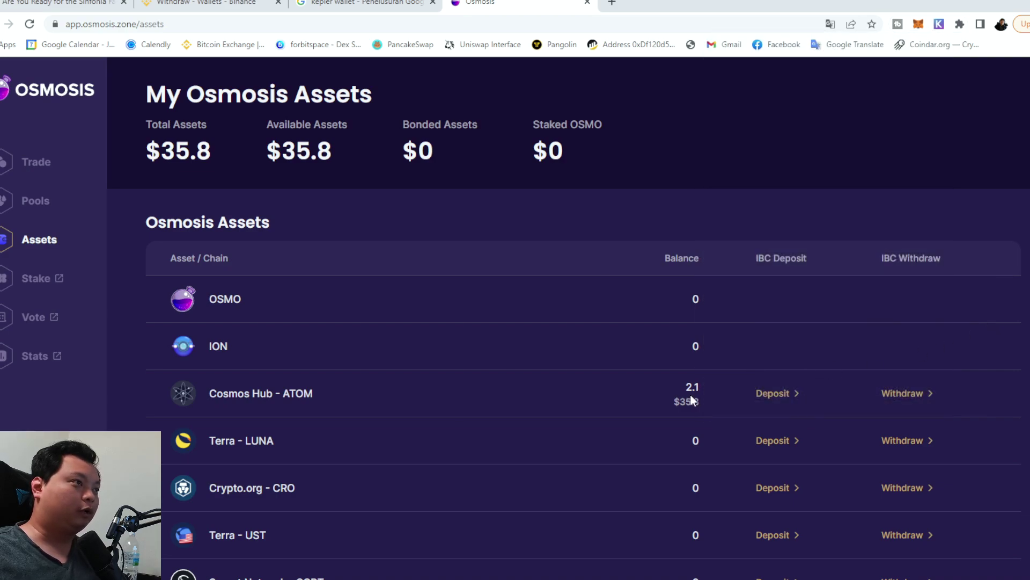
Step: Examine the Cosmos Hub - ATOM balance and the total and available assets on the Osmosis assets page
{"action": "left_click_drag", "start_coordinate": [711, 425], "coordinate": [708, 427]}
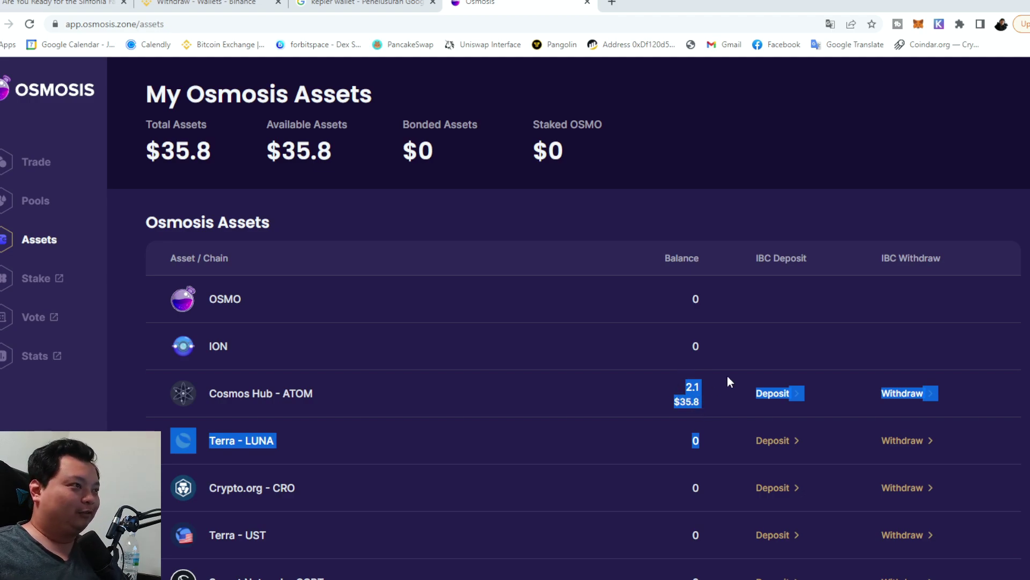
{"action": "left_click_drag", "start_coordinate": [727, 376], "coordinate": [700, 423]}
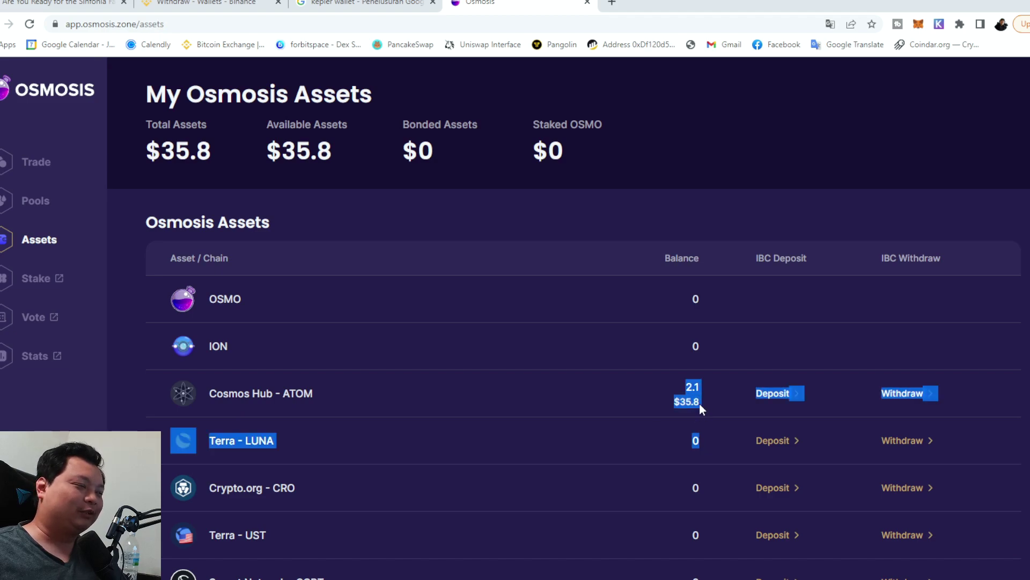
{"action": "left_click", "coordinate": [729, 400]}
{"action": "left_click_drag", "start_coordinate": [257, 166], "coordinate": [396, 171]}
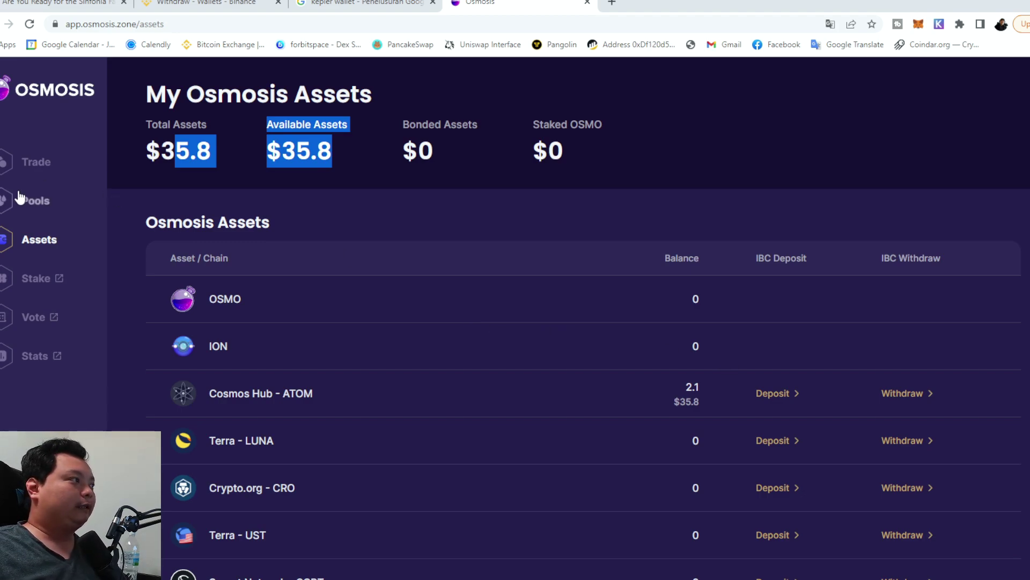
Step: Open the Osmosis trade page and list the tokens that can be swapped from
{"action": "left_click", "coordinate": [36, 162]}
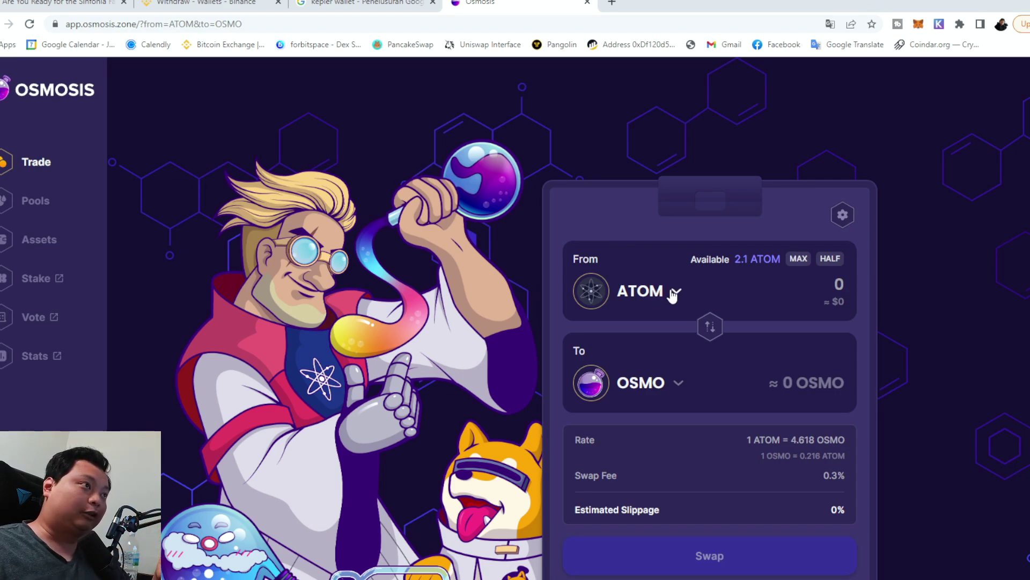
{"action": "left_click", "coordinate": [672, 292]}
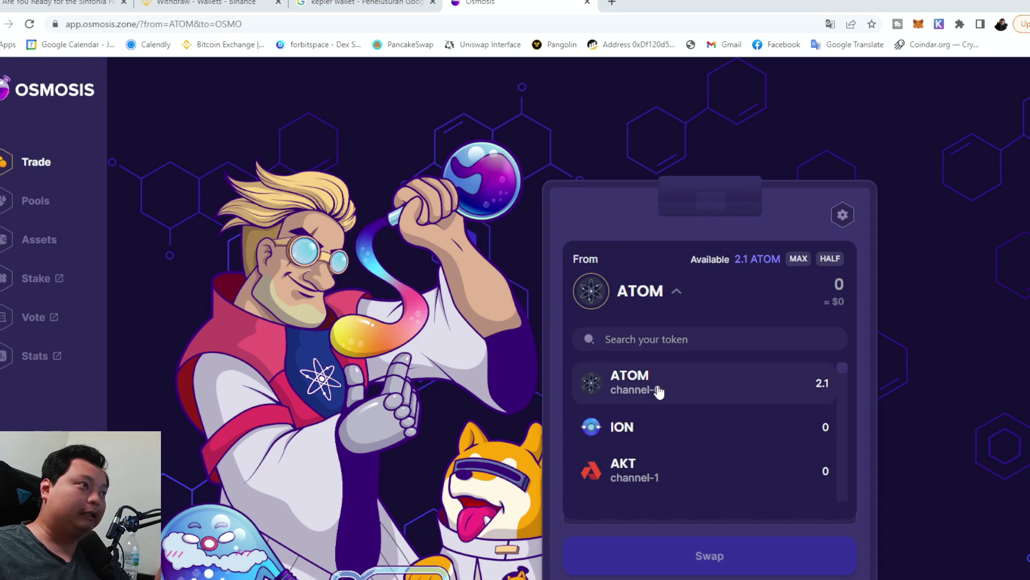
Step: Examine the Osmosis network's OSMO balance and ATOM token entry in the Keplr wallet, and close the wallet
{"action": "left_click", "coordinate": [939, 24]}
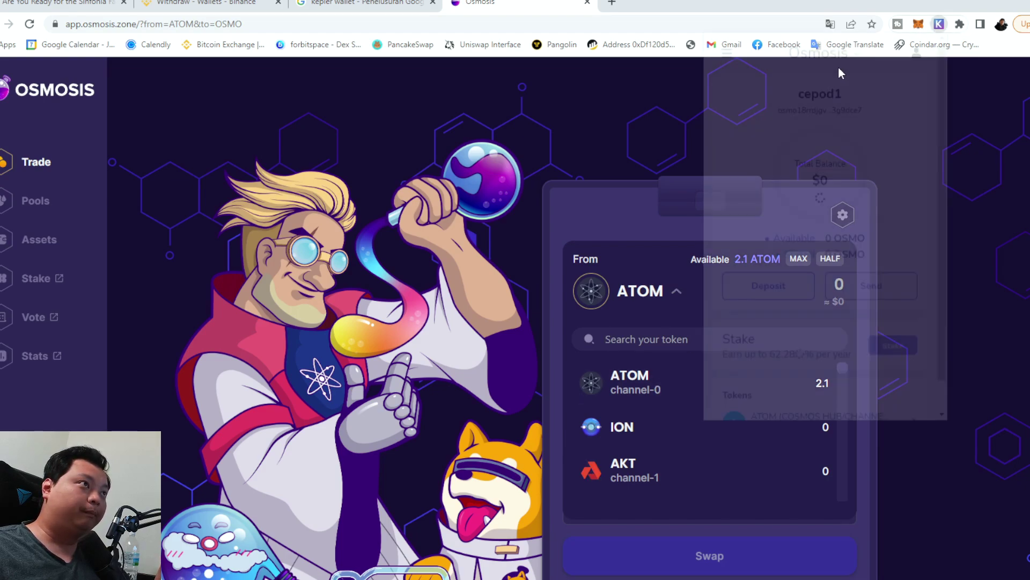
{"action": "left_click", "coordinate": [844, 61]}
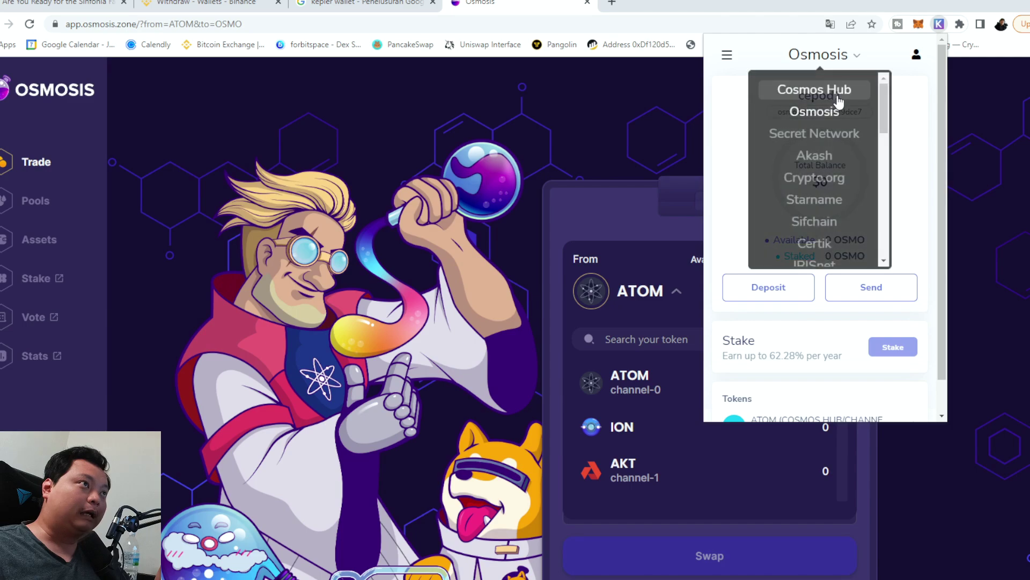
{"action": "left_click", "coordinate": [923, 122]}
{"action": "scroll", "coordinate": [821, 421], "scroll_direction": "down", "scroll_amount": 1}
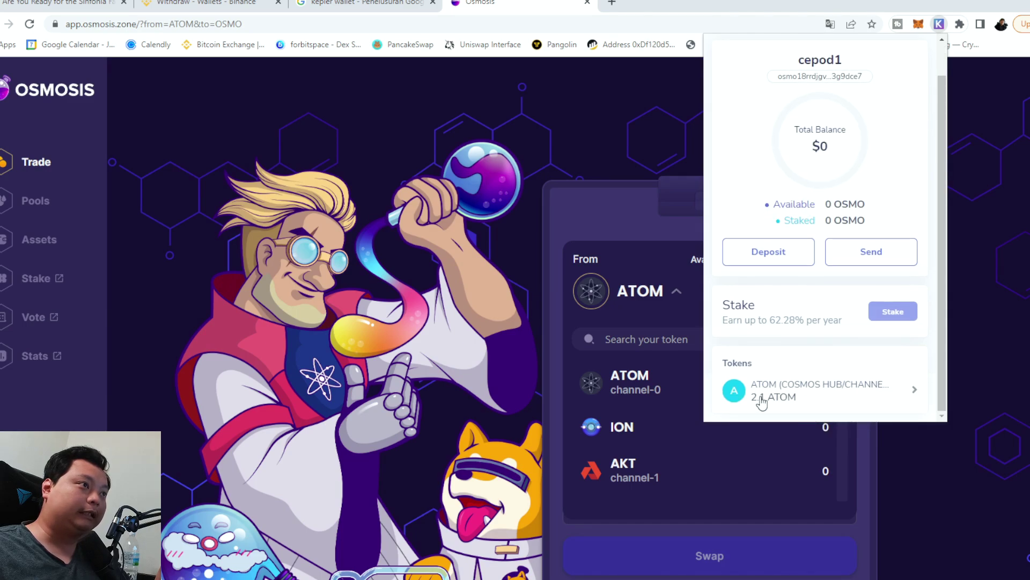
{"action": "scroll", "coordinate": [858, 127], "scroll_direction": "up", "scroll_amount": 1}
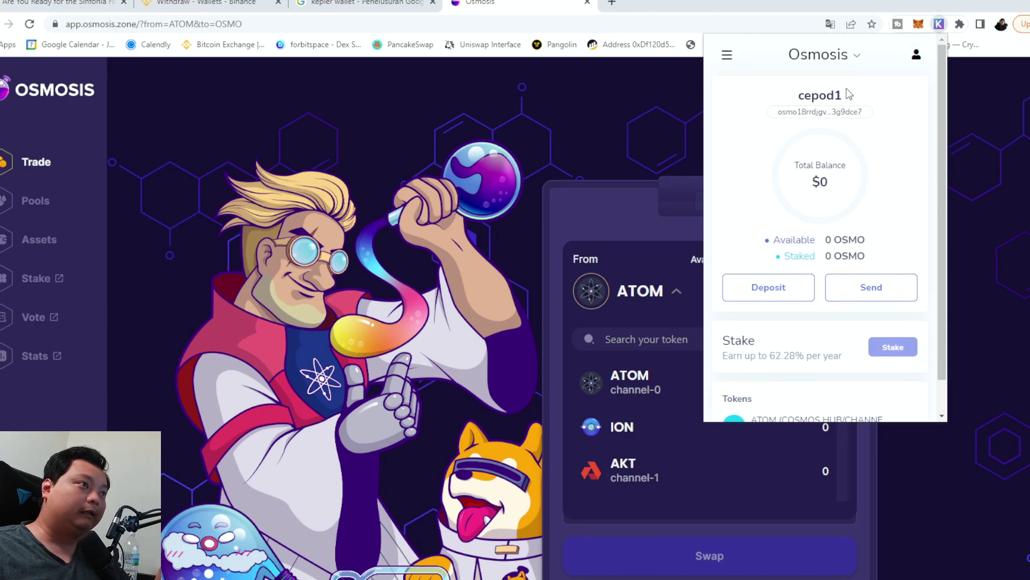
{"action": "scroll", "coordinate": [808, 312], "scroll_direction": "down", "scroll_amount": 1}
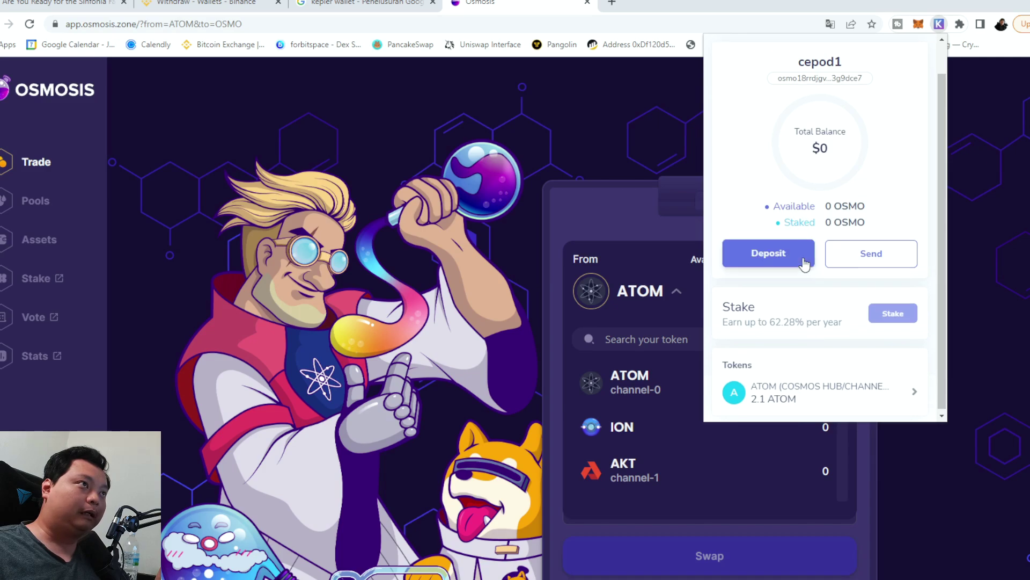
{"action": "scroll", "coordinate": [813, 225], "scroll_direction": "up", "scroll_amount": 1}
{"action": "left_click", "coordinate": [813, 59]}
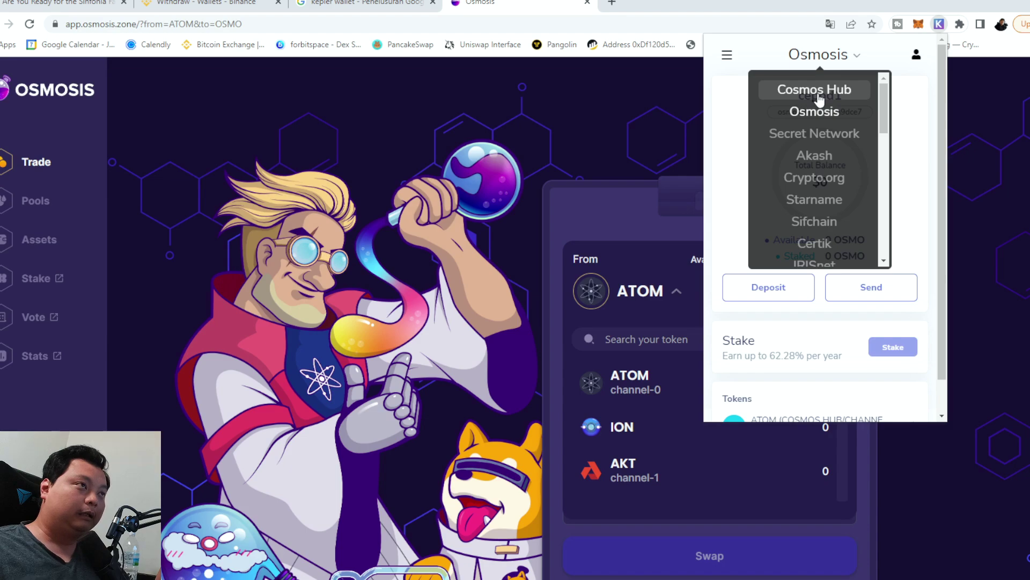
{"action": "left_click", "coordinate": [818, 111]}
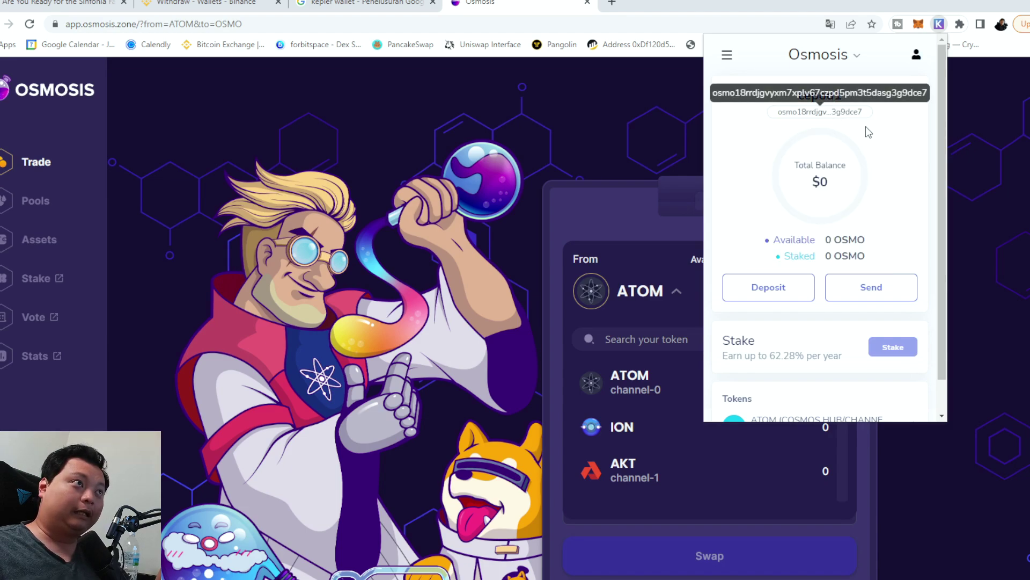
{"action": "scroll", "coordinate": [867, 279], "scroll_direction": "down", "scroll_amount": 1}
{"action": "left_click", "coordinate": [959, 290]}
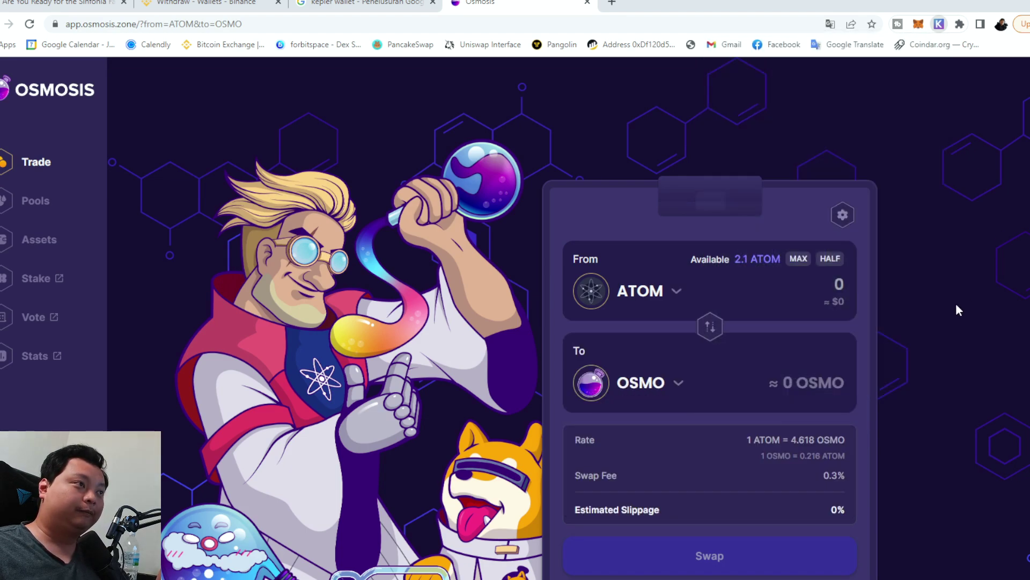
Step: Swap the maximum available 2.1 ATOM for OSMO and approve the transaction in the Keplr wallet
{"action": "left_click", "coordinate": [680, 383]}
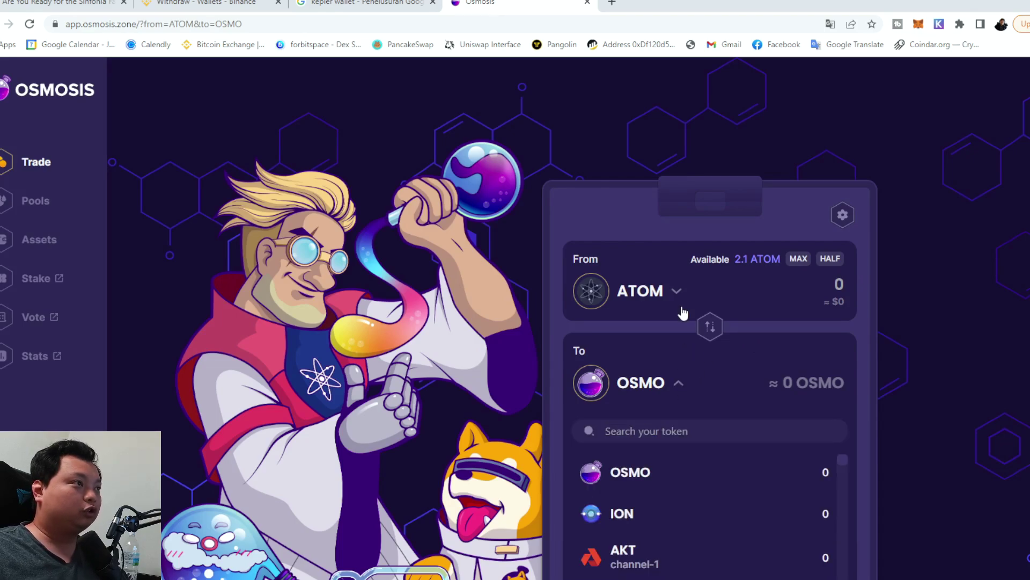
{"action": "left_click", "coordinate": [798, 260]}
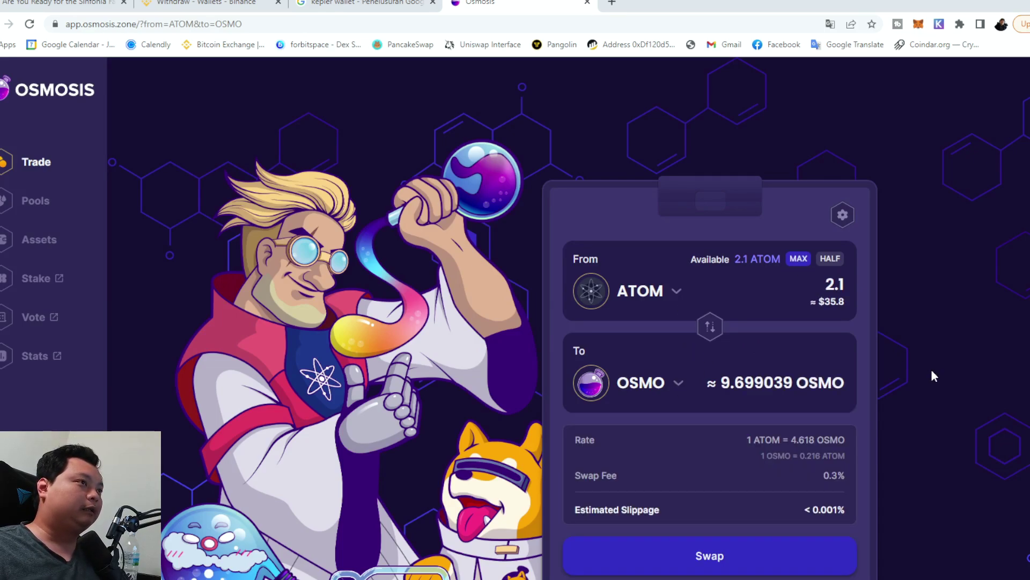
{"action": "left_click", "coordinate": [791, 564]}
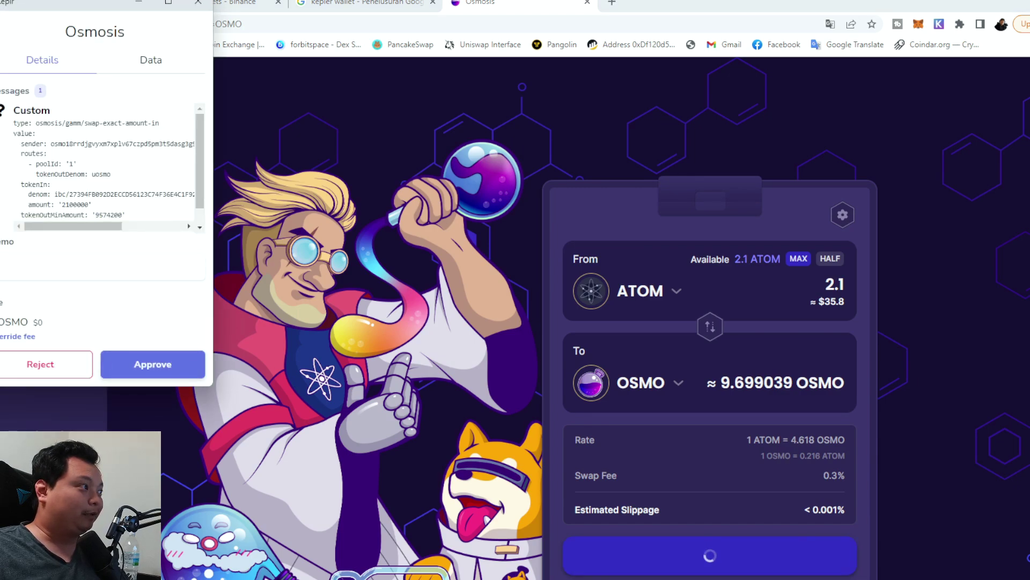
{"action": "left_click_drag", "start_coordinate": [8, 322], "coordinate": [43, 328]}
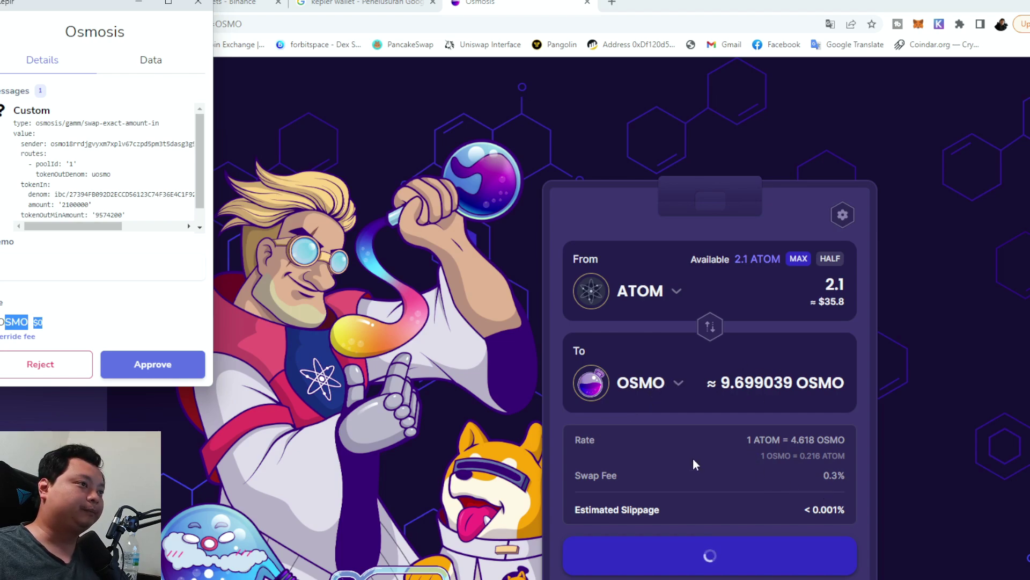
{"action": "left_click", "coordinate": [153, 365]}
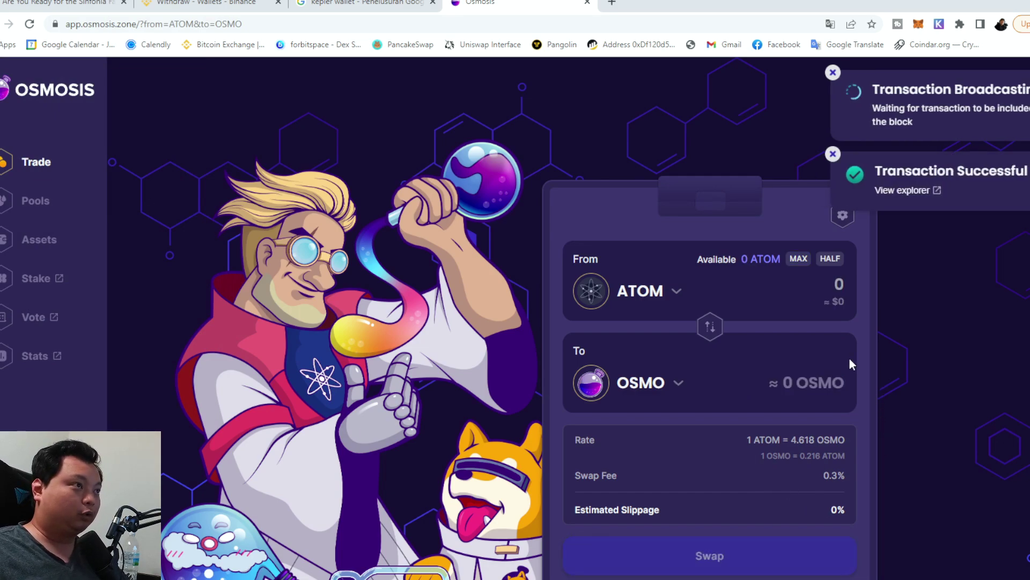
Step: Check the OSMO balance and swap rate on the trade page, and reverse the pair to OSMO to ATOM
{"action": "left_click", "coordinate": [679, 383]}
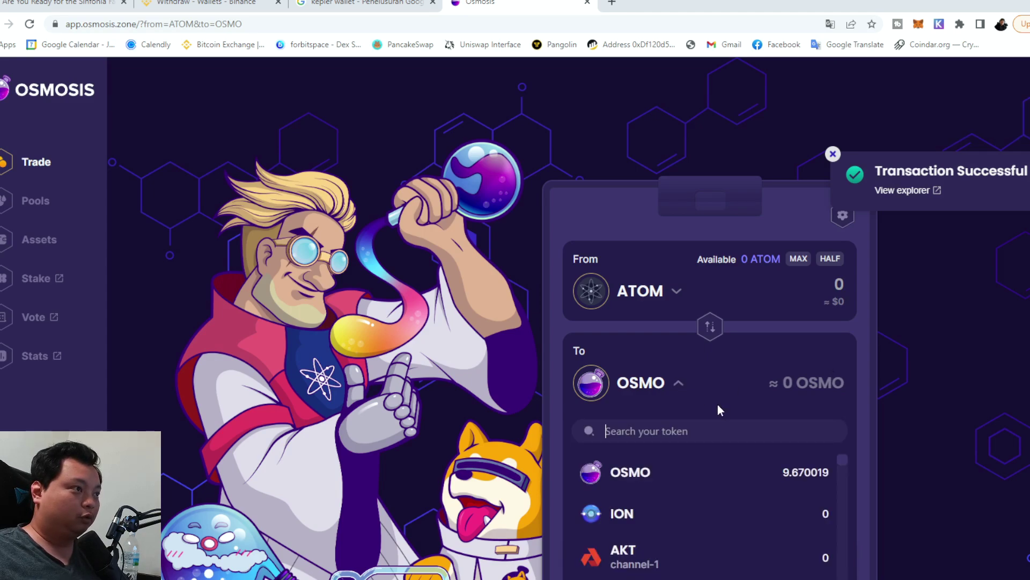
{"action": "left_click", "coordinate": [750, 472]}
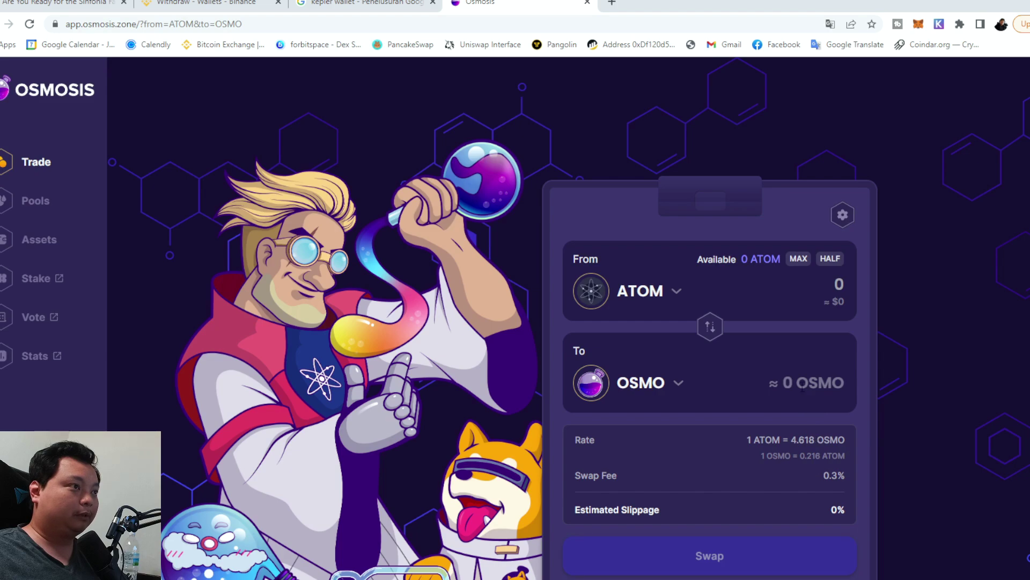
{"action": "left_click_drag", "start_coordinate": [797, 434], "coordinate": [815, 436]}
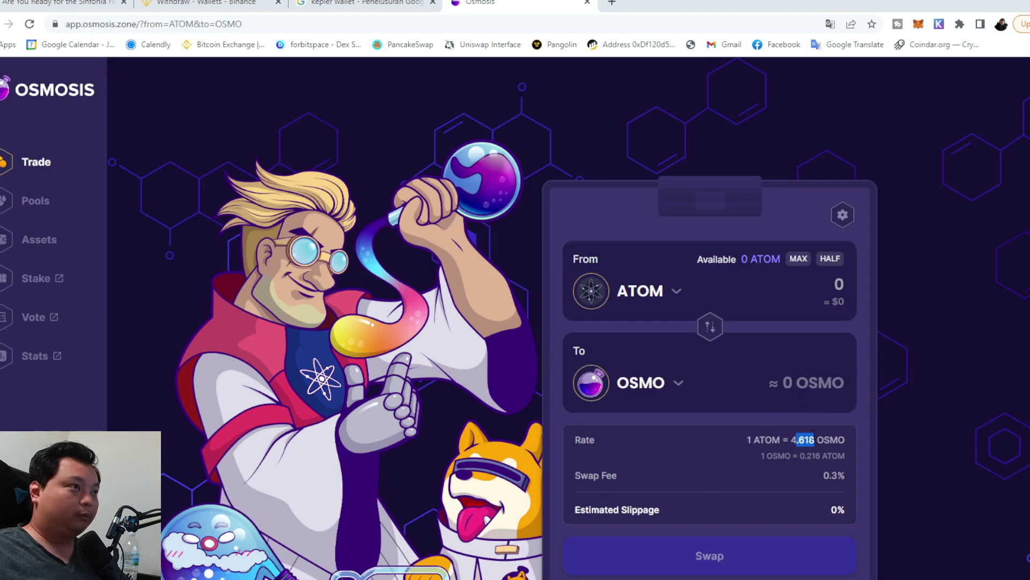
{"action": "left_click", "coordinate": [713, 328]}
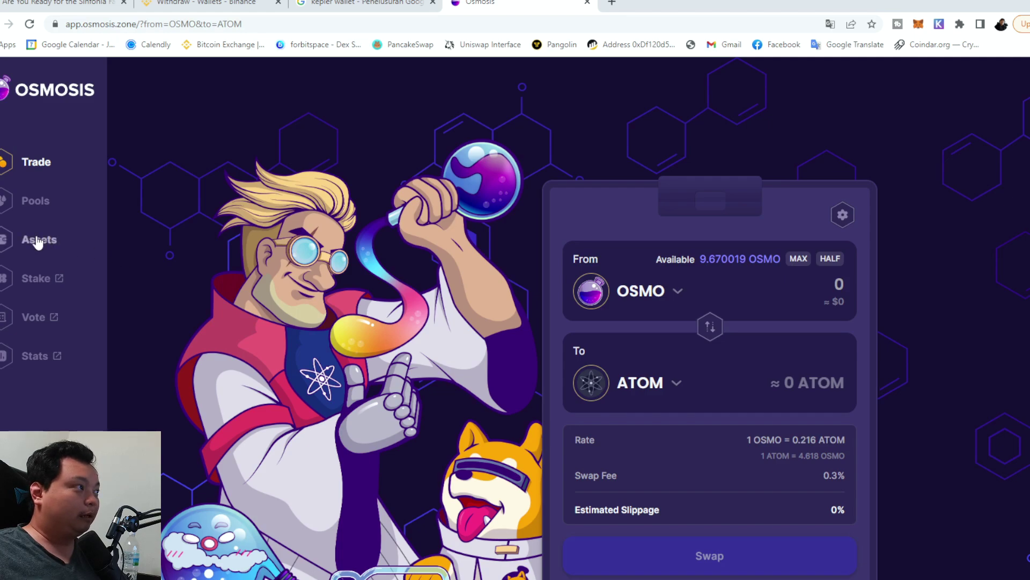
Step: Return to the BitSong Medium article and read how to participate in the FanToken airdrop
{"action": "left_click", "coordinate": [69, 6]}
{"action": "scroll", "coordinate": [301, 456], "scroll_direction": "down", "scroll_amount": 7}
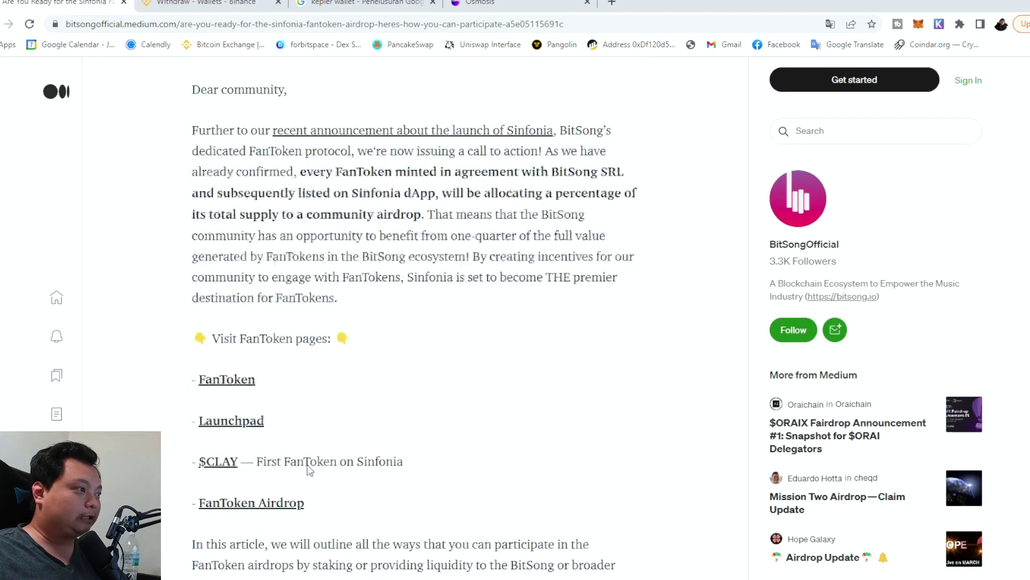
{"action": "scroll", "coordinate": [308, 464], "scroll_direction": "down", "scroll_amount": 8}
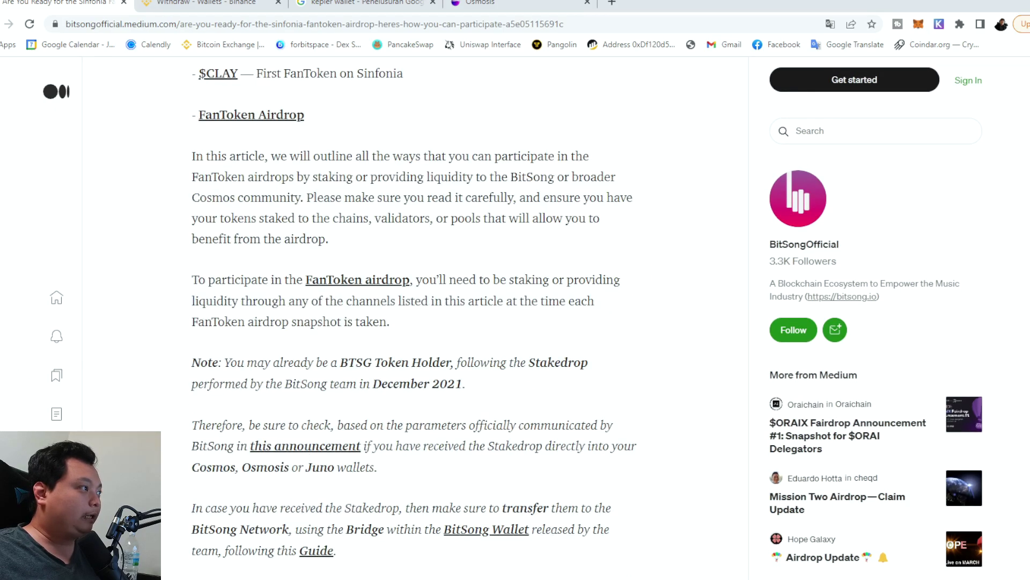
Step: Switch to Telegram, search the Berita Cryptoo channel for "osmo", and review the OSMO staking requirement in the Sinfonia FanToken Airdrop post
{"action": "key", "text": "alt+Tab"}
{"action": "key", "text": "Escape"}
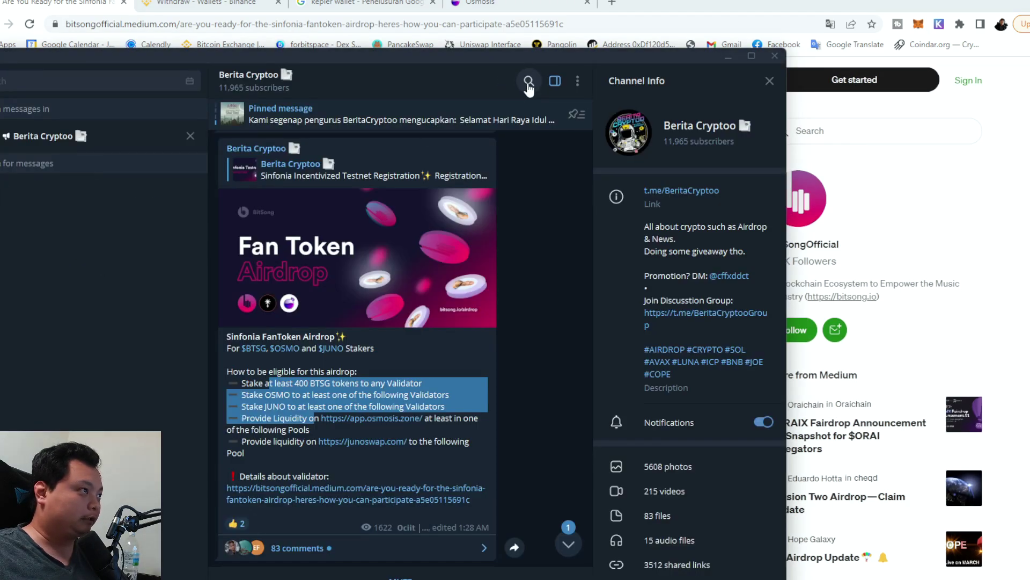
{"action": "type", "text": "osmo"}
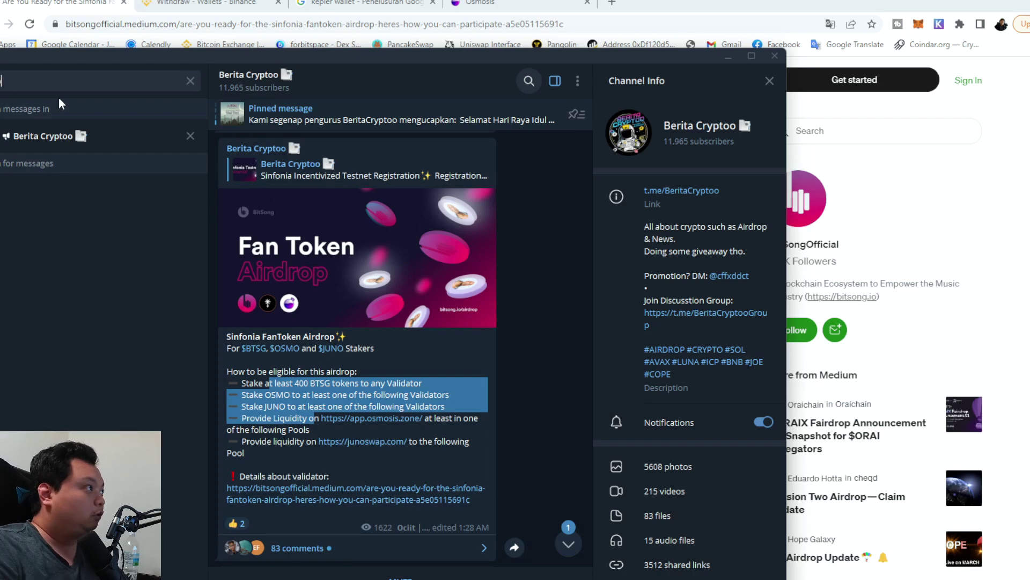
{"action": "left_click", "coordinate": [108, 233]}
{"action": "left_click", "coordinate": [127, 273]}
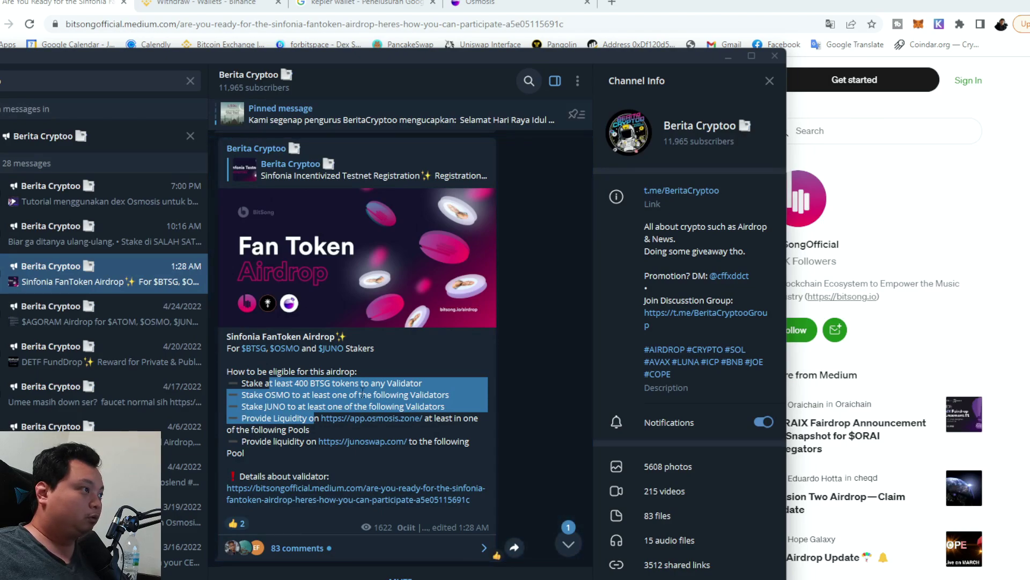
{"action": "left_click", "coordinate": [362, 393]}
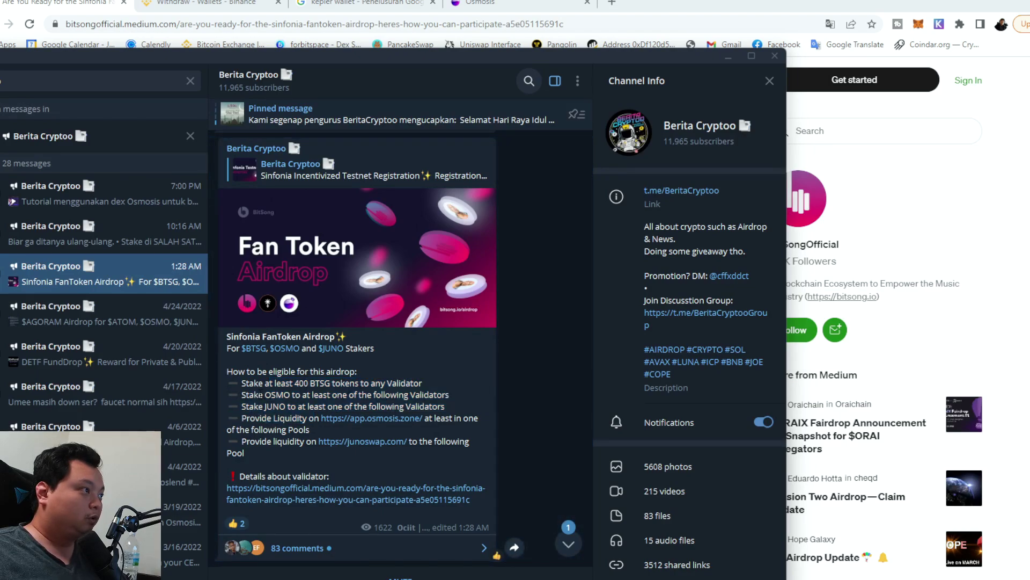
{"action": "left_click_drag", "start_coordinate": [245, 395], "coordinate": [451, 400]}
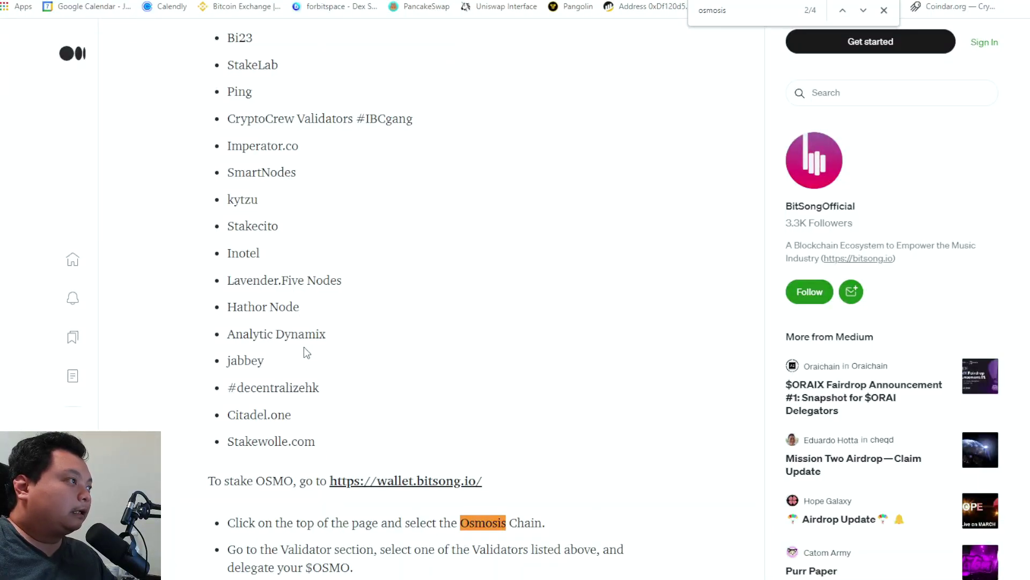
Step: Examine the article's list of eligible Osmosis validators and the instruction to select the Osmosis Chain in the BitSong wallet
{"action": "scroll", "coordinate": [305, 326], "scroll_direction": "up", "scroll_amount": 5}
{"action": "left_click_drag", "start_coordinate": [236, 96], "coordinate": [355, 486]}
{"action": "scroll", "coordinate": [357, 487], "scroll_direction": "down", "scroll_amount": 5}
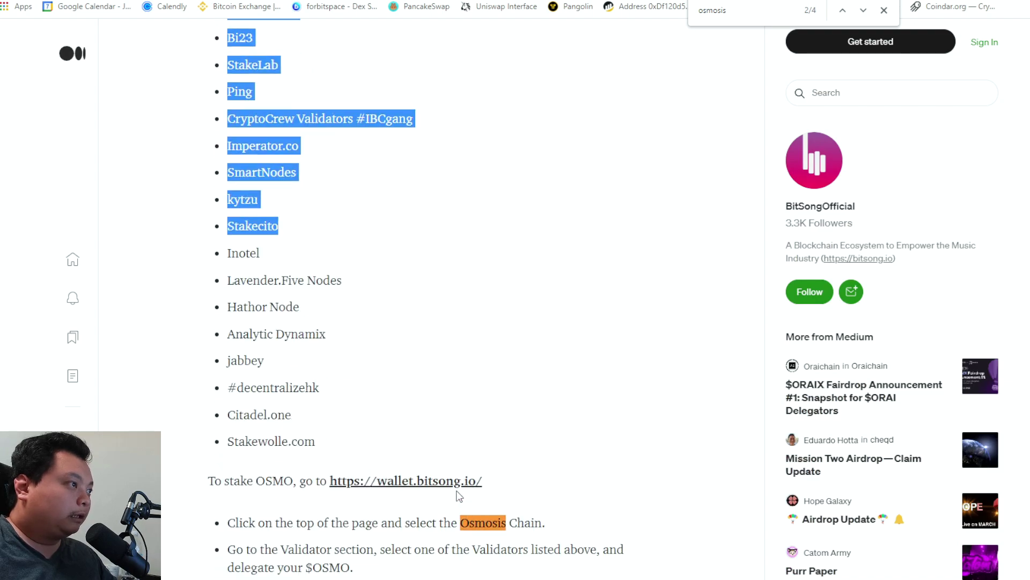
{"action": "left_click_drag", "start_coordinate": [276, 520], "coordinate": [517, 523]}
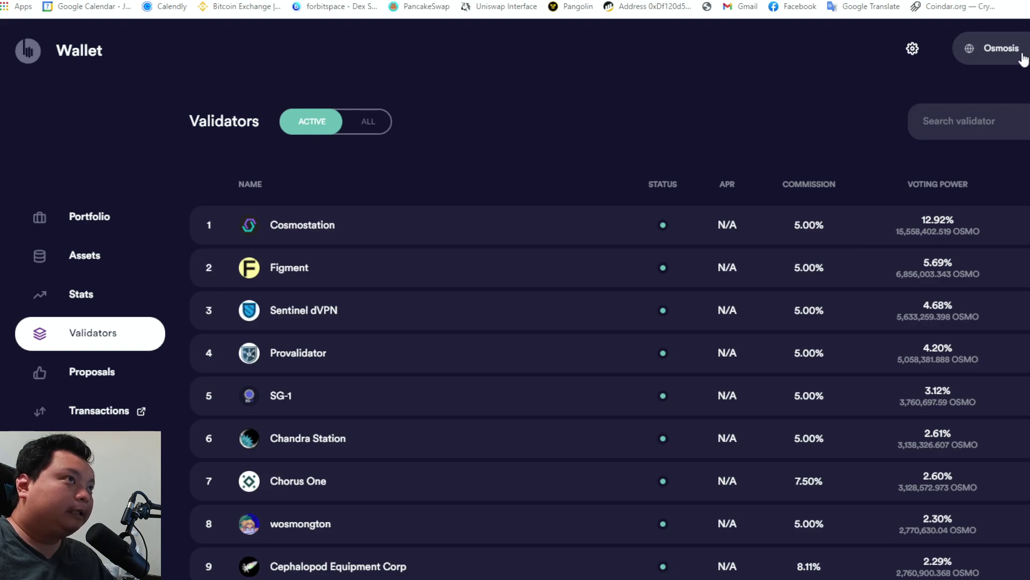
Step: Check in the BitSong wallet's network list that Osmosis is the selected chain, and return to the article
{"action": "left_click", "coordinate": [1022, 55]}
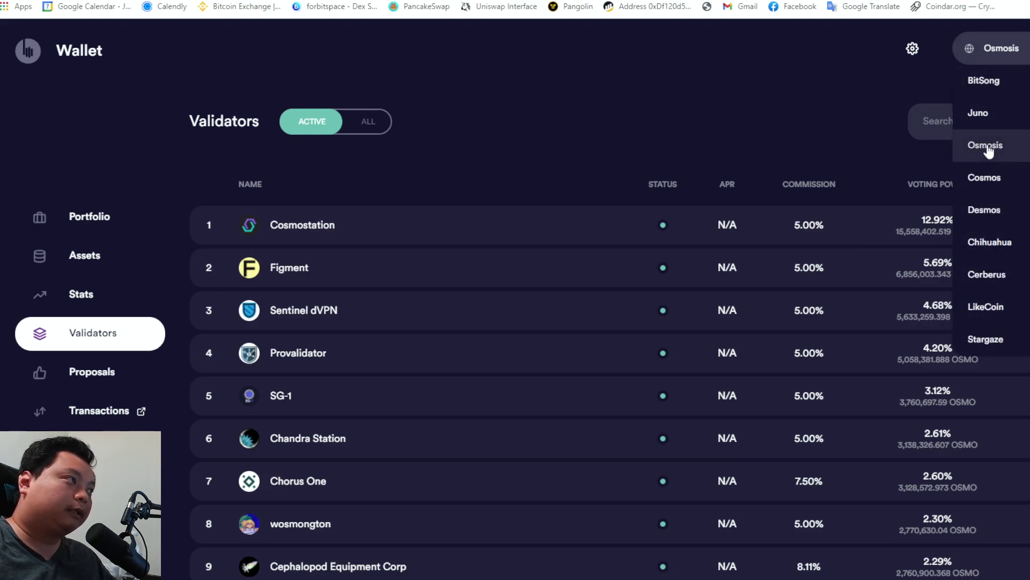
{"action": "left_click", "coordinate": [738, 105]}
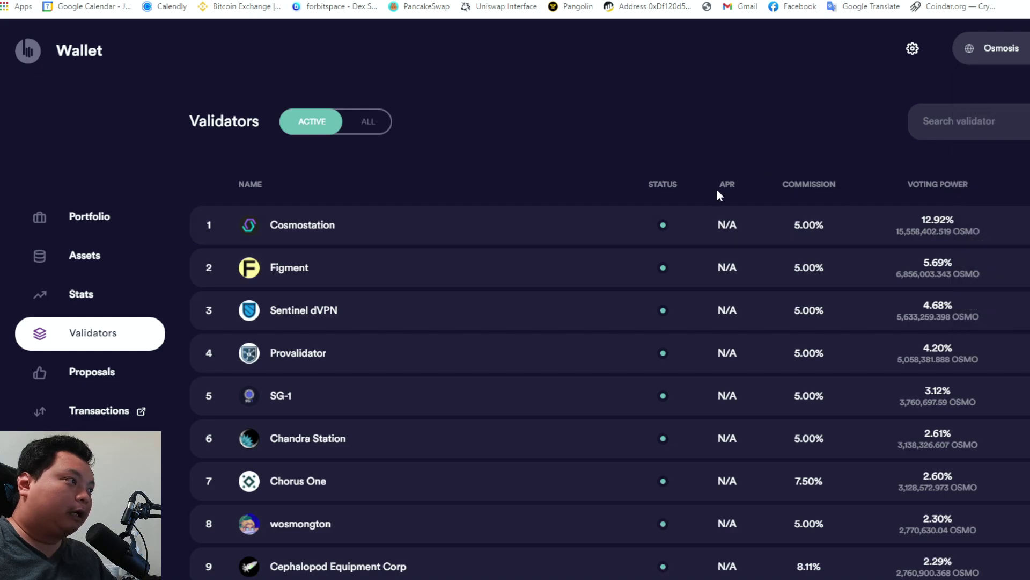
{"action": "key", "text": "ctrl+Tab"}
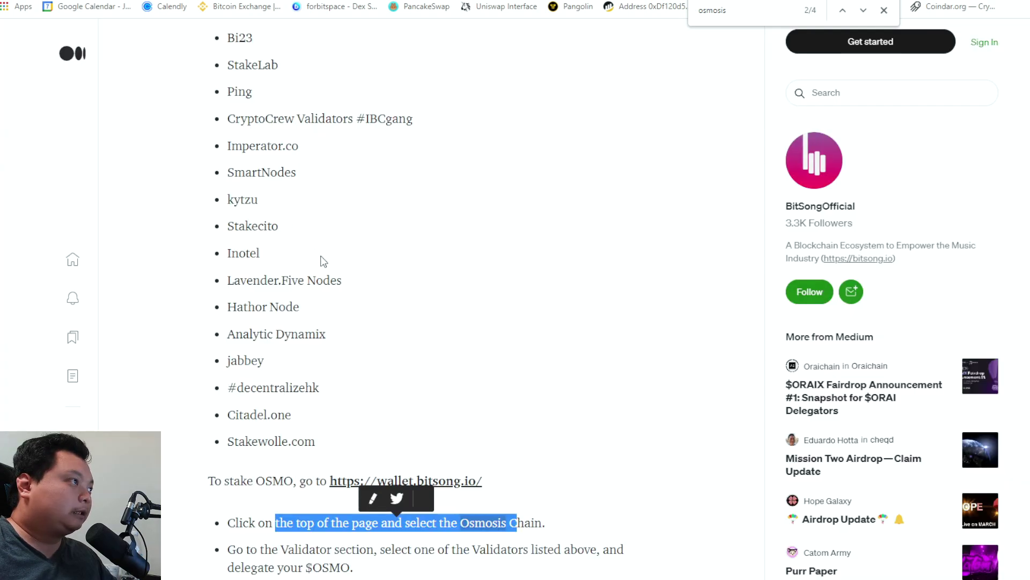
Step: Find Cosmostation in the article's eligible validator list and compare it with the BitSong wallet's Osmosis validators
{"action": "key", "text": "Return"}
{"action": "scroll", "coordinate": [336, 240], "scroll_direction": "up", "scroll_amount": 5}
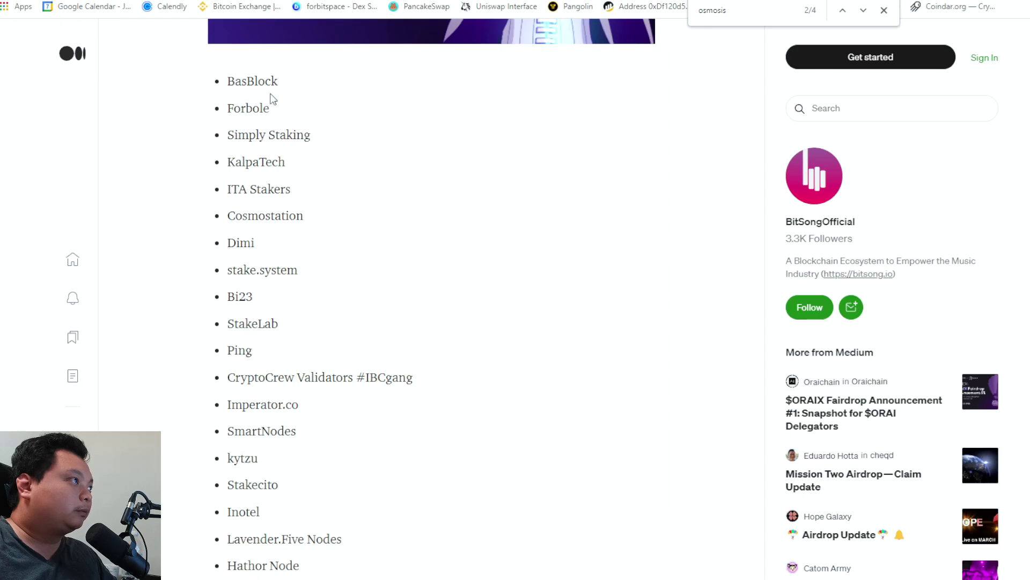
{"action": "key", "text": "ctrl+f"}
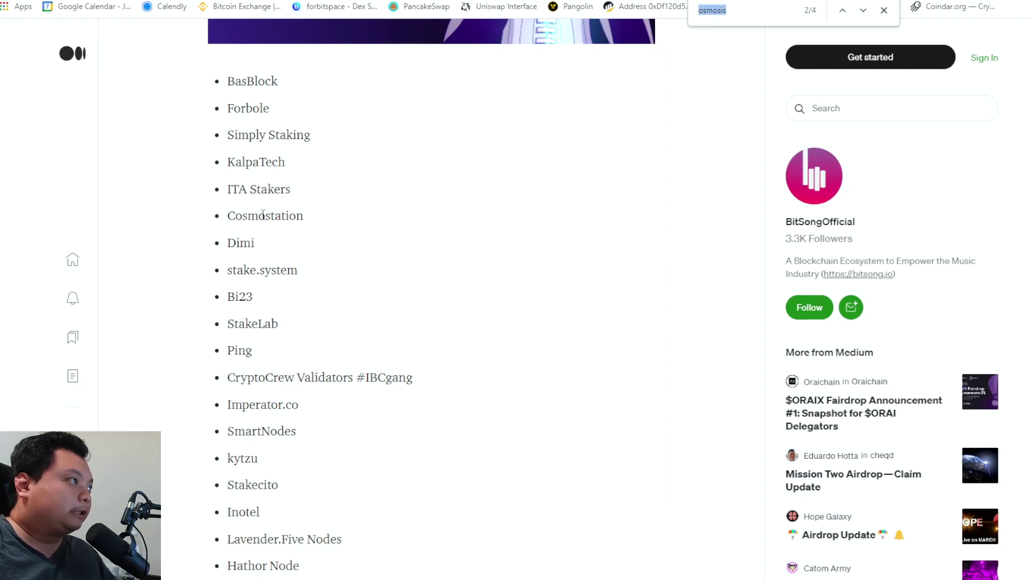
{"action": "left_click_drag", "start_coordinate": [256, 243], "coordinate": [259, 215]}
{"action": "key", "text": "ctrl+shift+Tab"}
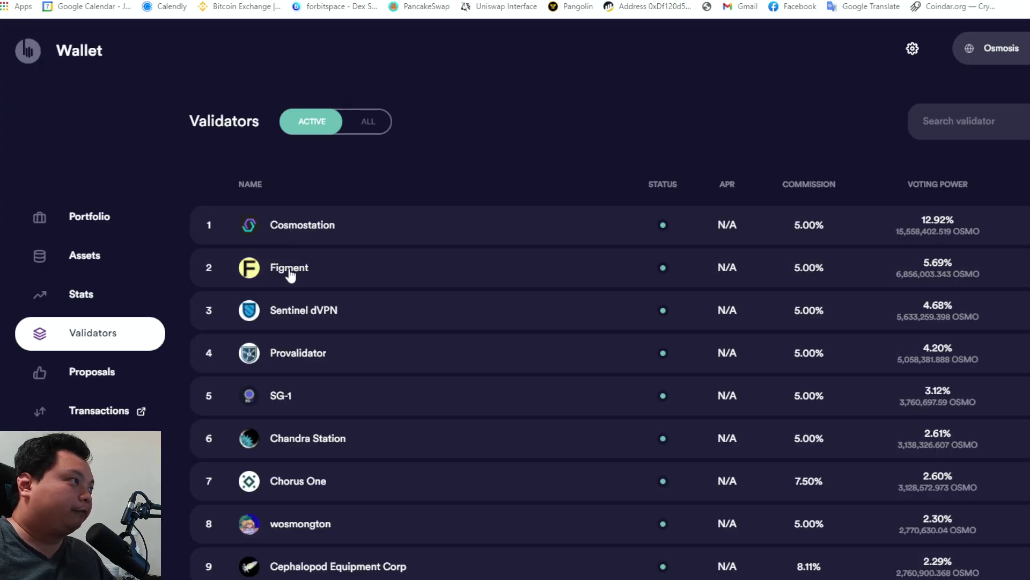
Step: Search the article for the validator "figment"
{"action": "key", "text": "ctrl+Tab"}
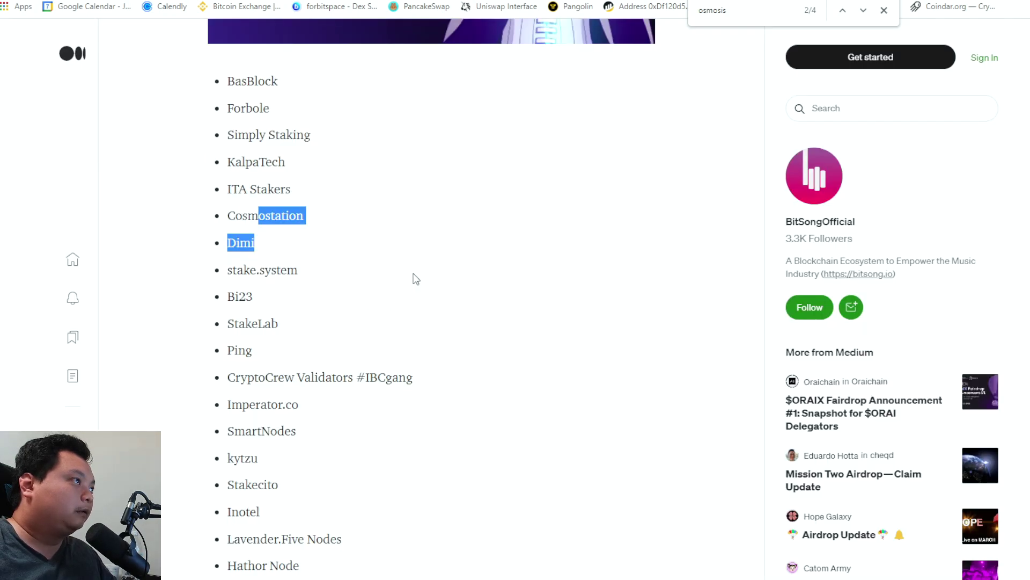
{"action": "double_click", "coordinate": [754, 10]}
{"action": "type", "text": "figment"}
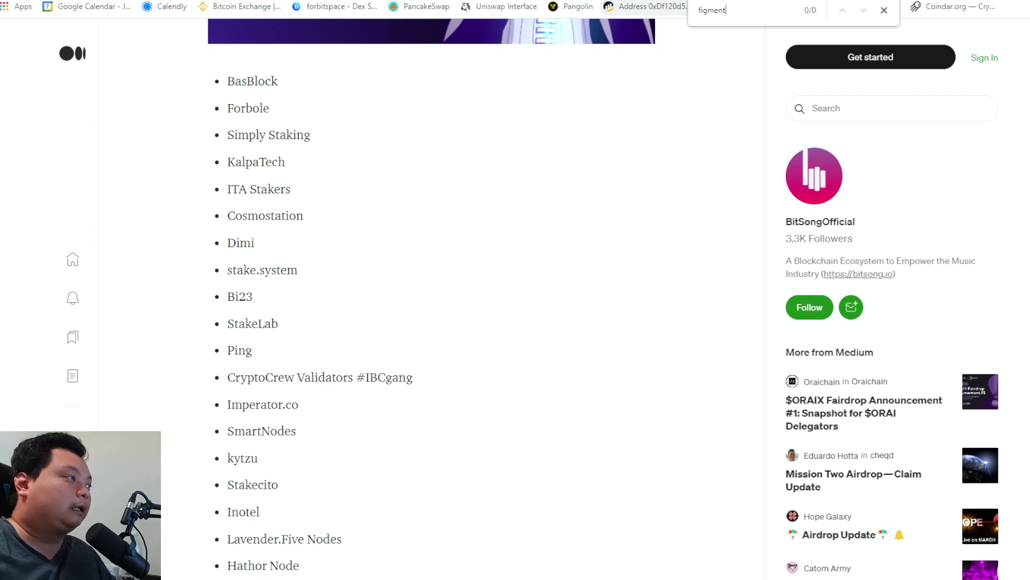
Step: Take the next validator in the wallet's list, Sentinel dVPN, and search the article for "sentin"
{"action": "key", "text": "ctrl+shift+Tab"}
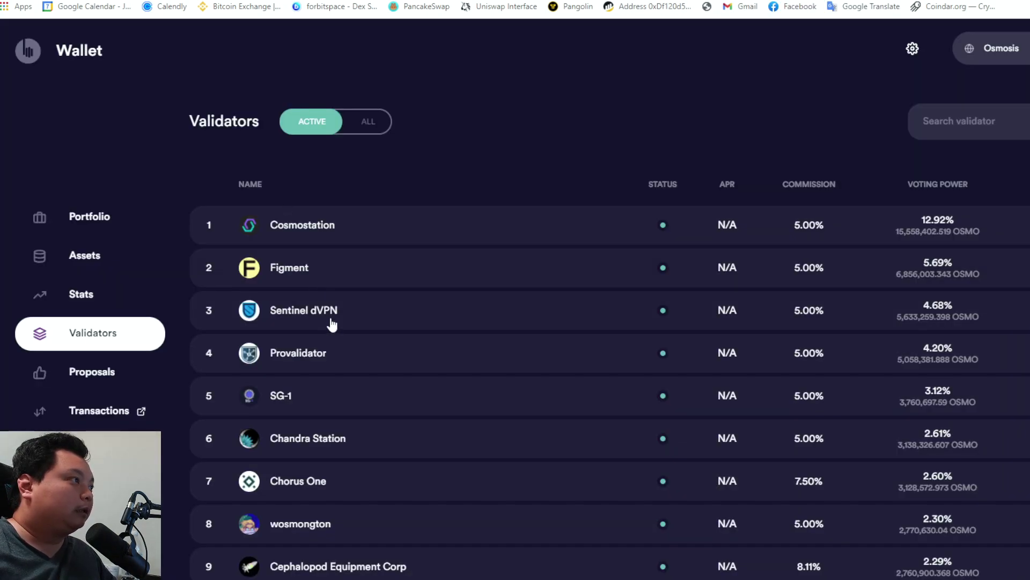
{"action": "key", "text": "ctrl+Tab"}
{"action": "type", "text": "nt"}
{"action": "double_click", "coordinate": [710, 10]}
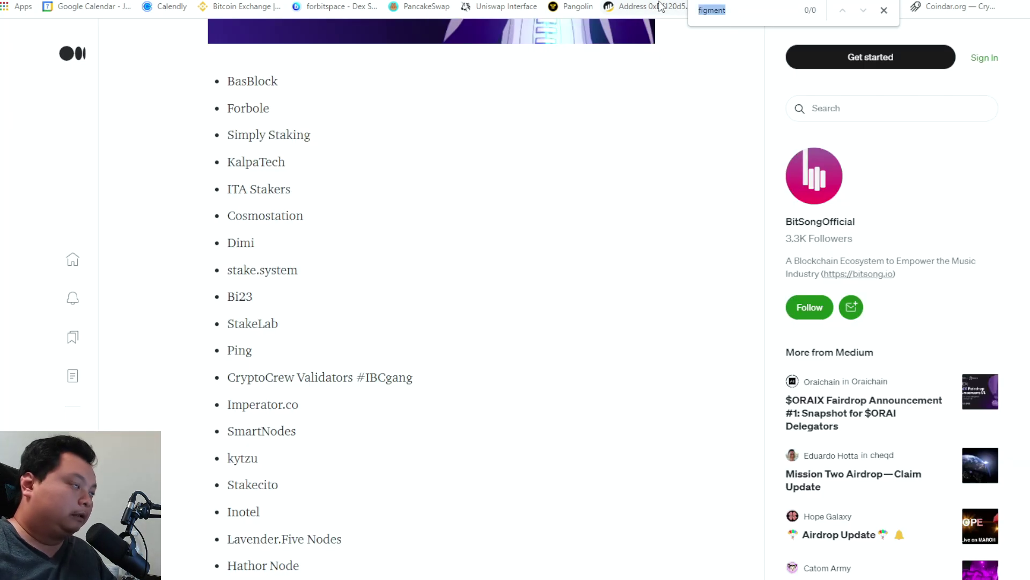
{"action": "type", "text": "sentin"}
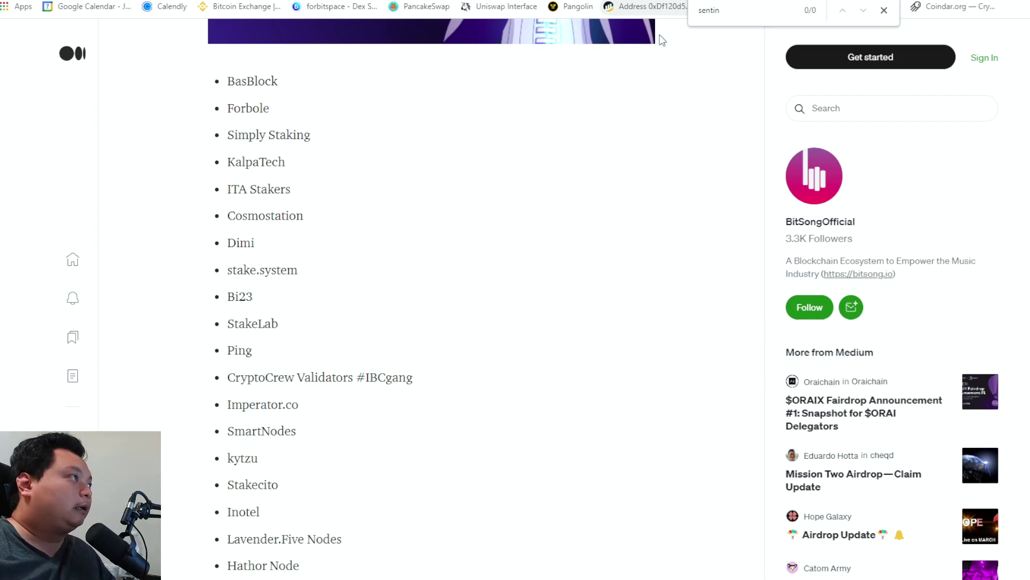
Step: Copy the validator name Forbole from the article and search for it in the BitSong wallet's validator list
{"action": "double_click", "coordinate": [265, 108]}
{"action": "key", "text": "ctrl+c"}
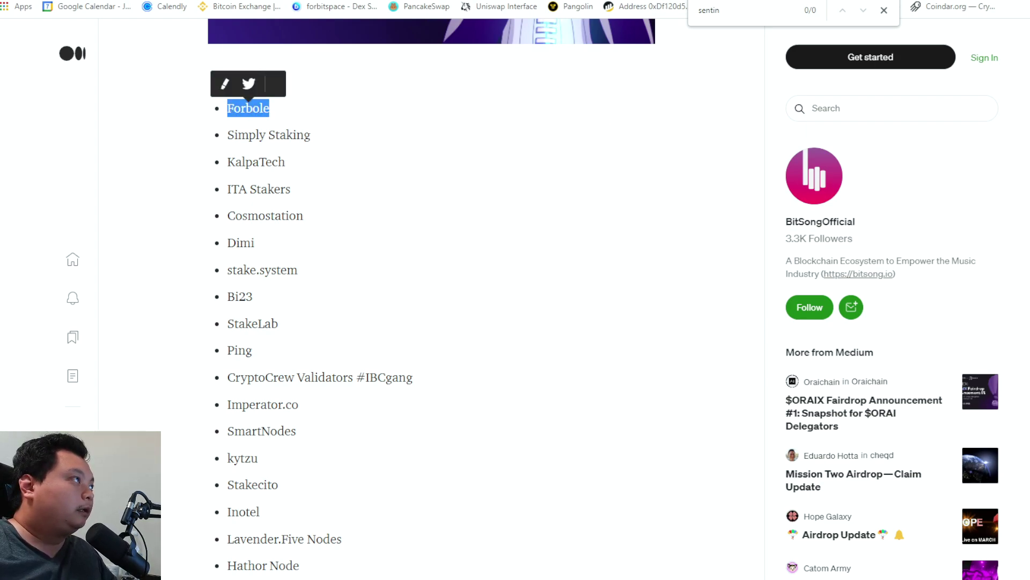
{"action": "key", "text": "ctrl+shift+Tab"}
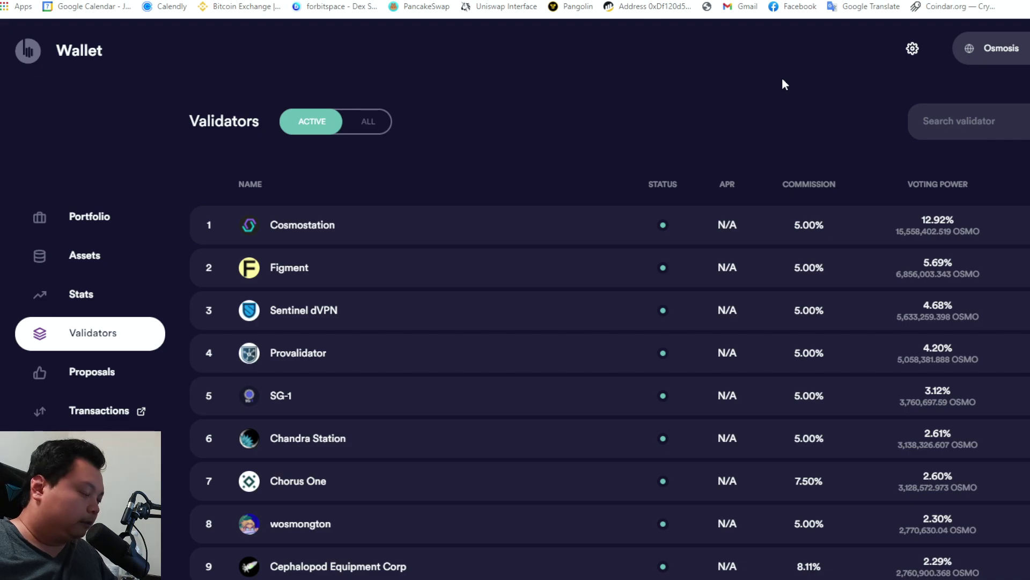
{"action": "key", "text": "ctrl+f"}
{"action": "key", "text": "ctrl+v"}
Step: Copy the validator name BouBouNode from the wallet's list, search for it in the article, and return the wallet to the validator list
{"action": "key", "text": "ctrl+Tab"}
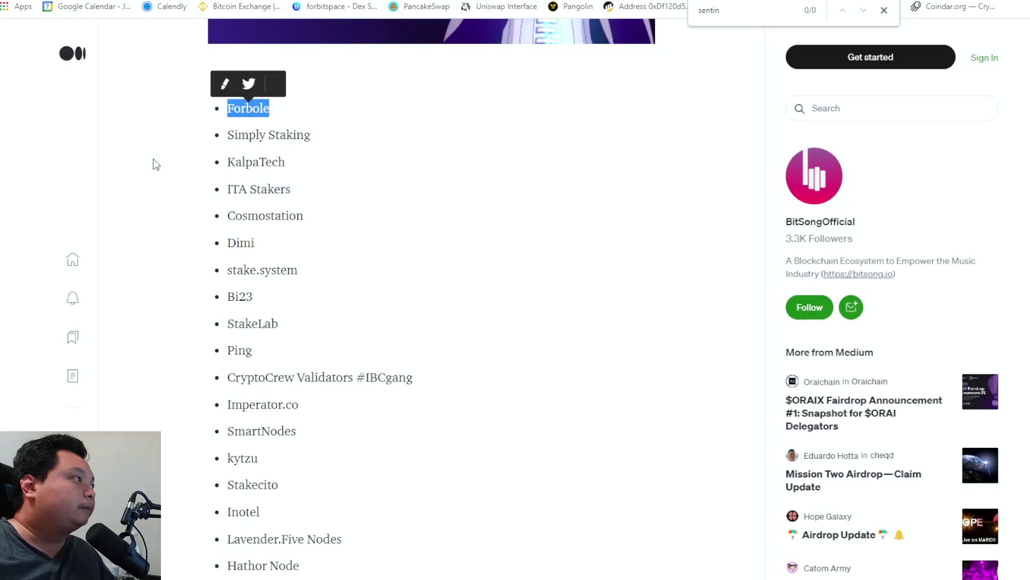
{"action": "left_click_drag", "start_coordinate": [309, 136], "coordinate": [241, 135]}
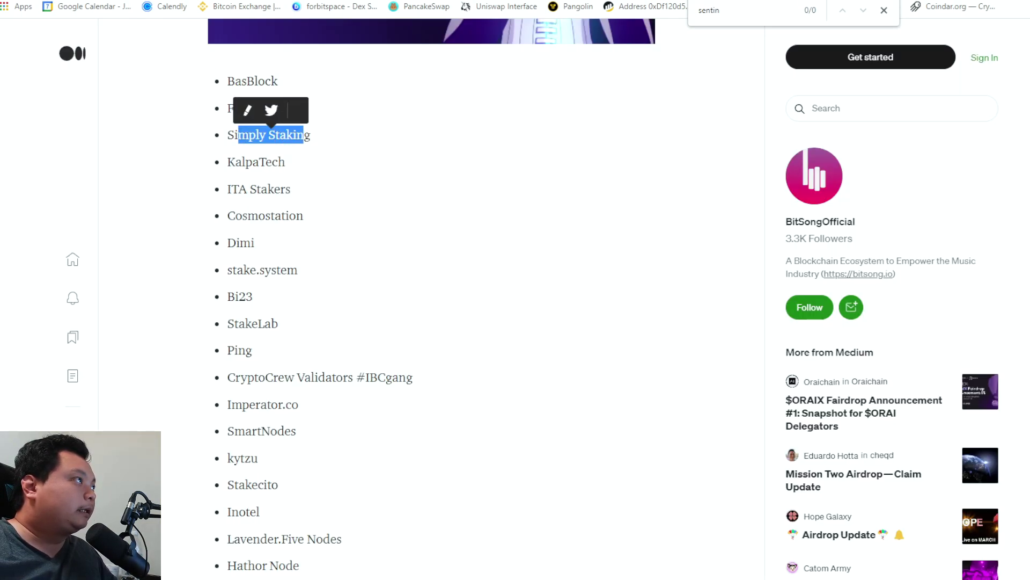
{"action": "key", "text": "ctrl+shift+Tab"}
{"action": "left_click_drag", "start_coordinate": [333, 396], "coordinate": [248, 395]}
{"action": "key", "text": "ctrl+c"}
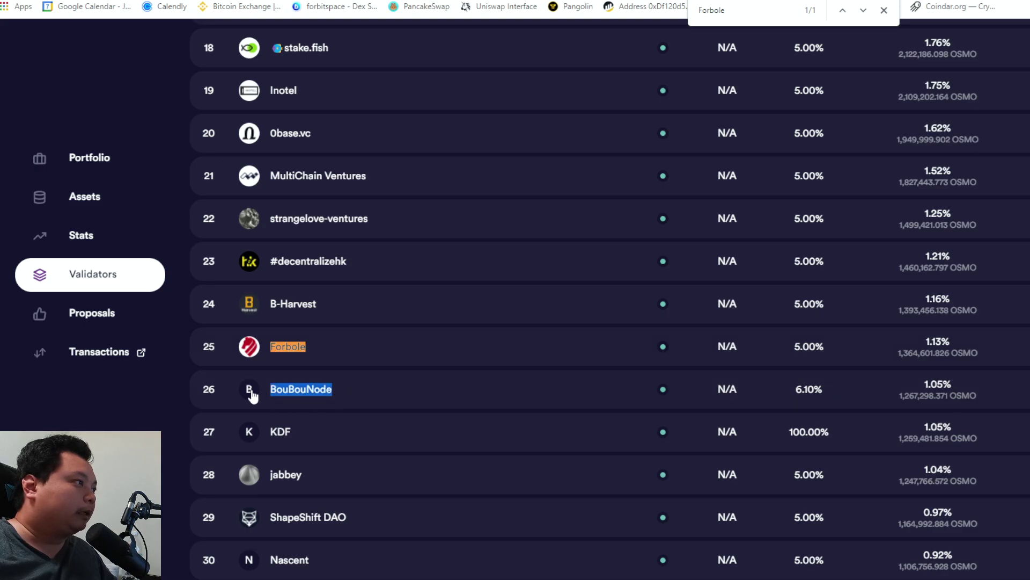
{"action": "key", "text": "ctrl+Tab"}
{"action": "key", "text": "ctrl+f"}
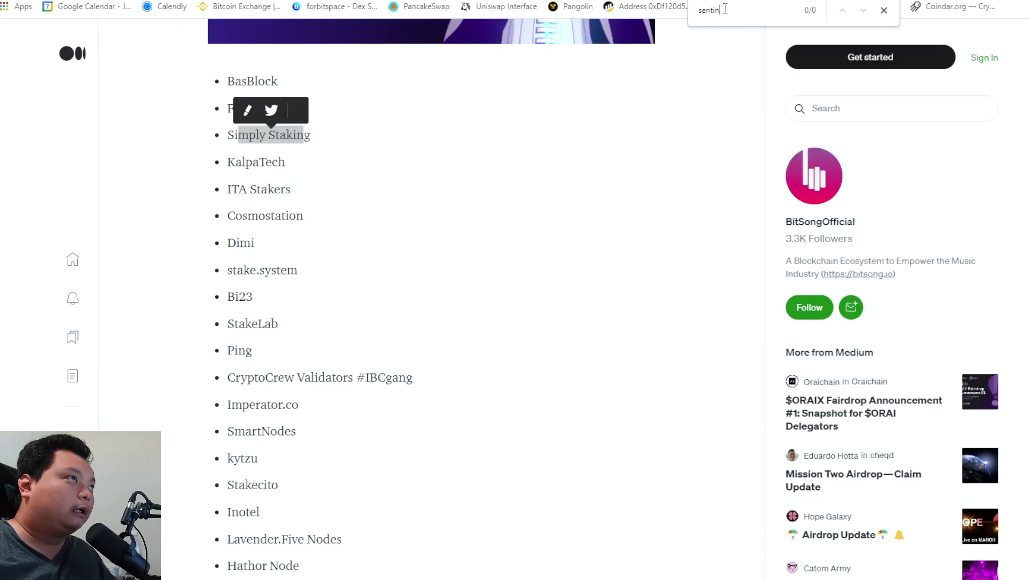
{"action": "key", "text": "ctrl+v"}
{"action": "key", "text": "ctrl+shift+Tab"}
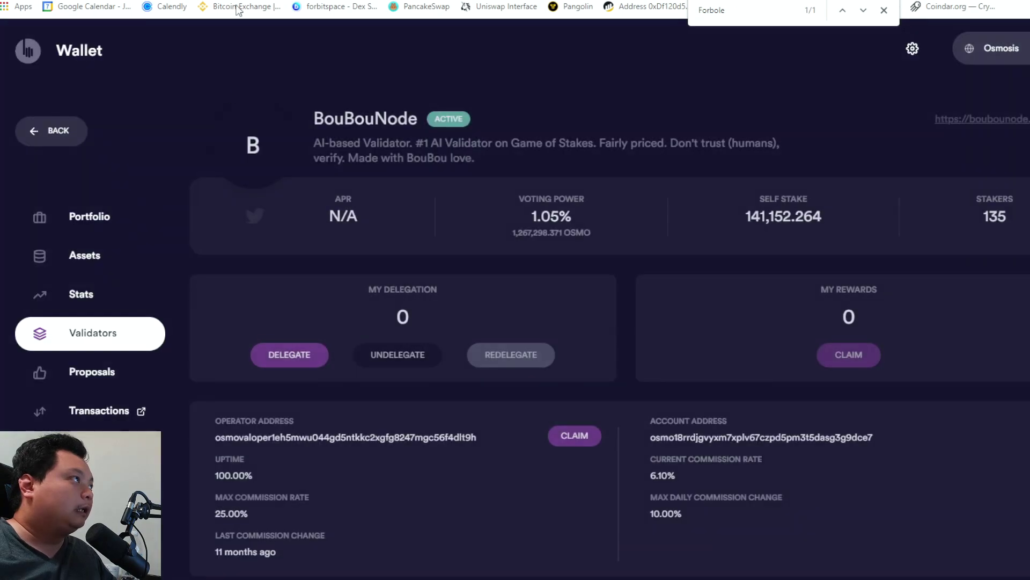
{"action": "key", "text": "alt+Left"}
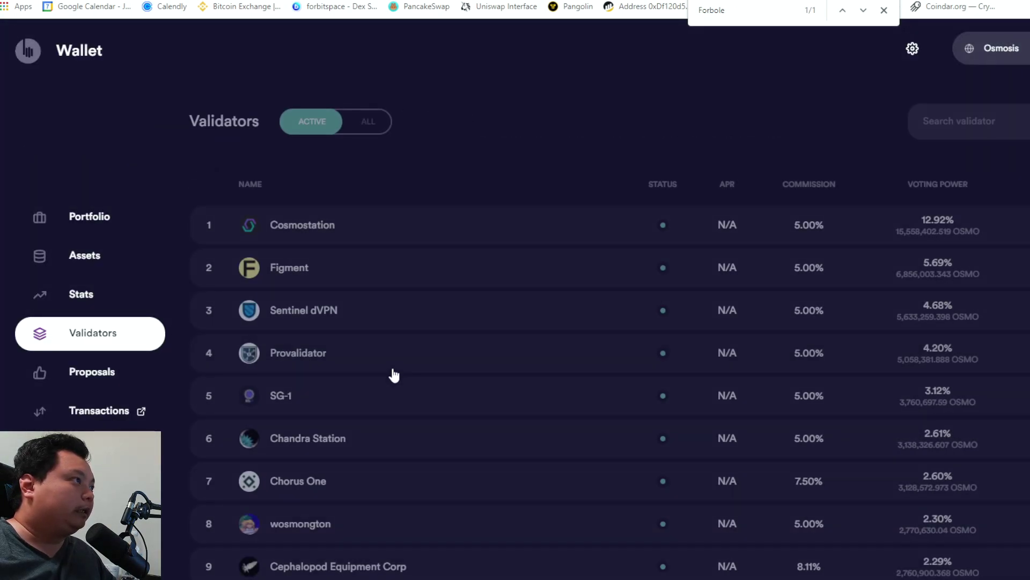
Step: Review the article's airdrop requirements and its eligible OSMO validators, highlighting Cosmostation and Forbole
{"action": "key", "text": "ctrl+Tab"}
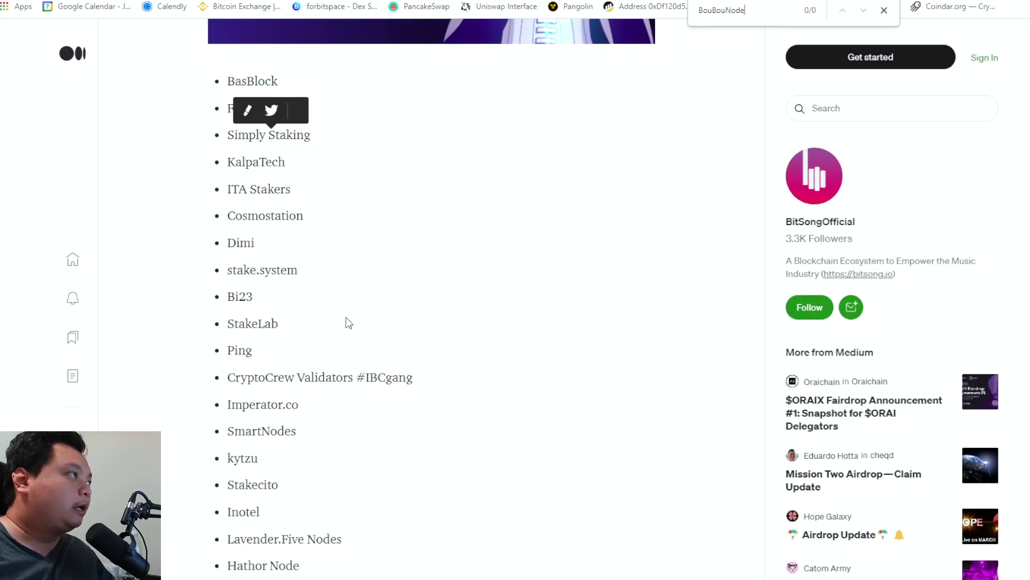
{"action": "scroll", "coordinate": [345, 322], "scroll_direction": "up", "scroll_amount": 10}
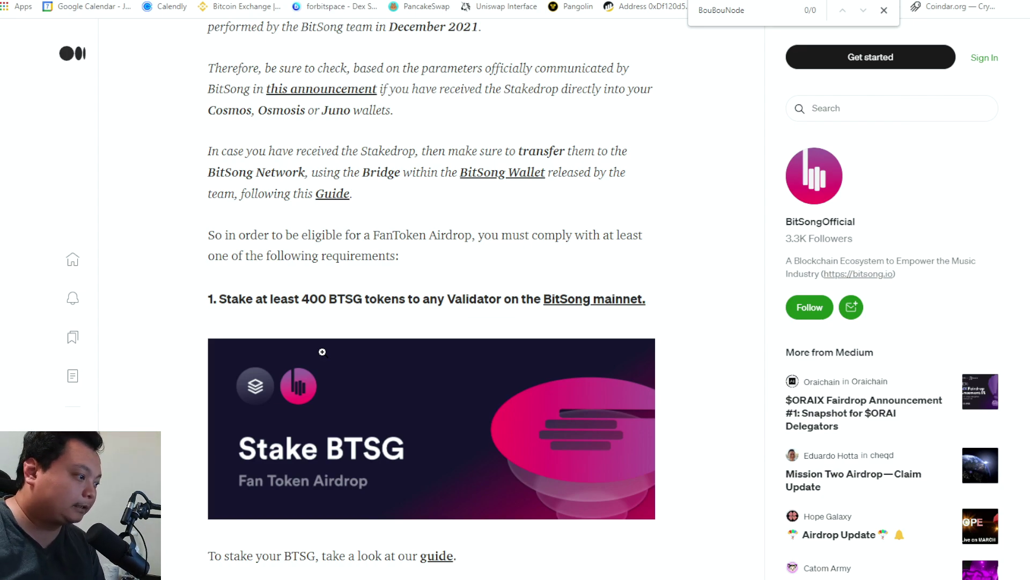
{"action": "scroll", "coordinate": [347, 298], "scroll_direction": "down", "scroll_amount": 3}
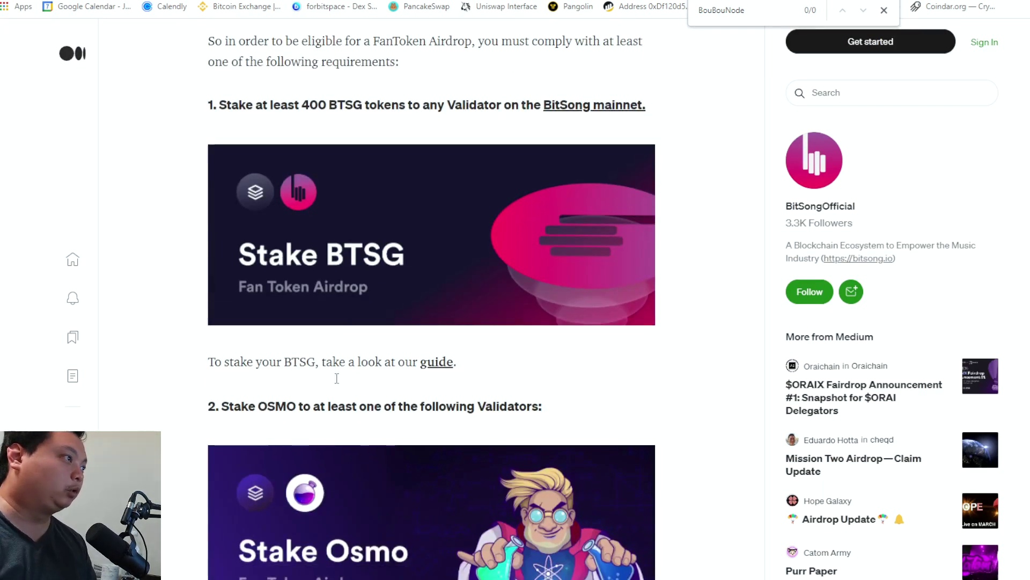
{"action": "scroll", "coordinate": [329, 411], "scroll_direction": "down", "scroll_amount": 5}
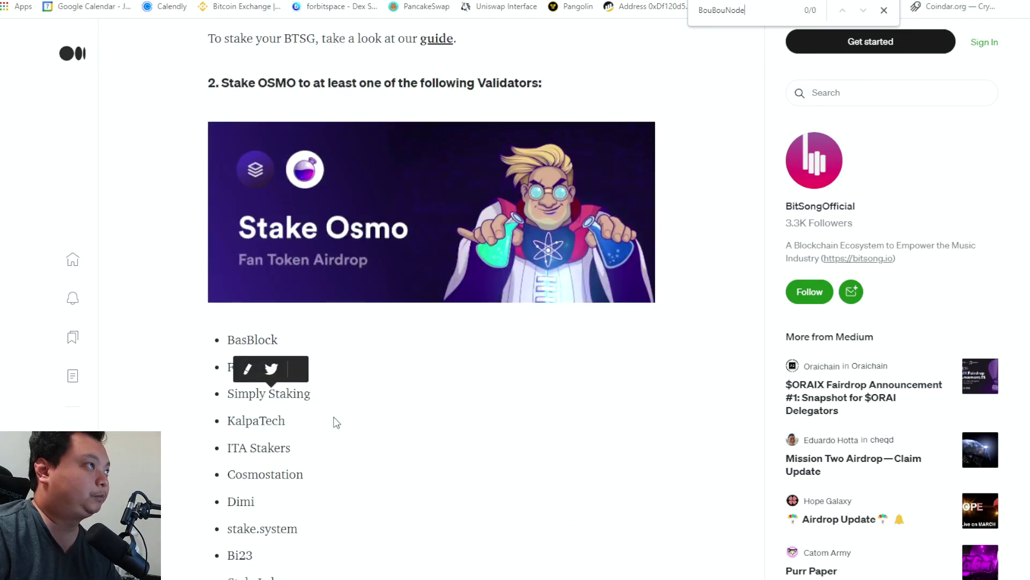
{"action": "scroll", "coordinate": [337, 423], "scroll_direction": "down", "scroll_amount": 6}
{"action": "scroll", "coordinate": [336, 422], "scroll_direction": "up", "scroll_amount": 4}
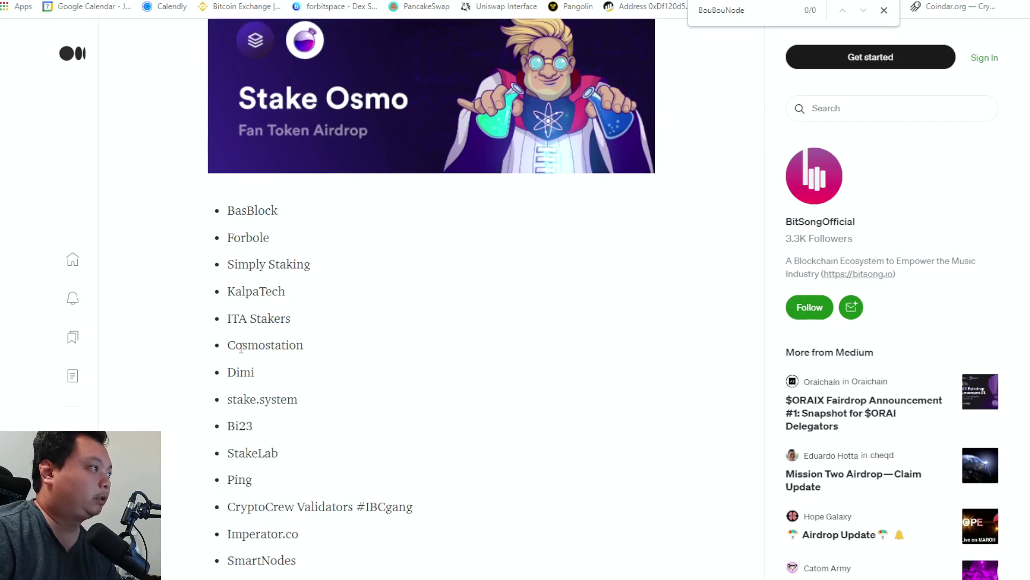
{"action": "left_click_drag", "start_coordinate": [233, 344], "coordinate": [336, 352]}
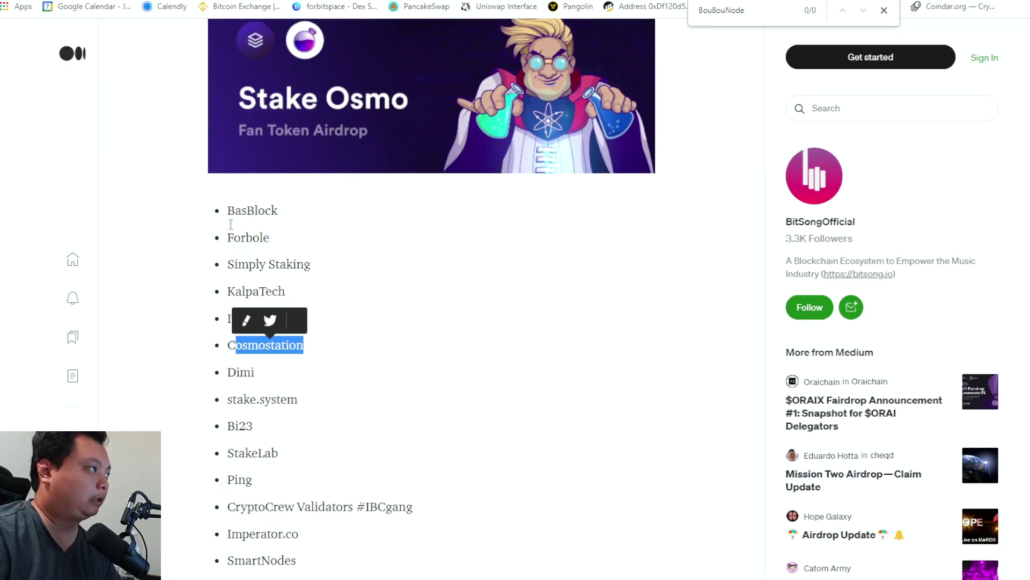
{"action": "left_click_drag", "start_coordinate": [228, 237], "coordinate": [279, 247]}
{"action": "scroll", "coordinate": [329, 413], "scroll_direction": "down", "scroll_amount": 2}
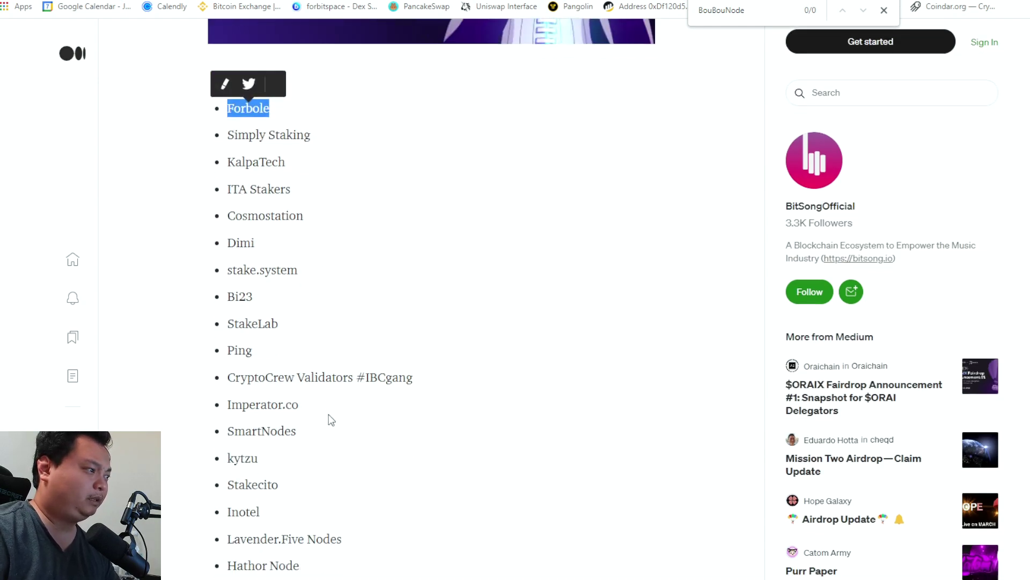
Step: Start a delegation to Cosmostation in the BitSong wallet and set the amount to 3.5 OSMO
{"action": "key", "text": "ctrl+Tab"}
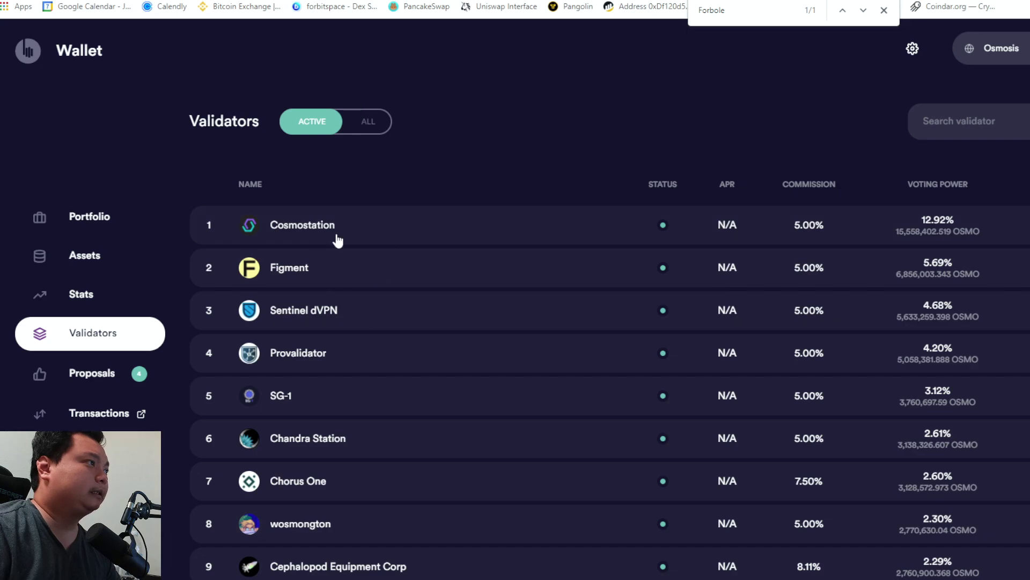
{"action": "left_click_drag", "start_coordinate": [349, 234], "coordinate": [252, 225]}
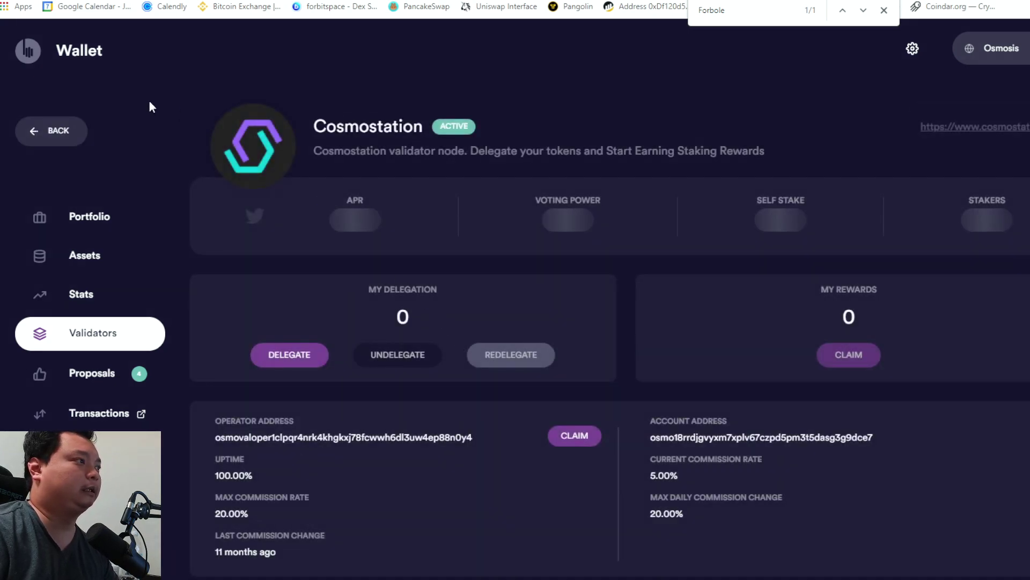
{"action": "left_click", "coordinate": [283, 356]}
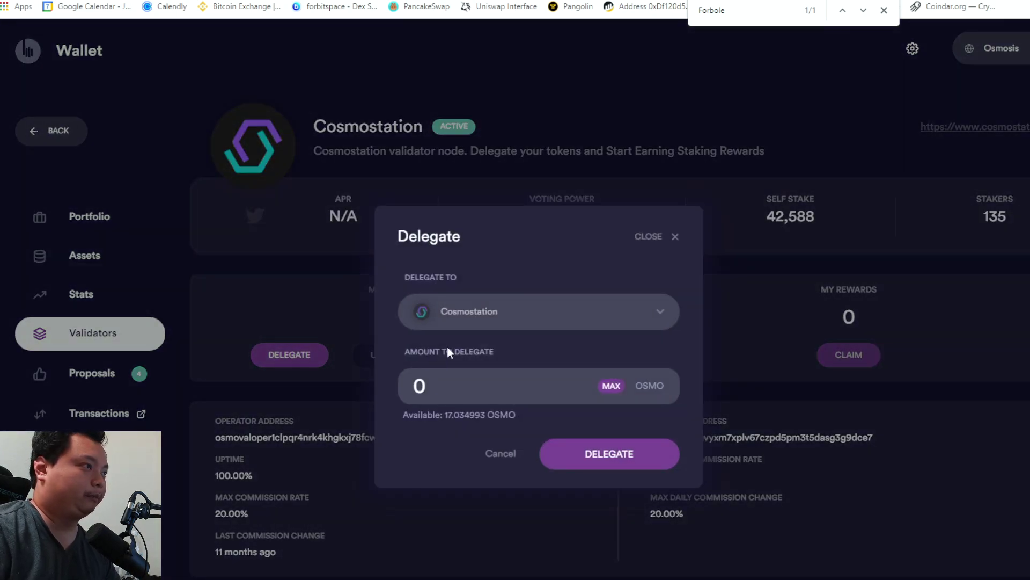
{"action": "left_click", "coordinate": [613, 389]}
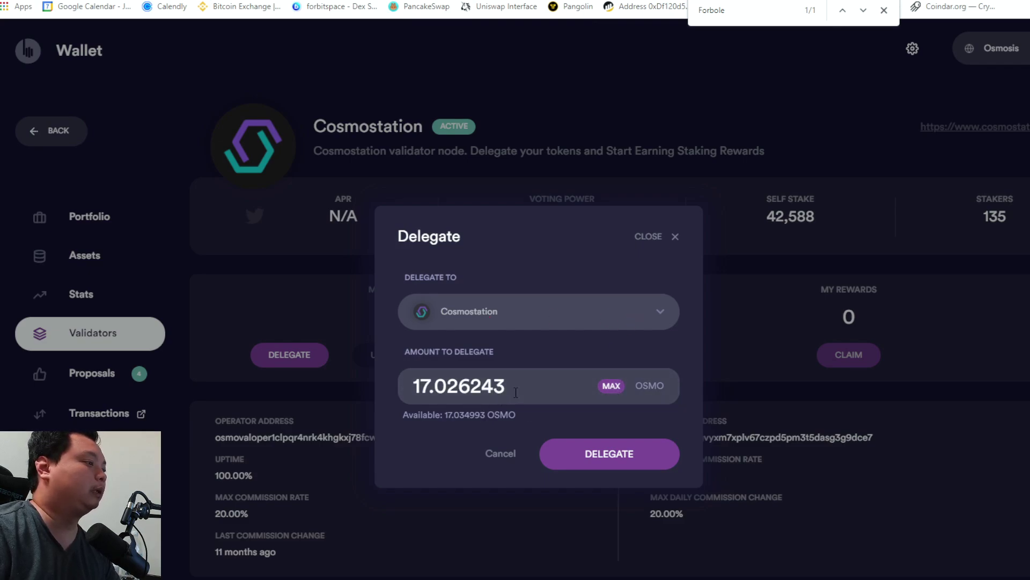
{"action": "left_click_drag", "start_coordinate": [518, 390], "coordinate": [418, 390]}
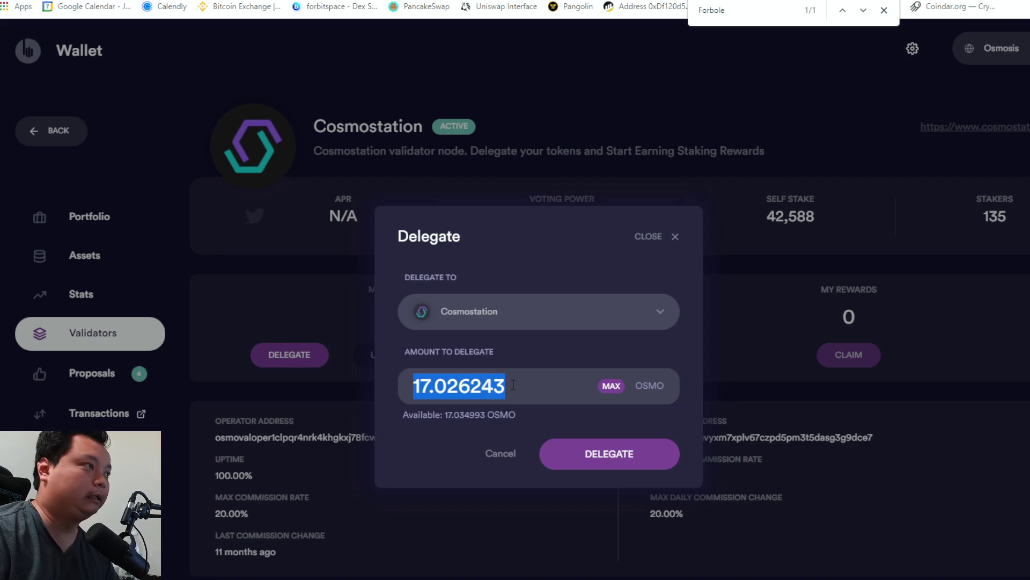
{"action": "type", "text": "3"}
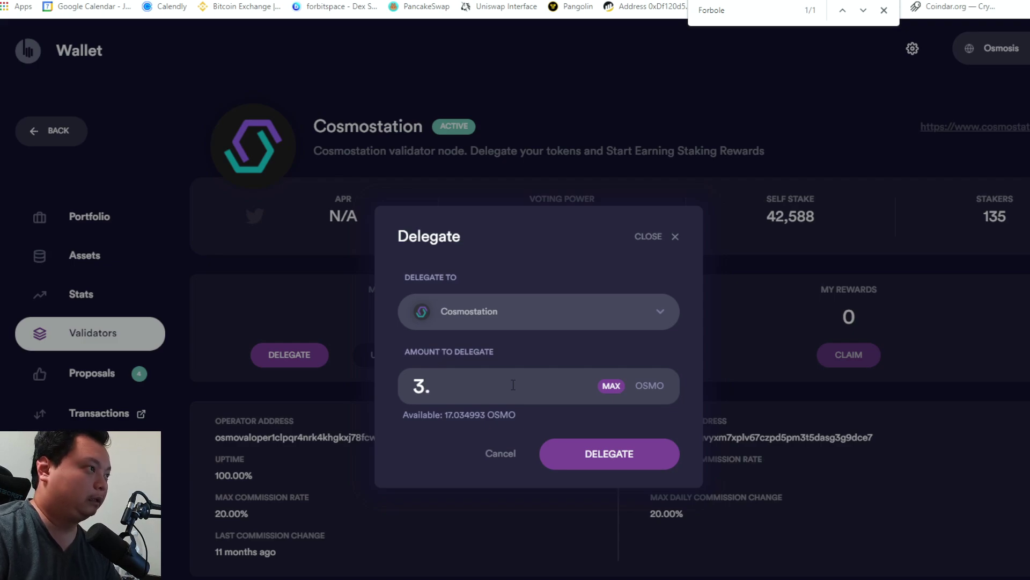
{"action": "type", "text": ".5"}
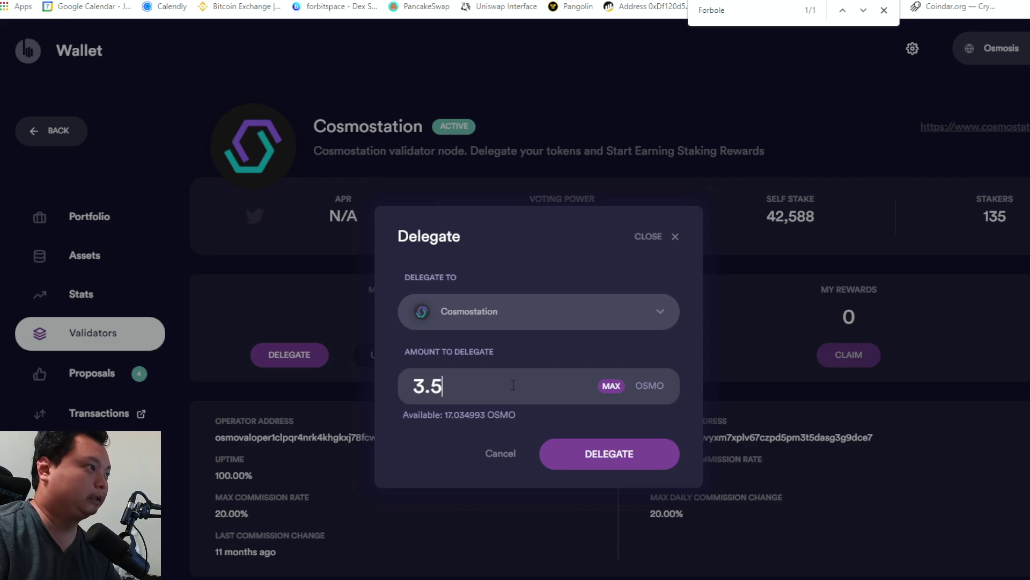
Step: Submit the Cosmostation delegation, approve the transaction with the Average fee, and close the confirmation dialog
{"action": "left_click", "coordinate": [595, 457]}
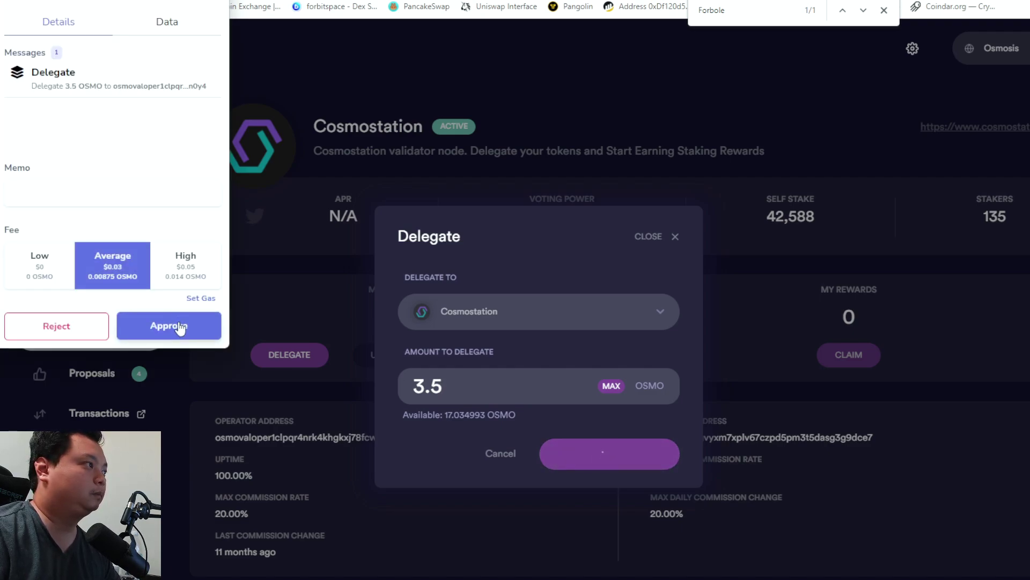
{"action": "left_click", "coordinate": [179, 324]}
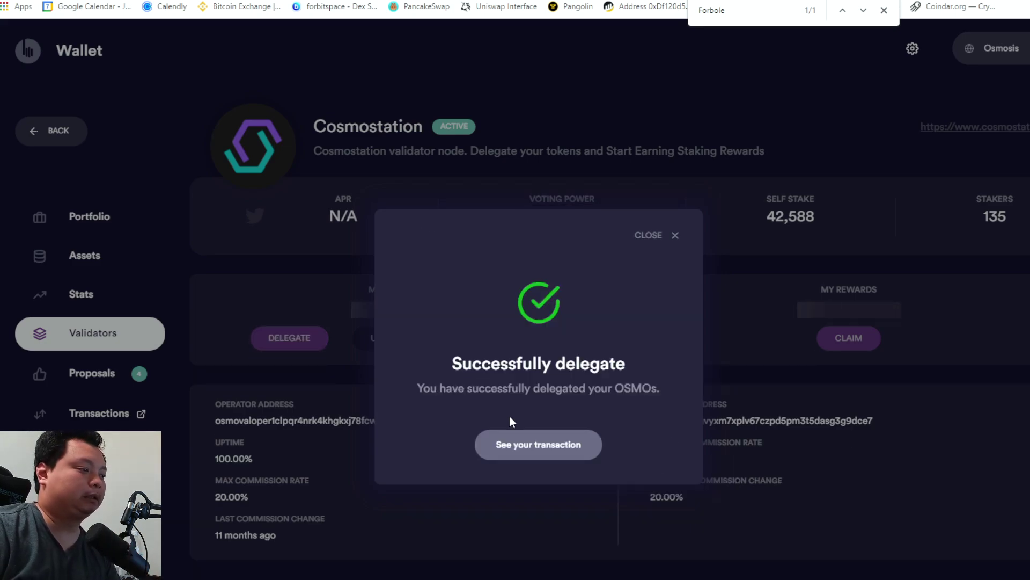
{"action": "left_click", "coordinate": [640, 236]}
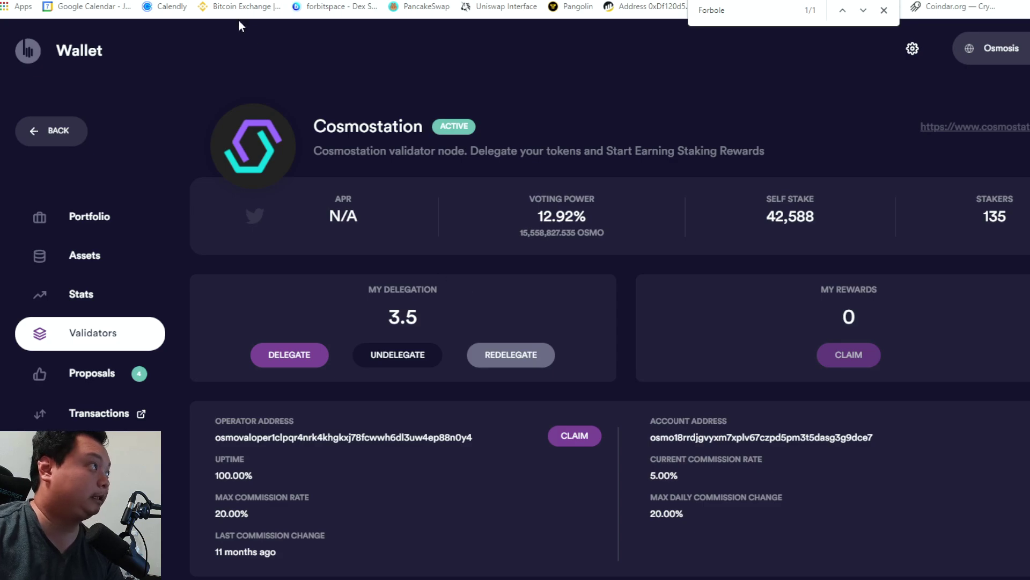
Step: Revisit the article's OSMO staking requirement and highlight the requirement to stake BTSG on the BitSong mainnet
{"action": "key", "text": "ctrl+Tab"}
{"action": "scroll", "coordinate": [211, 411], "scroll_direction": "up", "scroll_amount": 10}
{"action": "type", "text": "BouBouNode"}
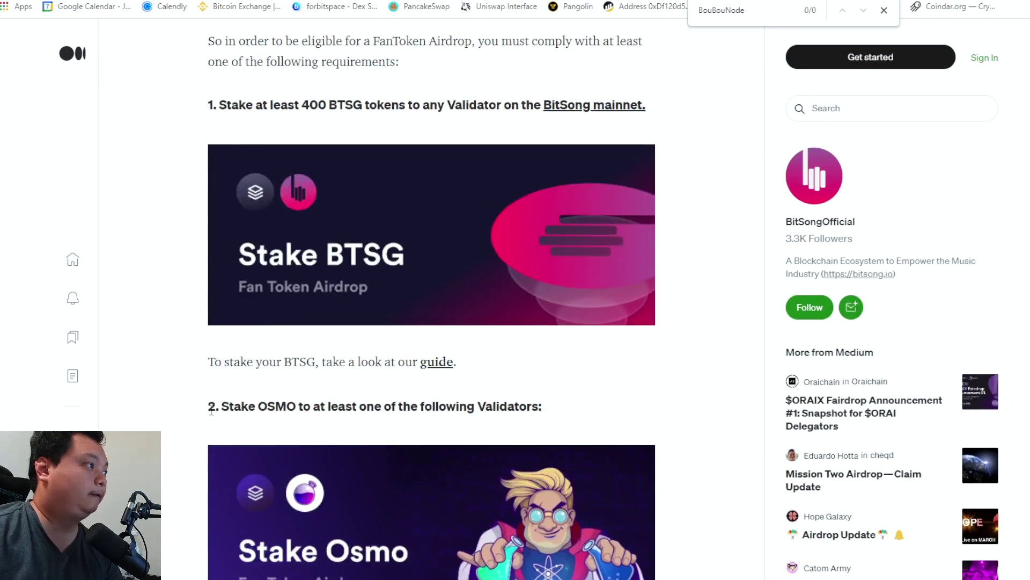
{"action": "left_click_drag", "start_coordinate": [209, 406], "coordinate": [313, 406]}
{"action": "scroll", "coordinate": [258, 419], "scroll_direction": "up", "scroll_amount": 6}
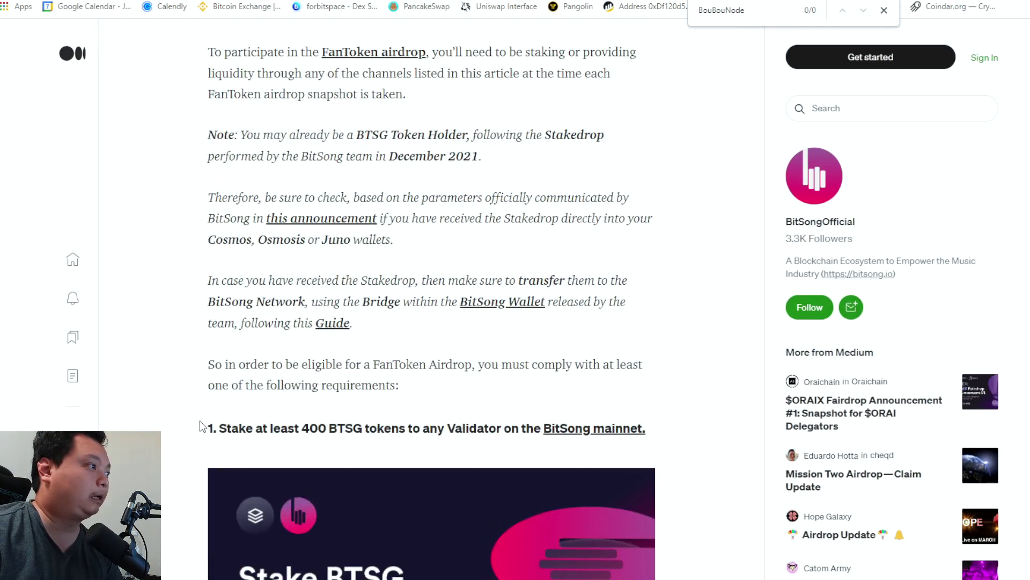
{"action": "left_click_drag", "start_coordinate": [207, 428], "coordinate": [389, 442]}
{"action": "scroll", "coordinate": [390, 408], "scroll_direction": "down", "scroll_amount": 1}
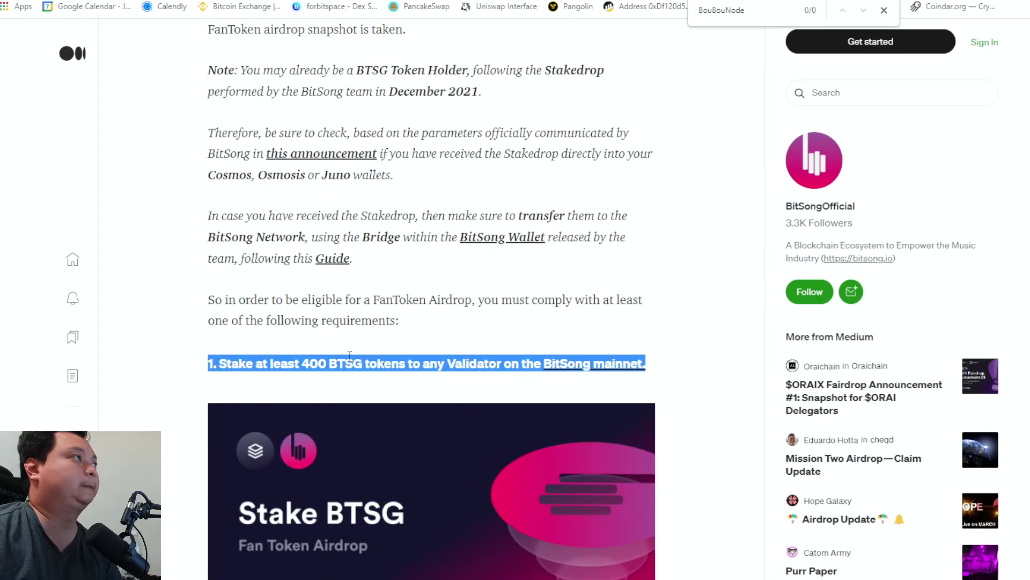
Step: Reread the article's participation rules and highlight the minimum stake of 400 BTSG
{"action": "scroll", "coordinate": [387, 327], "scroll_direction": "up", "scroll_amount": 4}
{"action": "type", "text": "notional"}
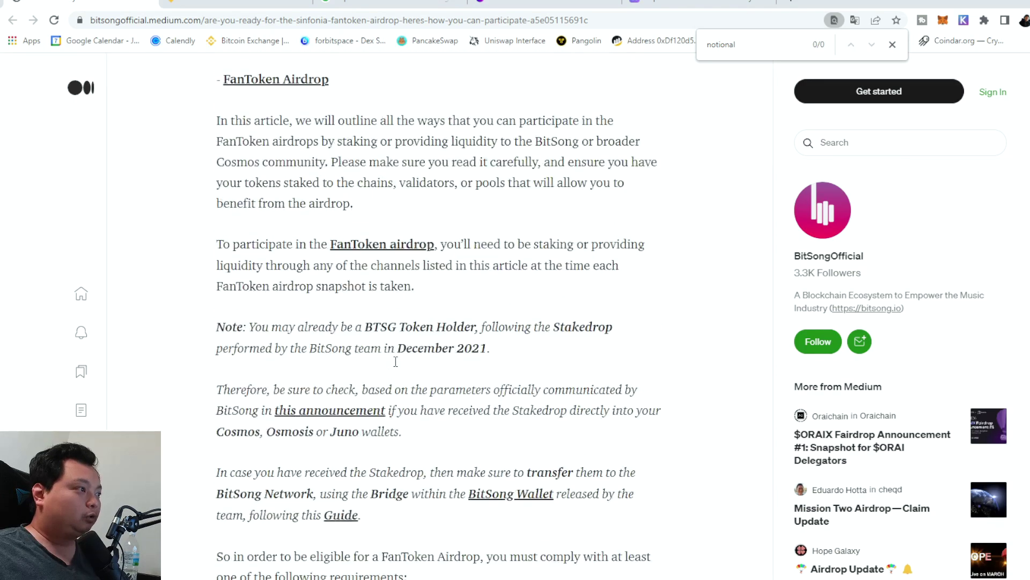
{"action": "scroll", "coordinate": [395, 369], "scroll_direction": "down", "scroll_amount": 3}
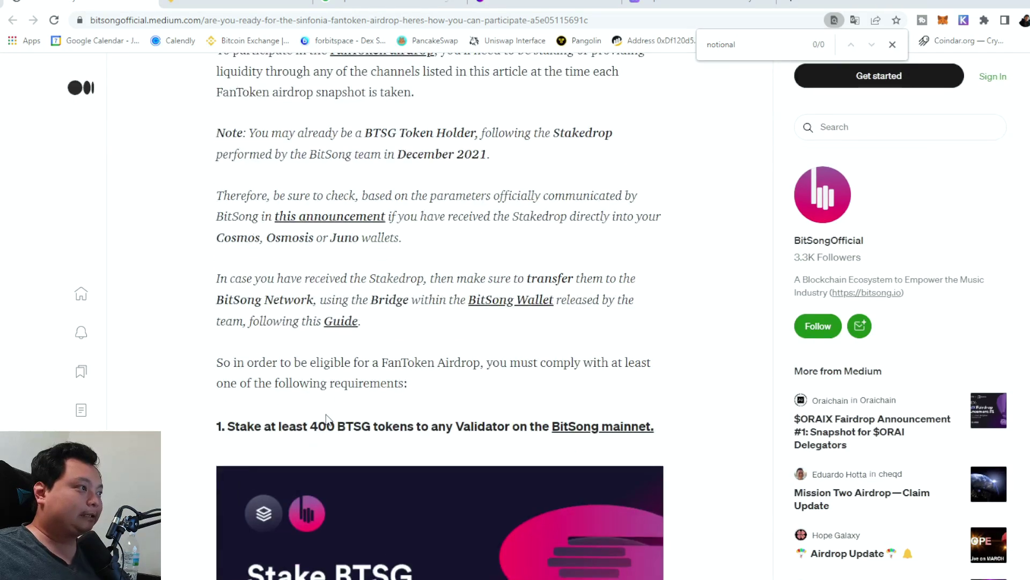
{"action": "left_click_drag", "start_coordinate": [309, 427], "coordinate": [376, 431]}
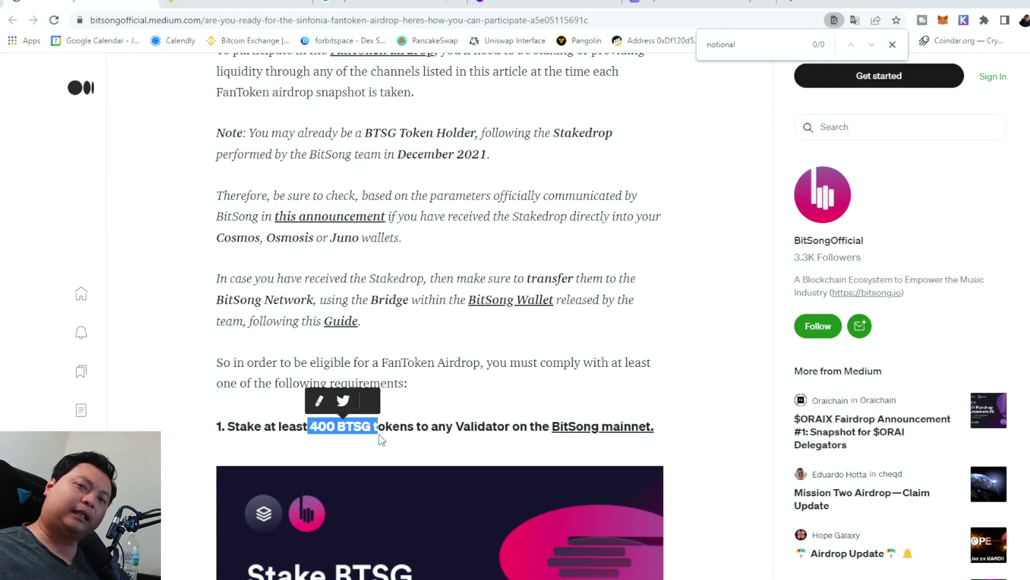
{"action": "left_click", "coordinate": [429, 418]}
{"action": "scroll", "coordinate": [429, 419], "scroll_direction": "down", "scroll_amount": 4}
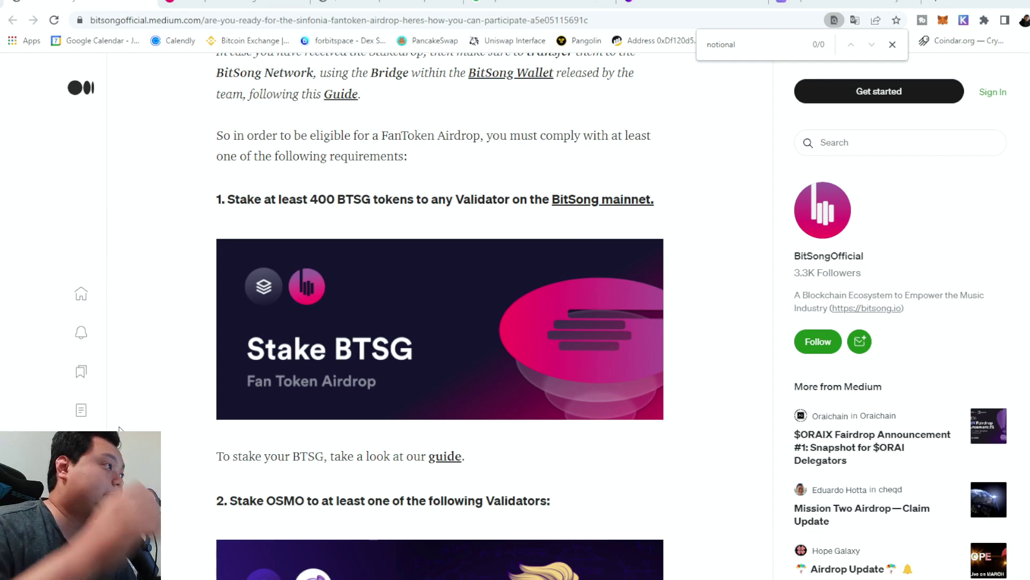
Step: Switch to the Osmosis trade page and close the open token picker for the asset being swapped from
{"action": "left_click", "coordinate": [248, 3]}
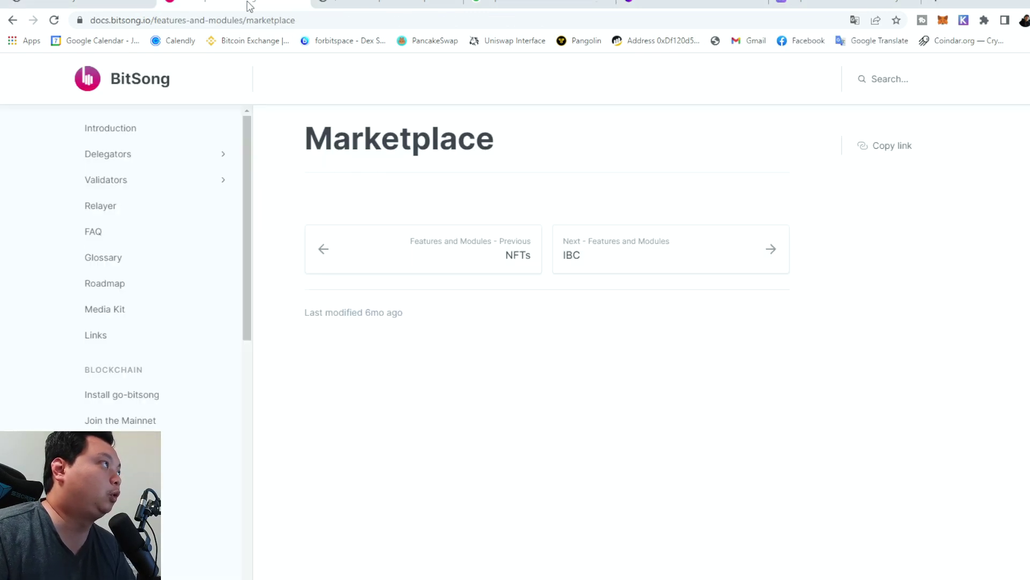
{"action": "left_click", "coordinate": [322, 3]}
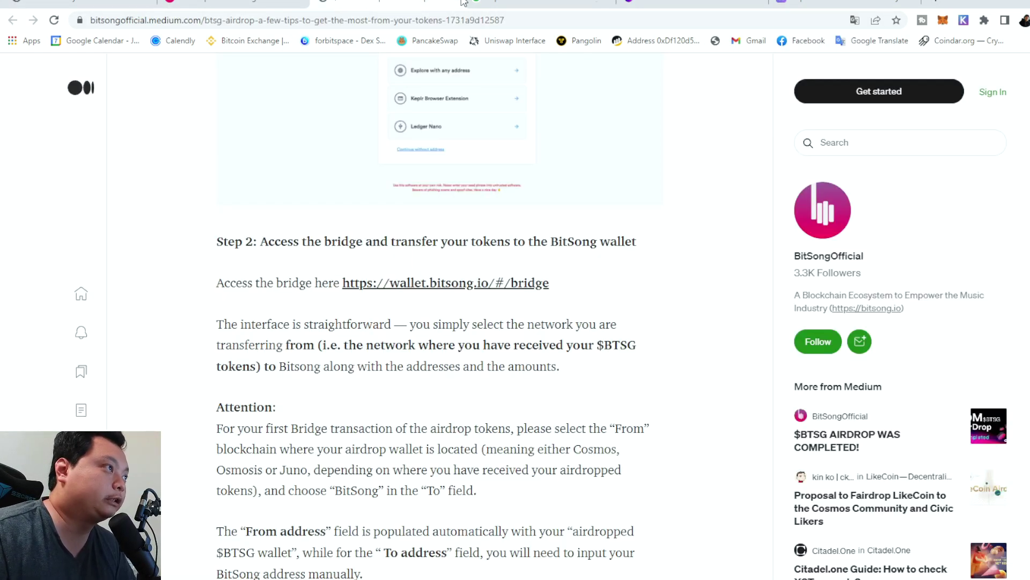
{"action": "left_click", "coordinate": [676, 3]}
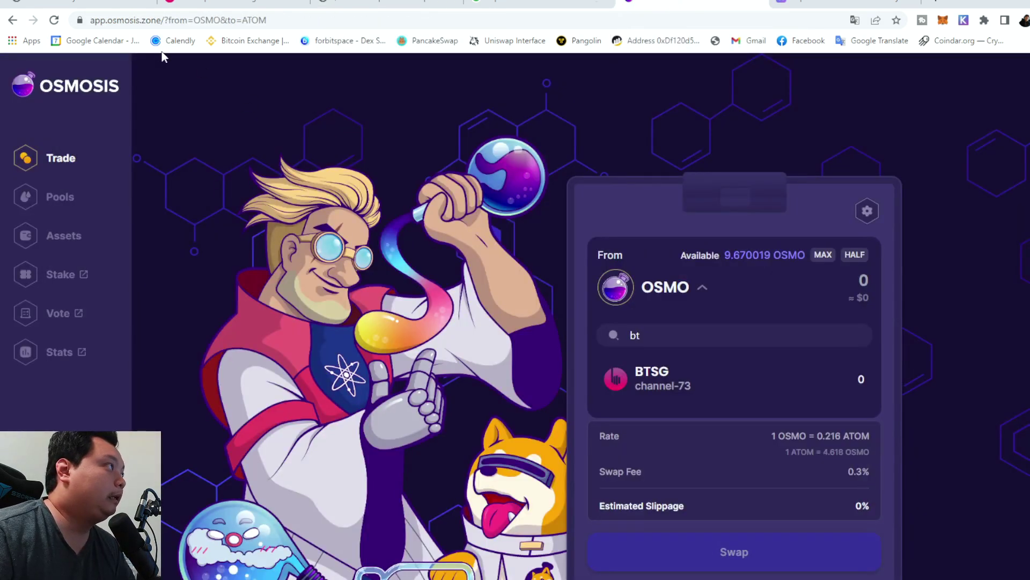
{"action": "left_click", "coordinate": [132, 20]}
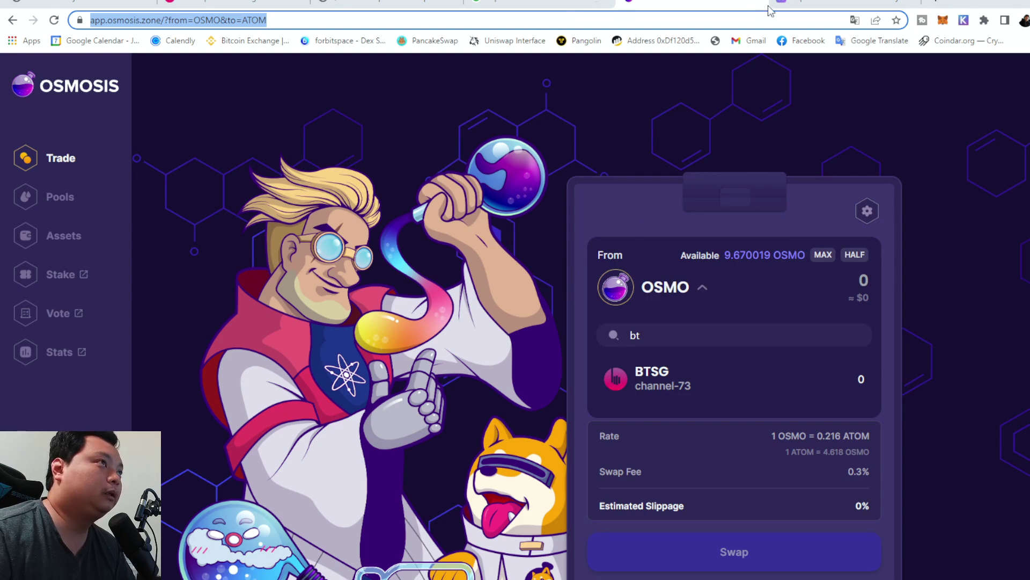
{"action": "left_click", "coordinate": [681, 289]}
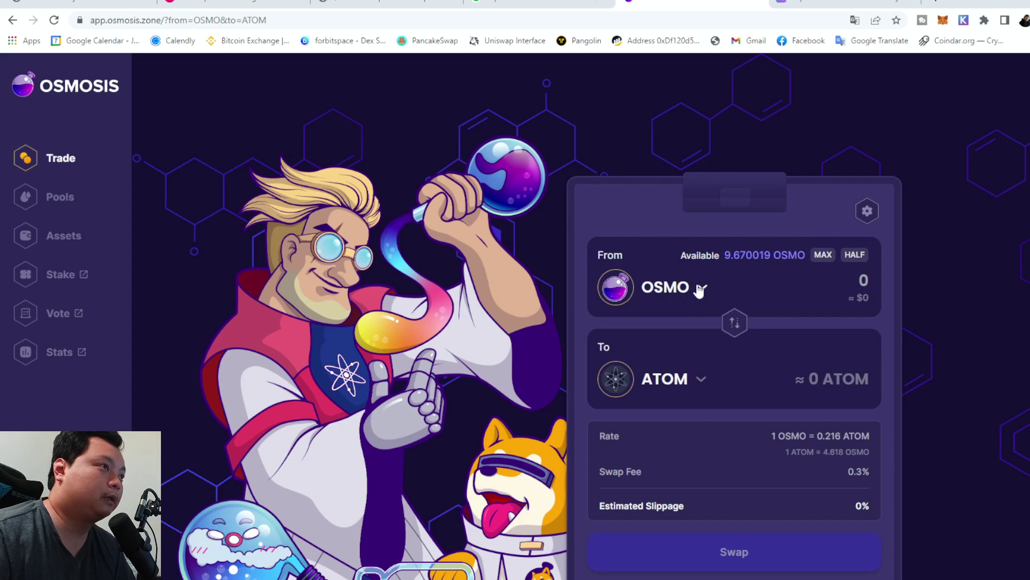
Step: Deposit 4 ATOM from Cosmos Hub into Osmosis through an IBC transfer and approve the transaction
{"action": "left_click", "coordinate": [680, 293]}
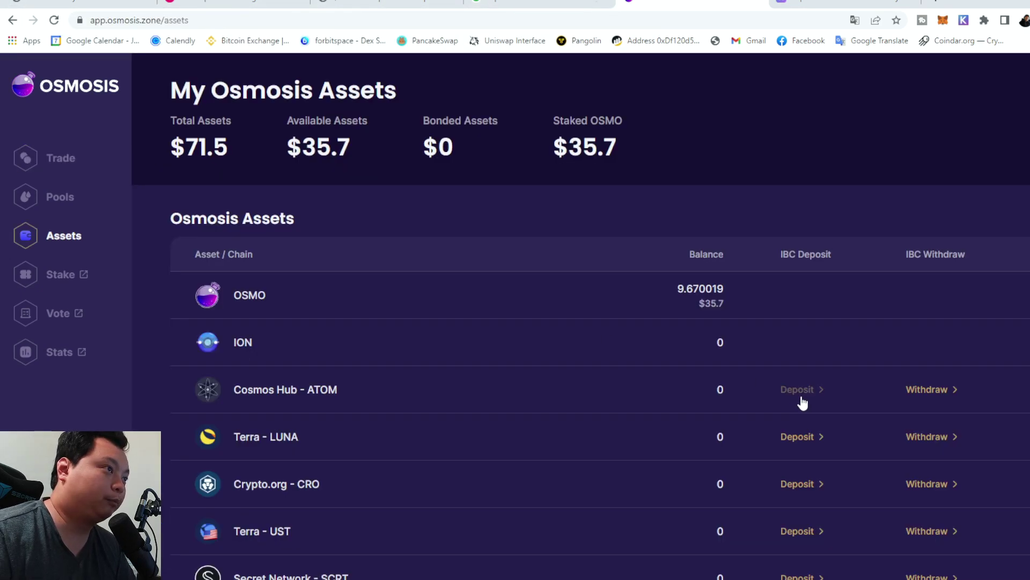
{"action": "left_click", "coordinate": [797, 390]}
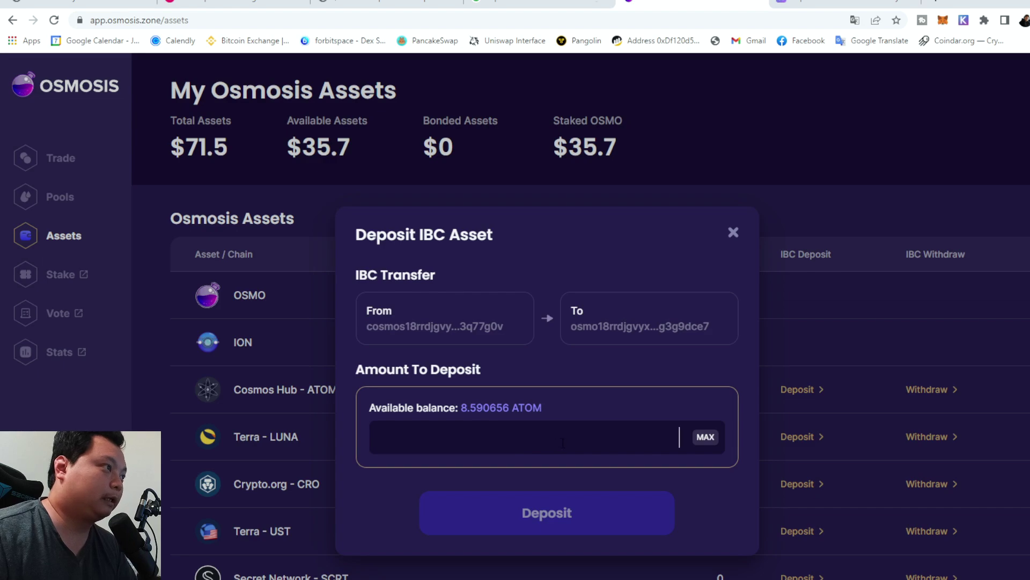
{"action": "type", "text": "4"}
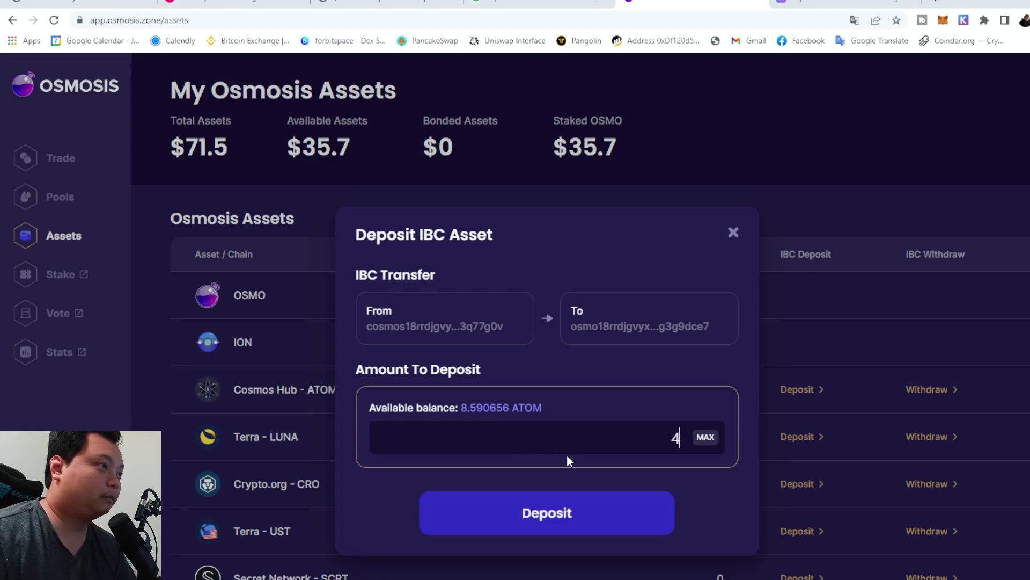
{"action": "left_click", "coordinate": [597, 506]}
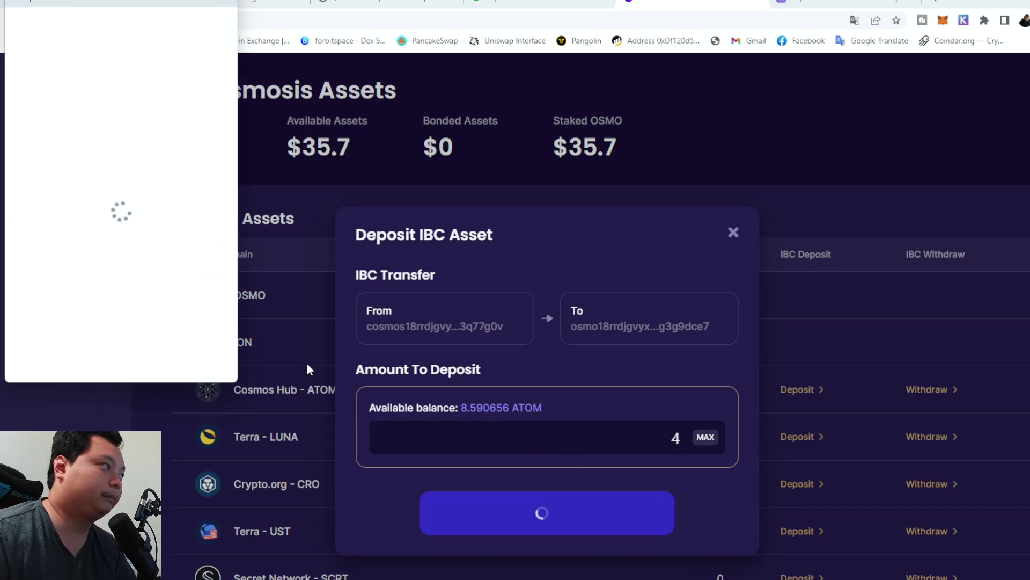
{"action": "left_click", "coordinate": [196, 357]}
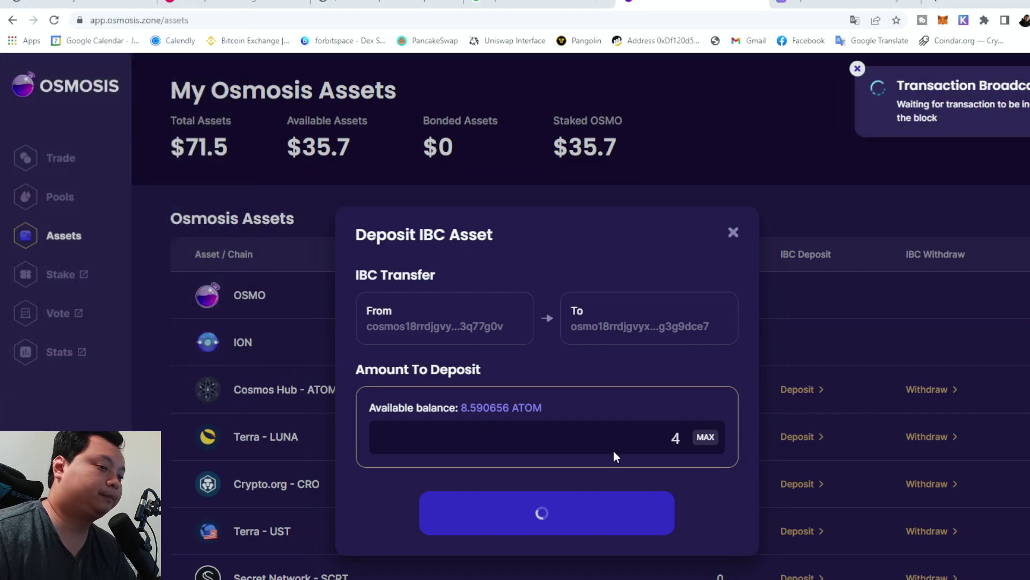
Step: Check the Cosmos Hub account's available and staked ATOM in the Keplr wallet extension
{"action": "left_click", "coordinate": [964, 20]}
{"action": "scroll", "coordinate": [823, 356], "scroll_direction": "down", "scroll_amount": 1}
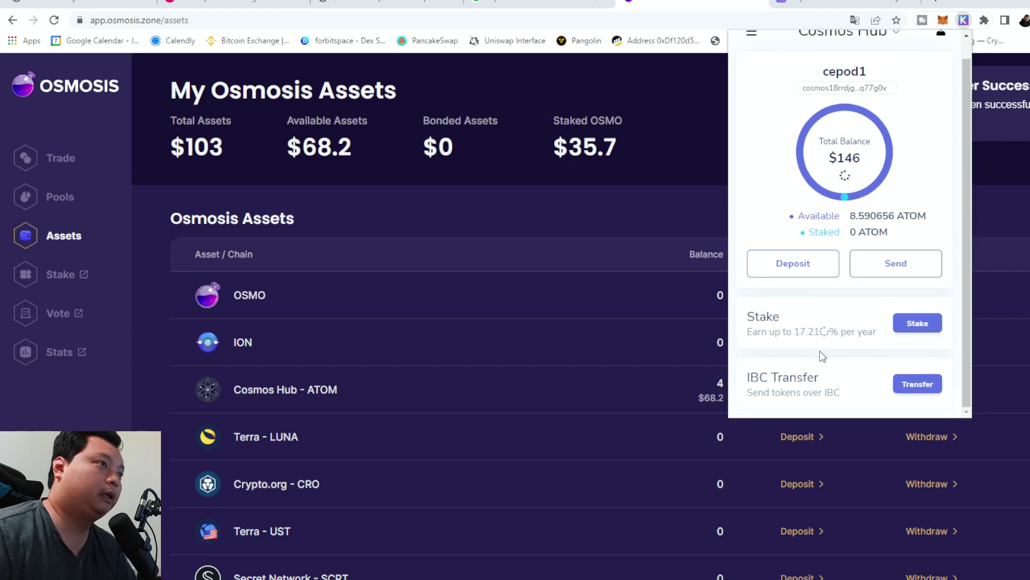
{"action": "scroll", "coordinate": [808, 321], "scroll_direction": "up", "scroll_amount": 1}
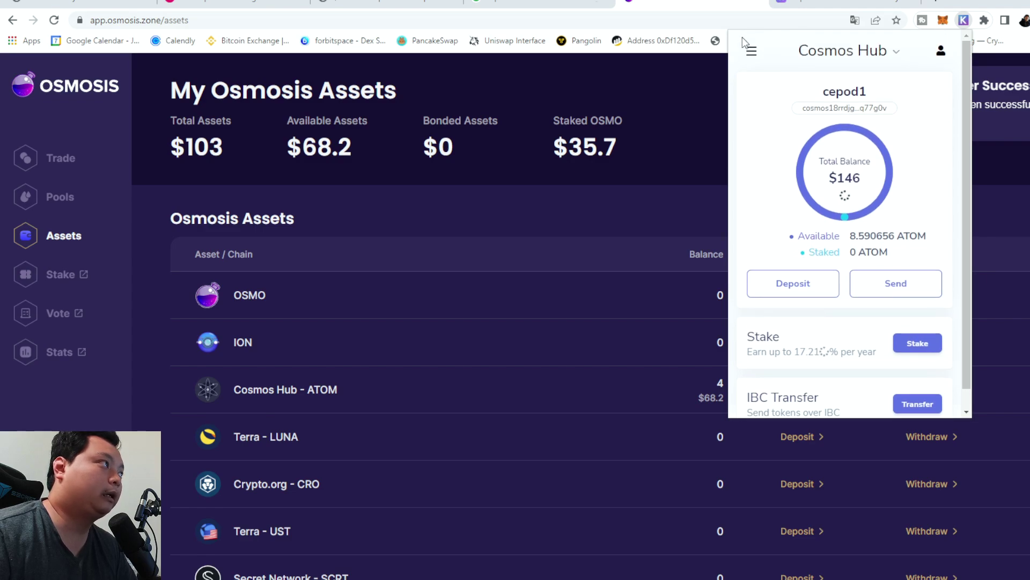
{"action": "left_click", "coordinate": [752, 51]}
{"action": "left_click", "coordinate": [752, 49]}
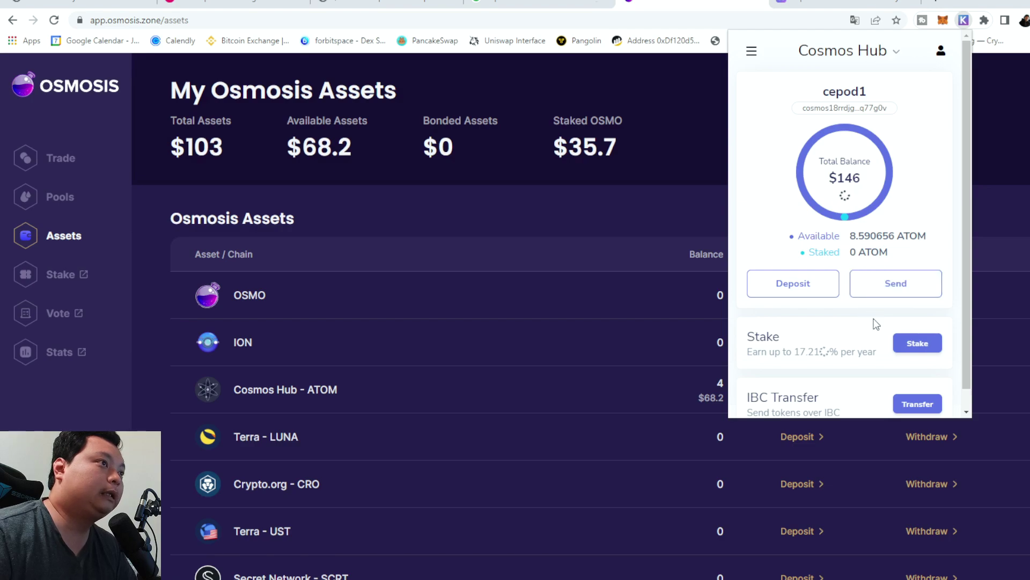
{"action": "scroll", "coordinate": [877, 326], "scroll_direction": "down", "scroll_amount": 1}
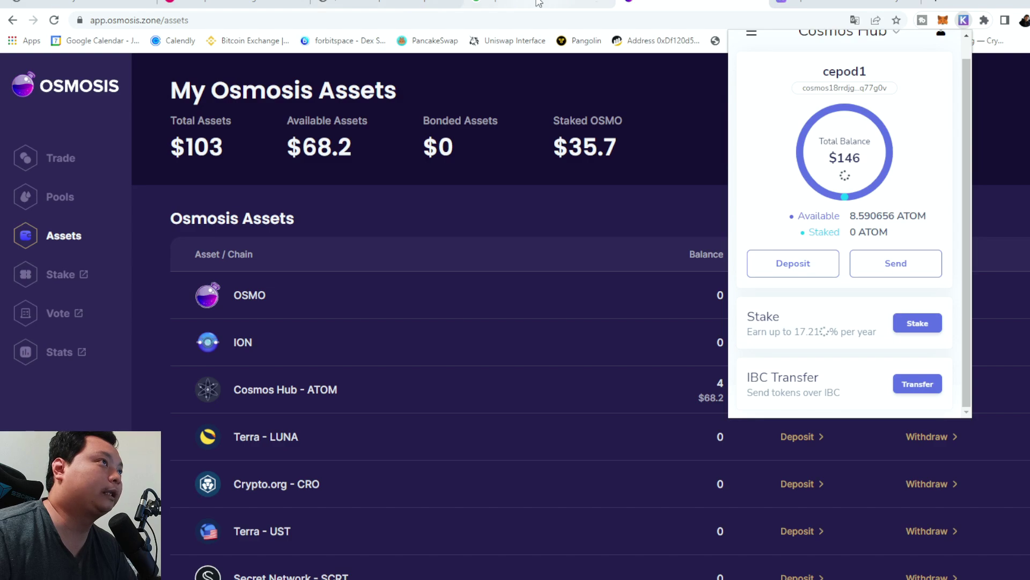
Step: Switch to the Keplr web dashboard and examine the Osmosis staked amount and APR and the Cosmos Hub staked amount
{"action": "left_click", "coordinate": [793, 3]}
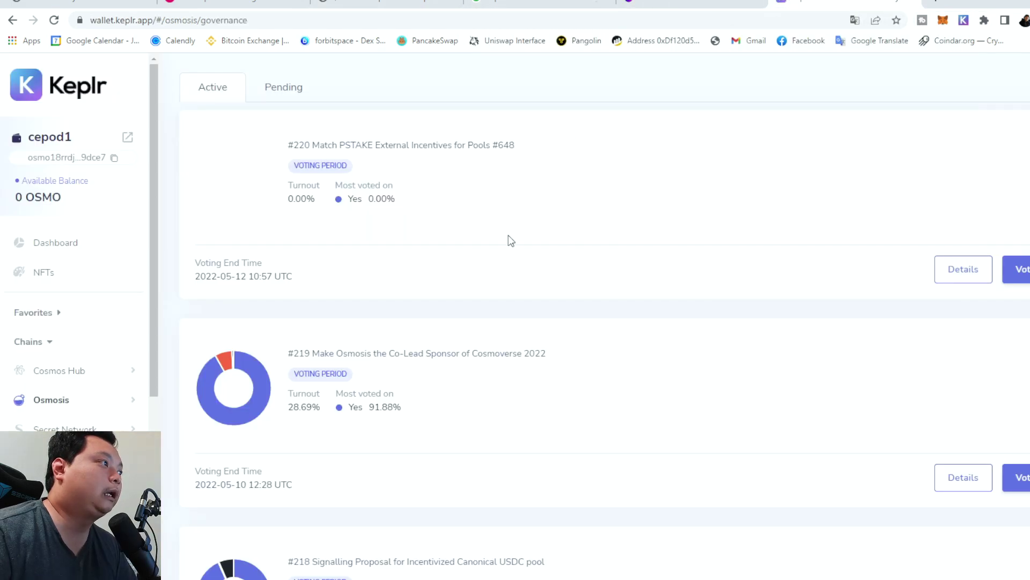
{"action": "left_click", "coordinate": [52, 245]}
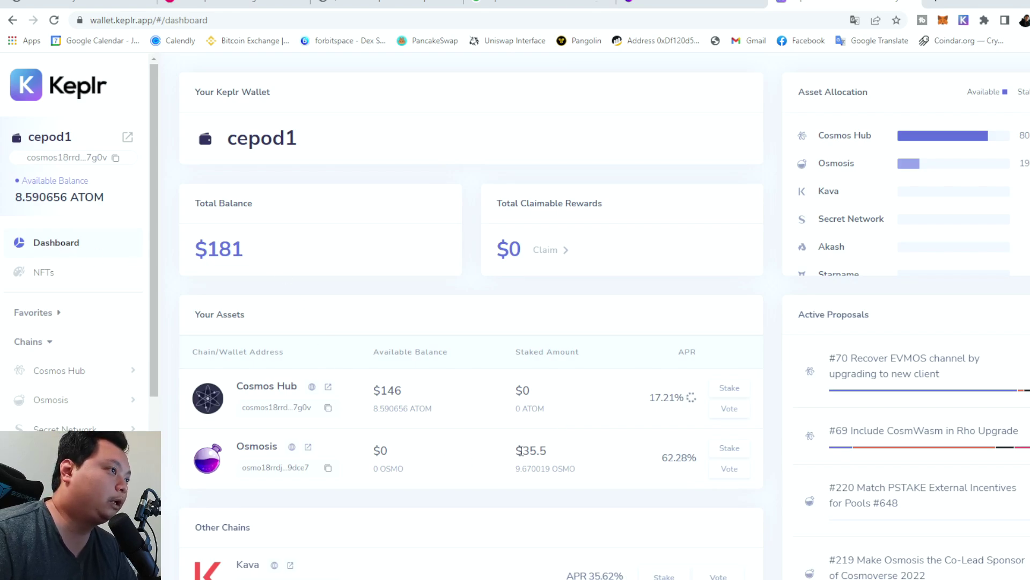
{"action": "left_click_drag", "start_coordinate": [527, 447], "coordinate": [572, 473]}
{"action": "left_click_drag", "start_coordinate": [689, 461], "coordinate": [687, 465]}
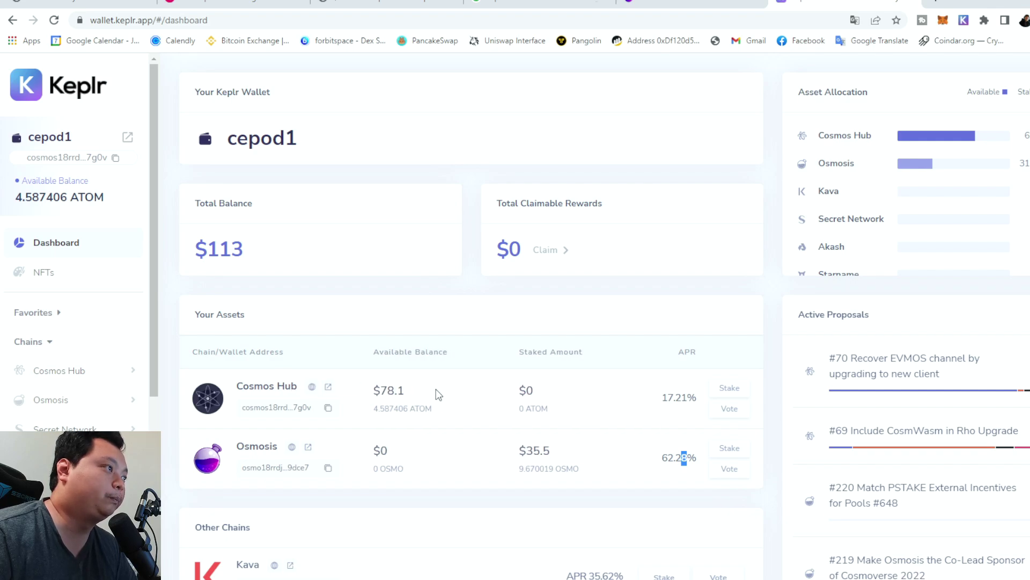
{"action": "left_click_drag", "start_coordinate": [522, 384], "coordinate": [545, 411]}
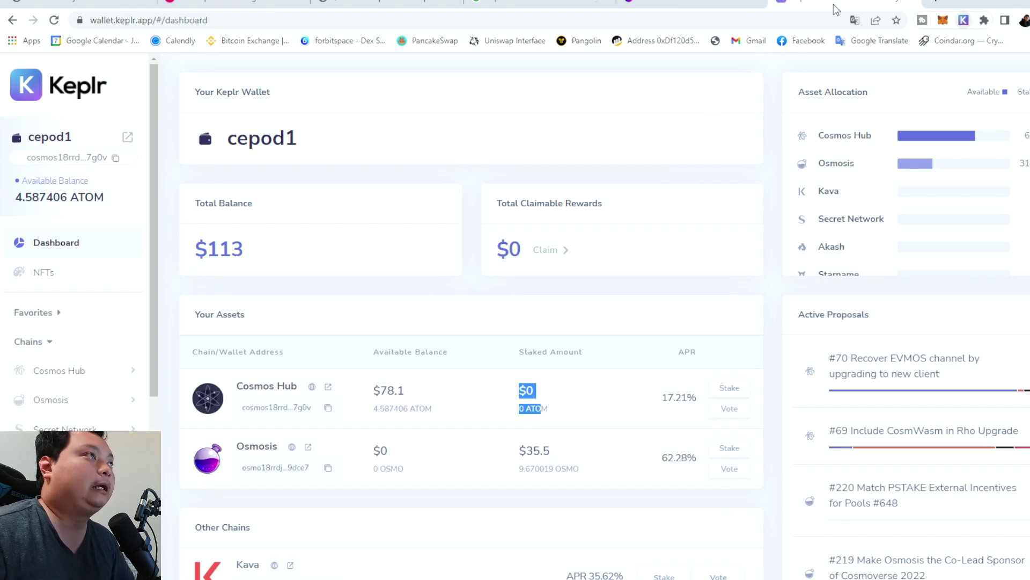
Step: Return to the Osmosis trade page and set up a swap from ATOM to BTSG
{"action": "left_click", "coordinate": [674, 3]}
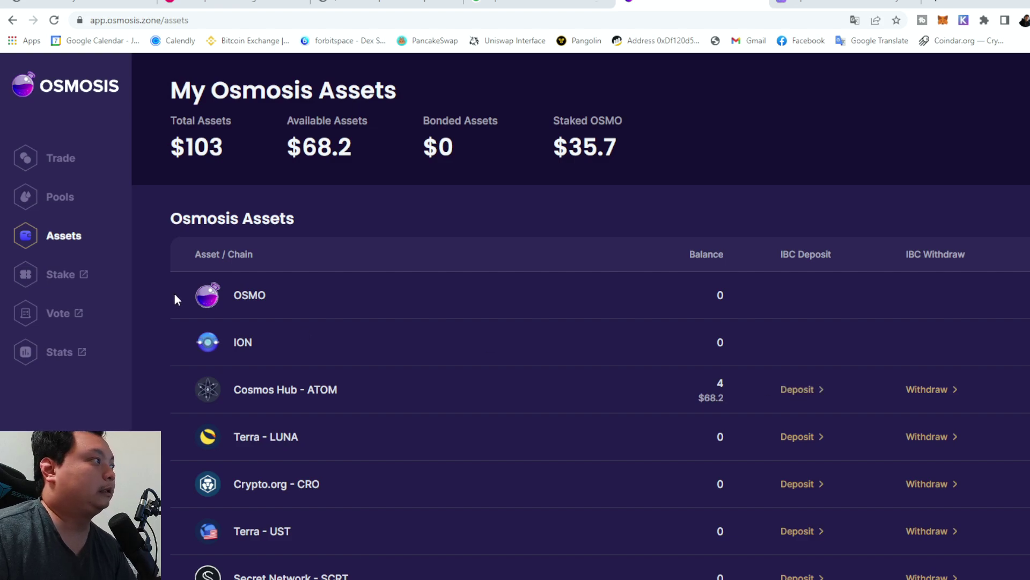
{"action": "left_click", "coordinate": [61, 158]}
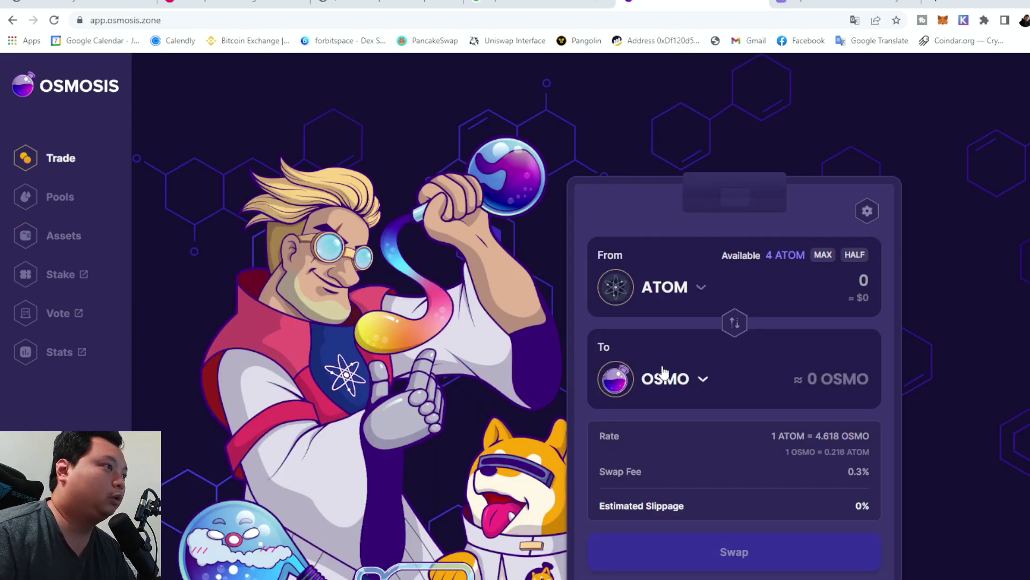
{"action": "left_click", "coordinate": [697, 287]}
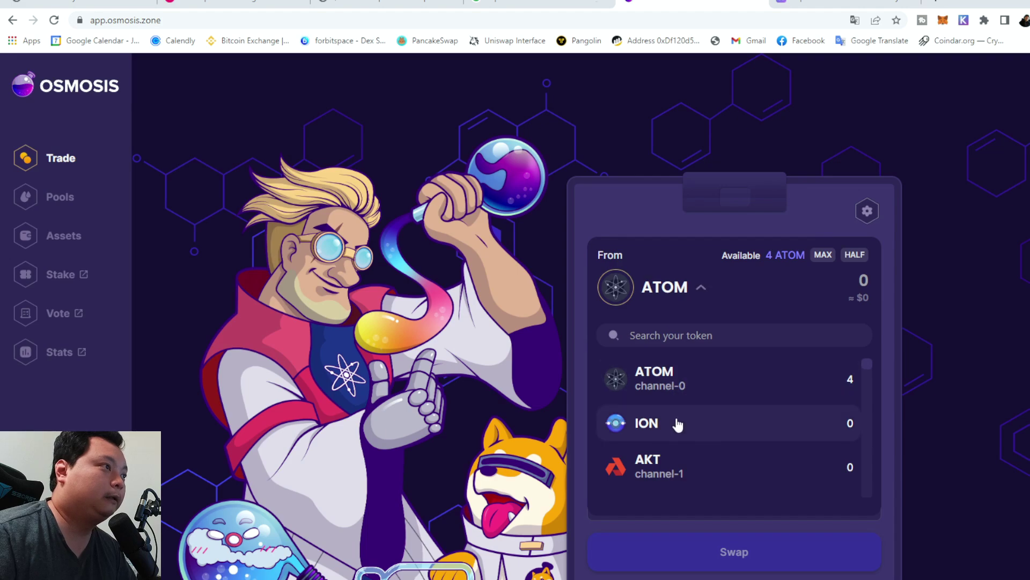
{"action": "left_click", "coordinate": [682, 387]}
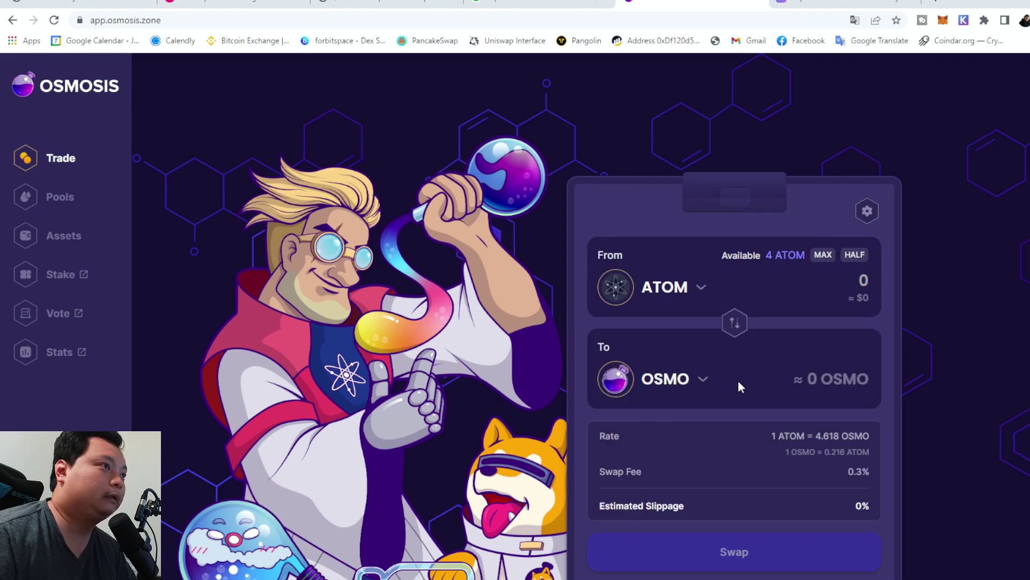
{"action": "left_click", "coordinate": [671, 379]}
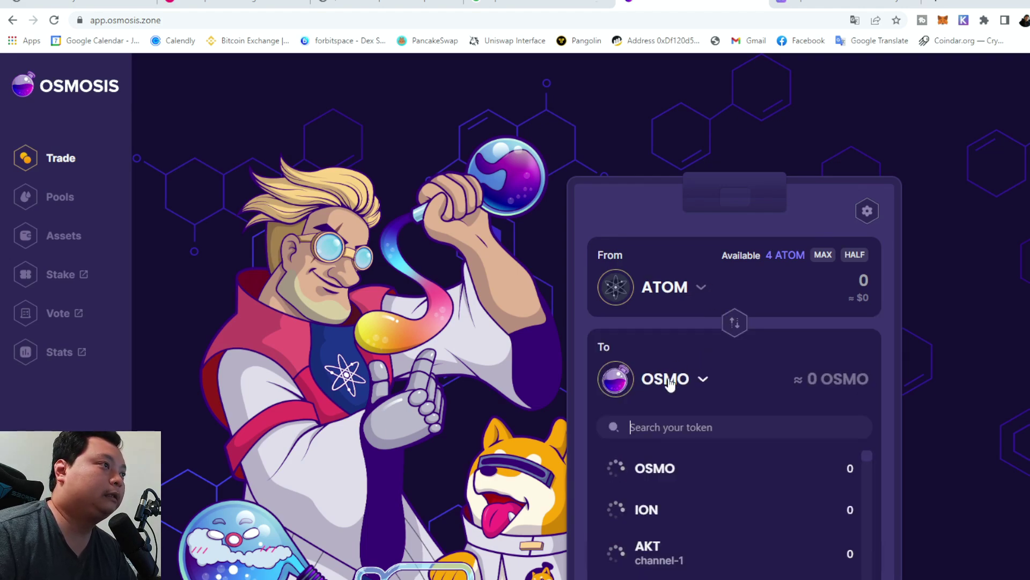
{"action": "type", "text": "bt"}
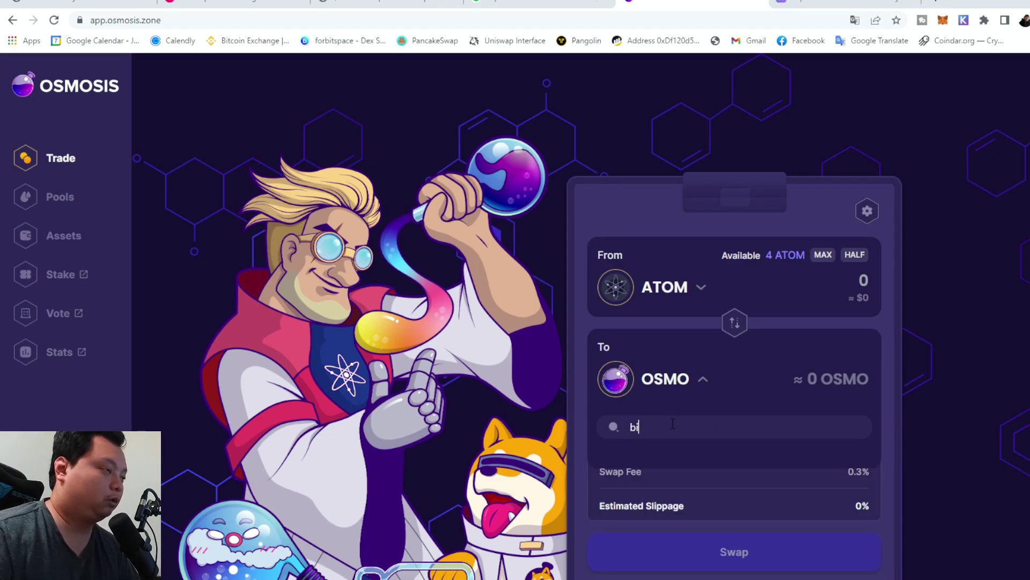
{"action": "left_click", "coordinate": [655, 468]}
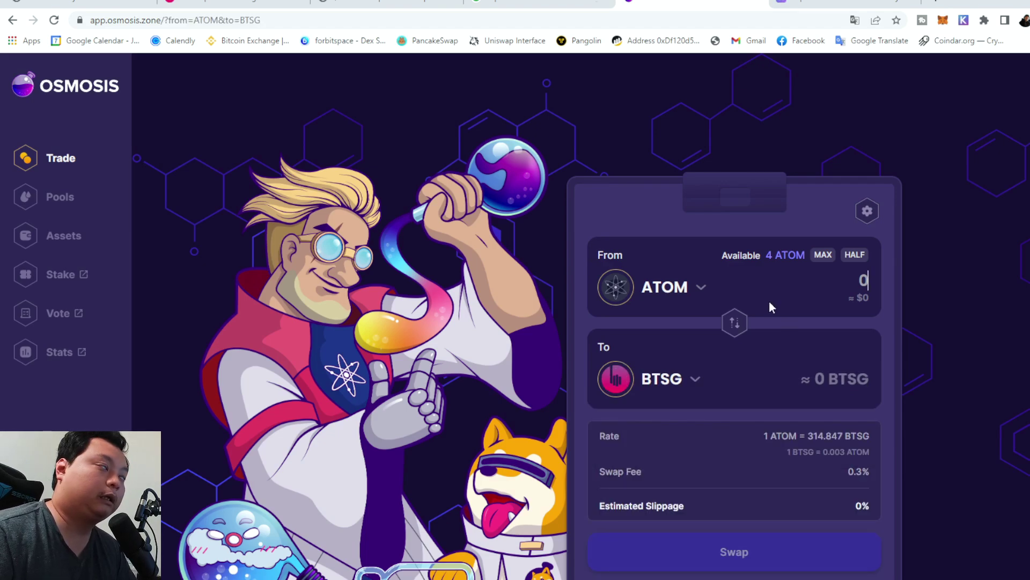
Step: Recheck the article's 400 BTSG minimum, swap 1.3 ATOM for BTSG on Osmosis, and approve the transaction
{"action": "left_click", "coordinate": [128, 2]}
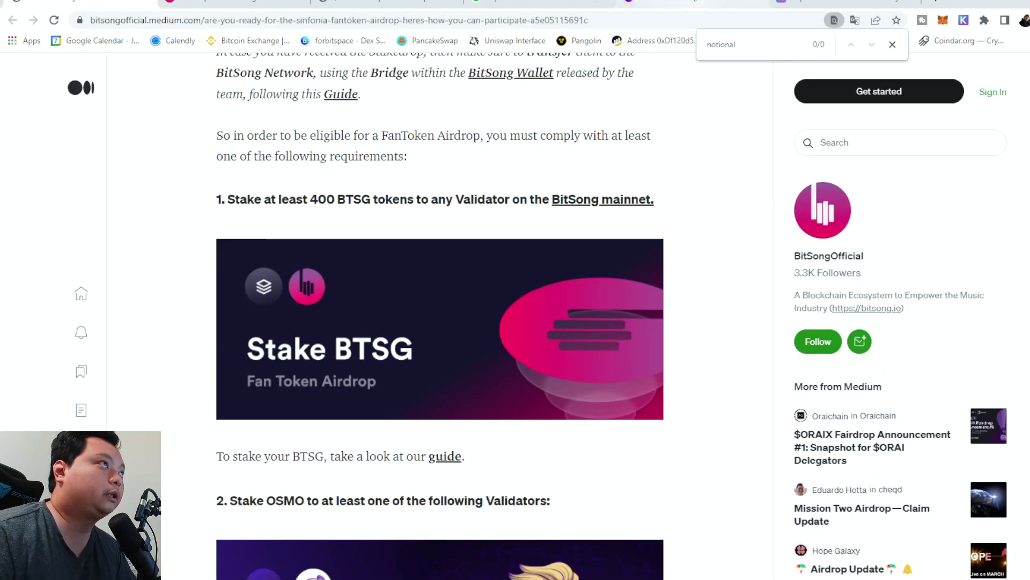
{"action": "left_click", "coordinate": [679, 10]}
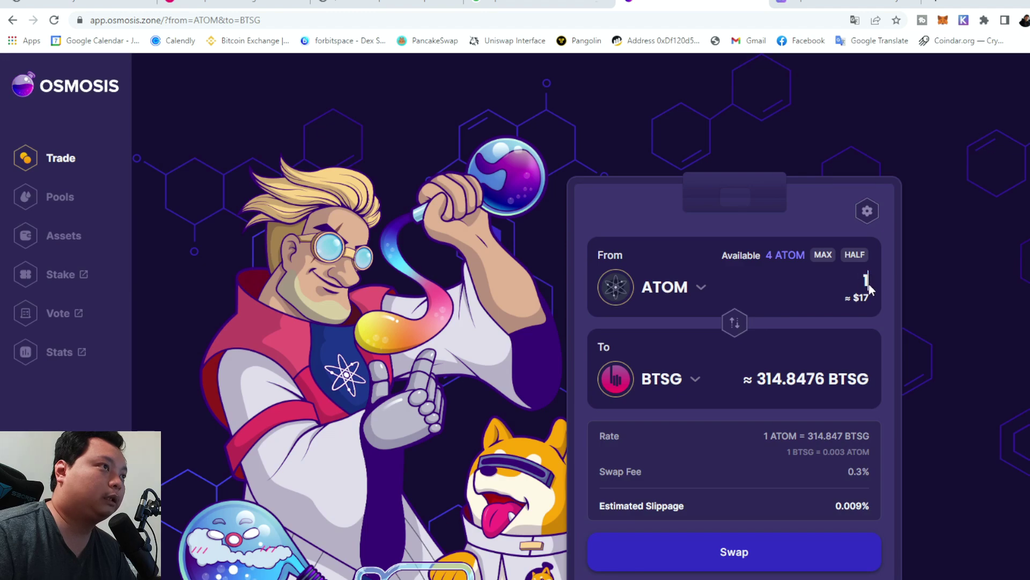
{"action": "type", "text": ".2"}
{"action": "key", "text": "BackSpace"}
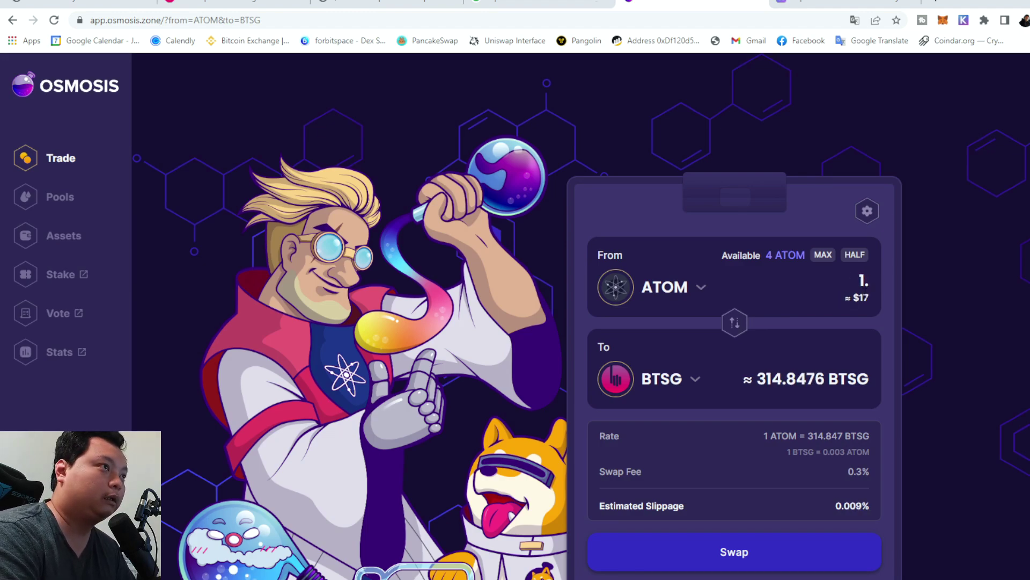
{"action": "type", "text": "4"}
{"action": "key", "text": "BackSpace"}
{"action": "type", "text": "3"}
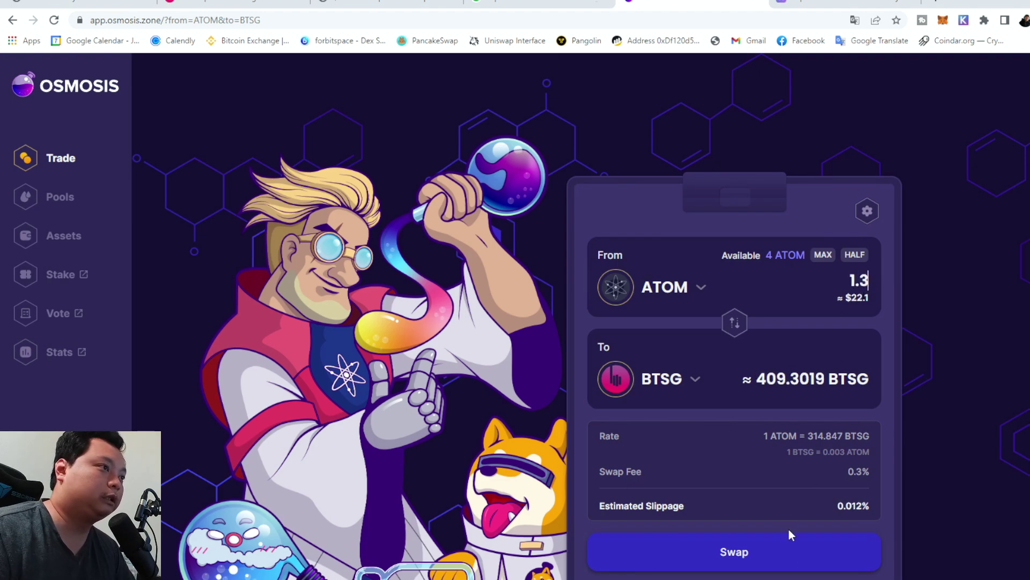
{"action": "left_click", "coordinate": [787, 556]}
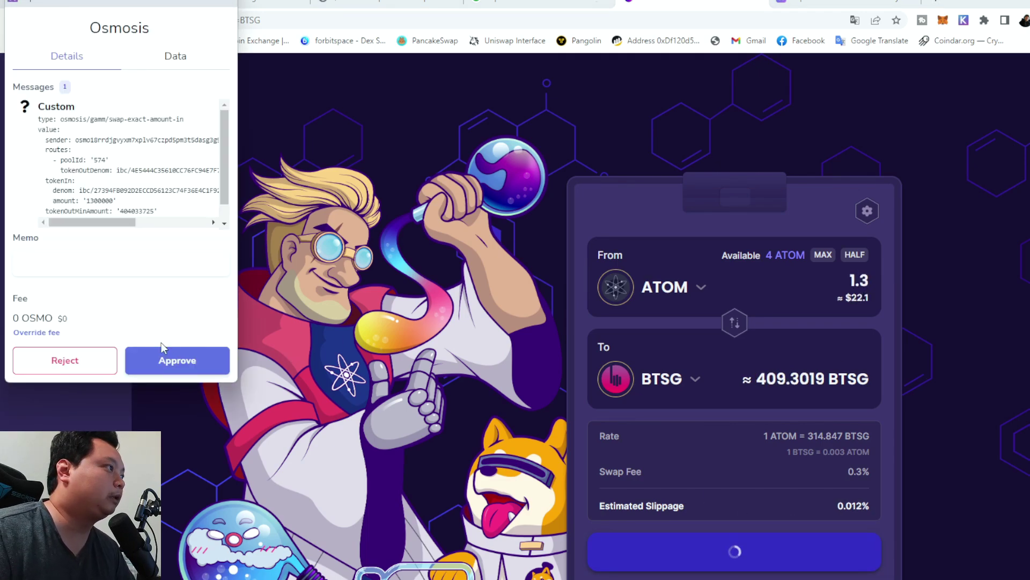
{"action": "left_click", "coordinate": [171, 352]}
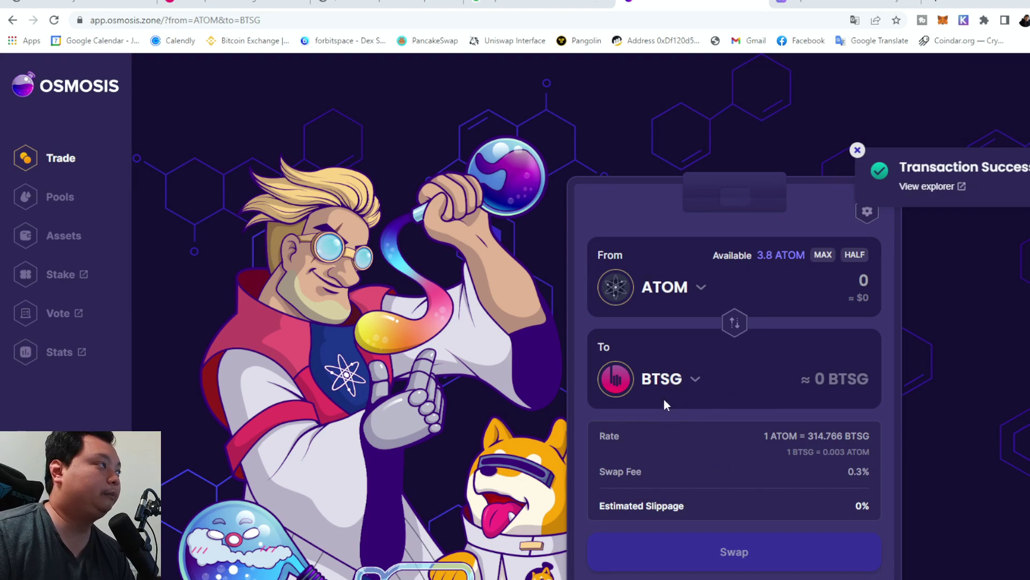
Step: Open the article's BTSG staking guide, follow its link to the BitSong wallet, and log in with the Keplr Browser Extension
{"action": "left_click", "coordinate": [207, 3]}
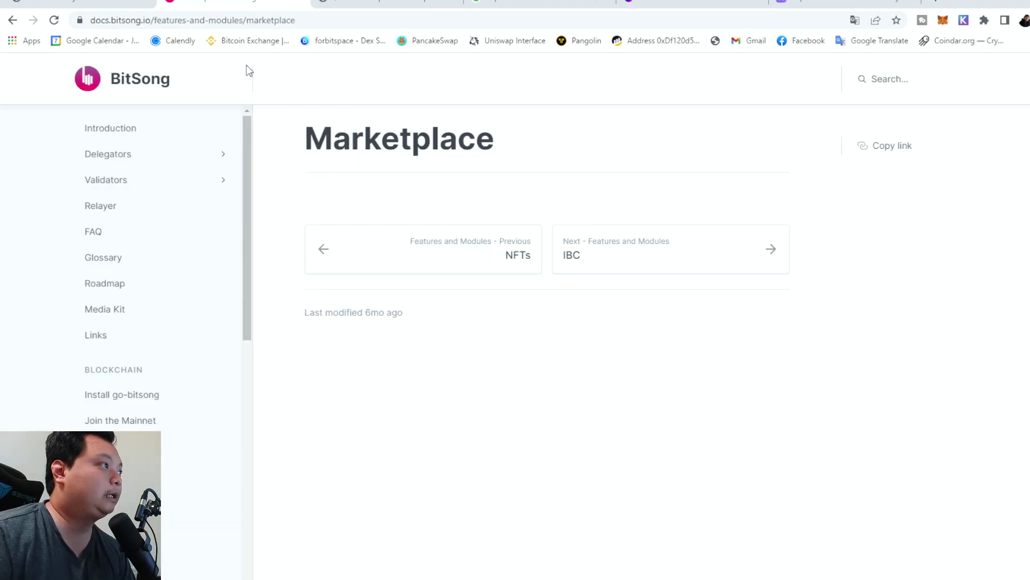
{"action": "left_click", "coordinate": [92, 7]}
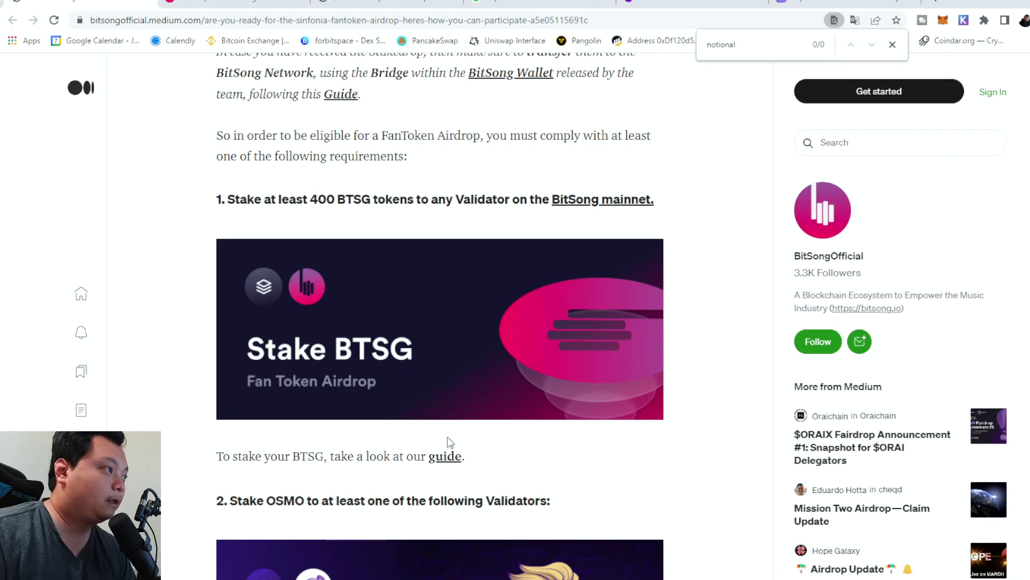
{"action": "left_click", "coordinate": [449, 465]}
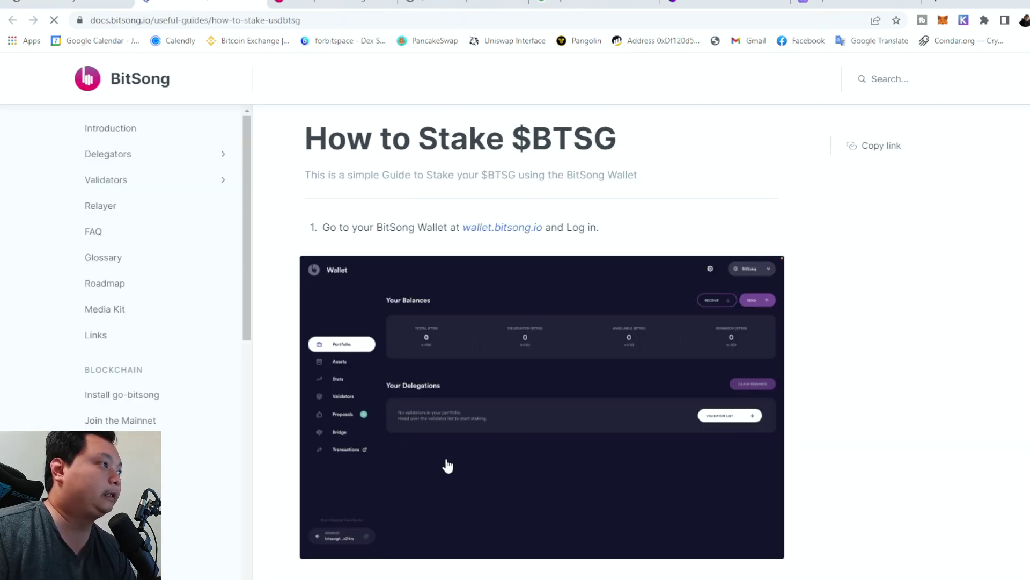
{"action": "left_click", "coordinate": [487, 232]}
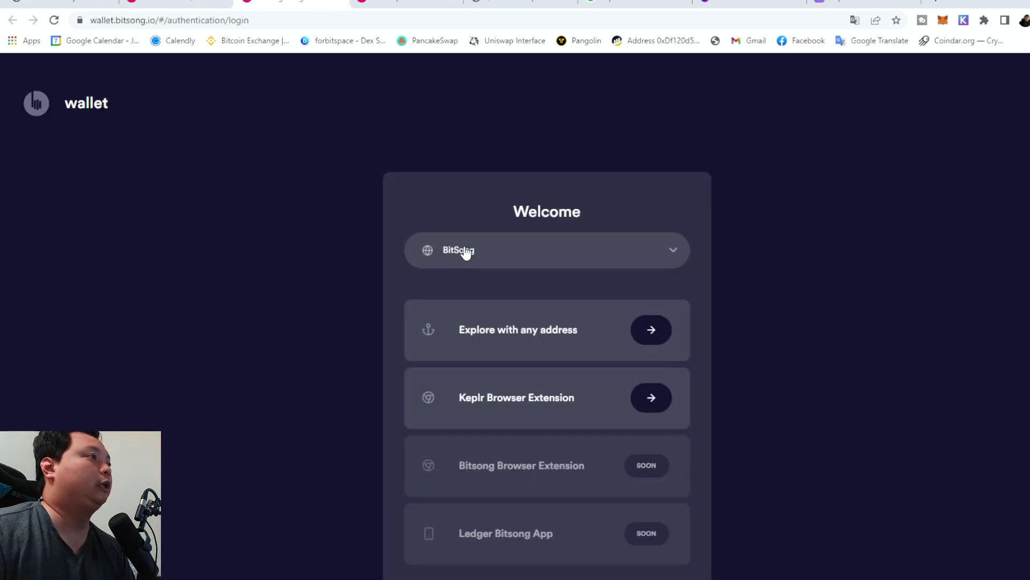
{"action": "left_click", "coordinate": [528, 382]}
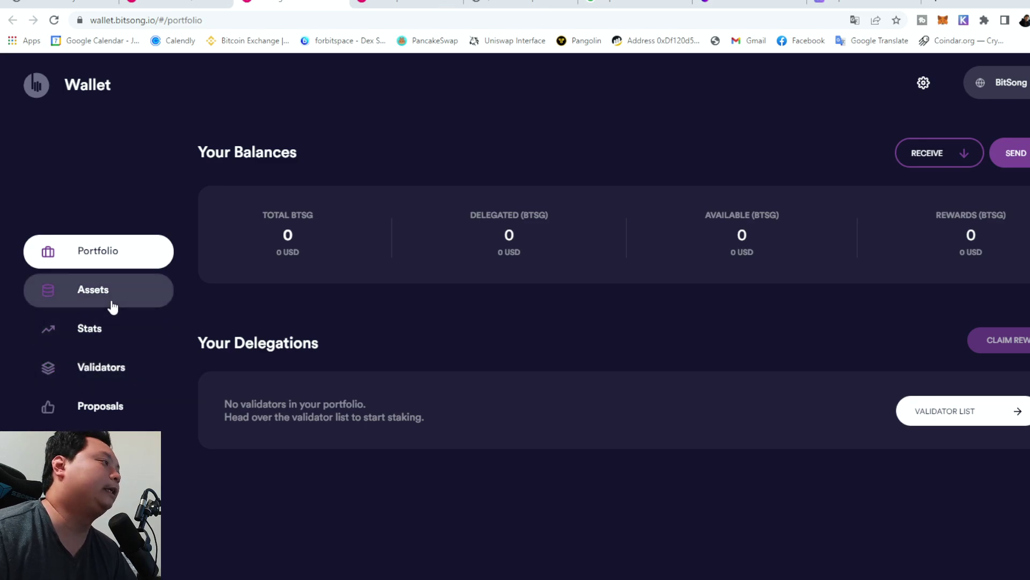
Step: Open the BitSong wallet's bridge and set the source network to Osmosis, with BitSong as the destination
{"action": "left_click", "coordinate": [127, 370]}
{"action": "left_click", "coordinate": [108, 257]}
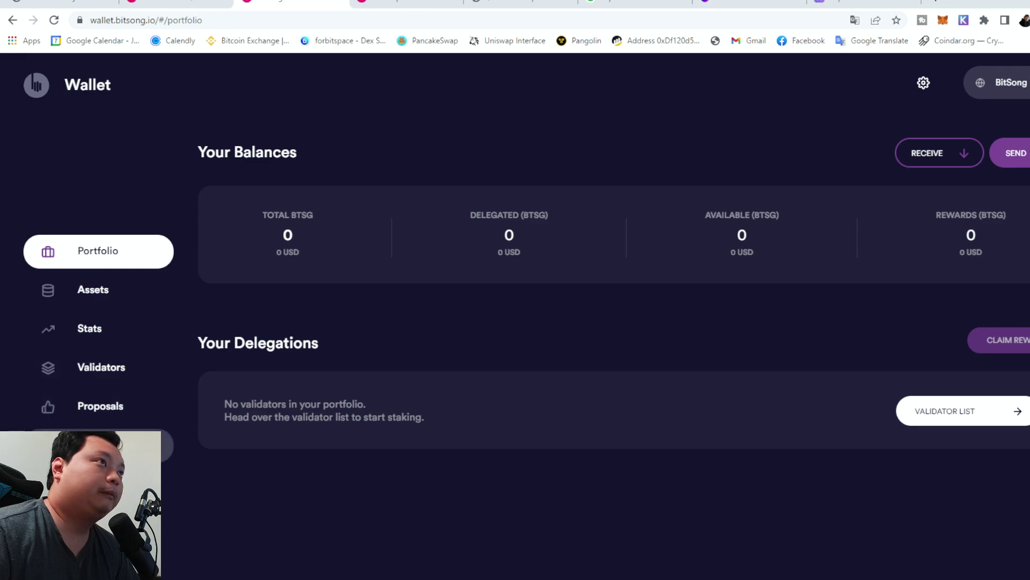
{"action": "left_click", "coordinate": [94, 446]}
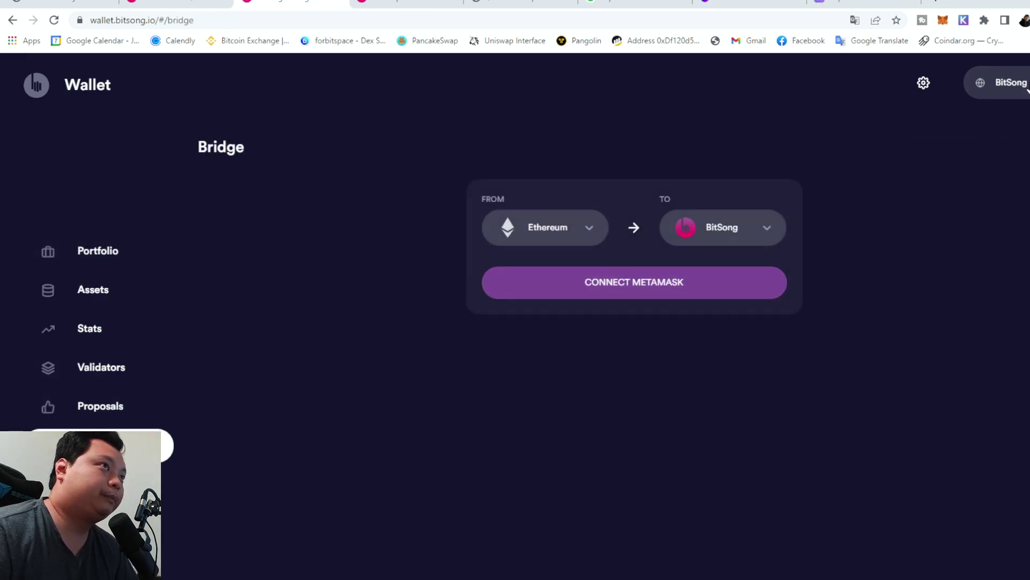
{"action": "left_click", "coordinate": [1026, 86]}
{"action": "left_click", "coordinate": [598, 231]}
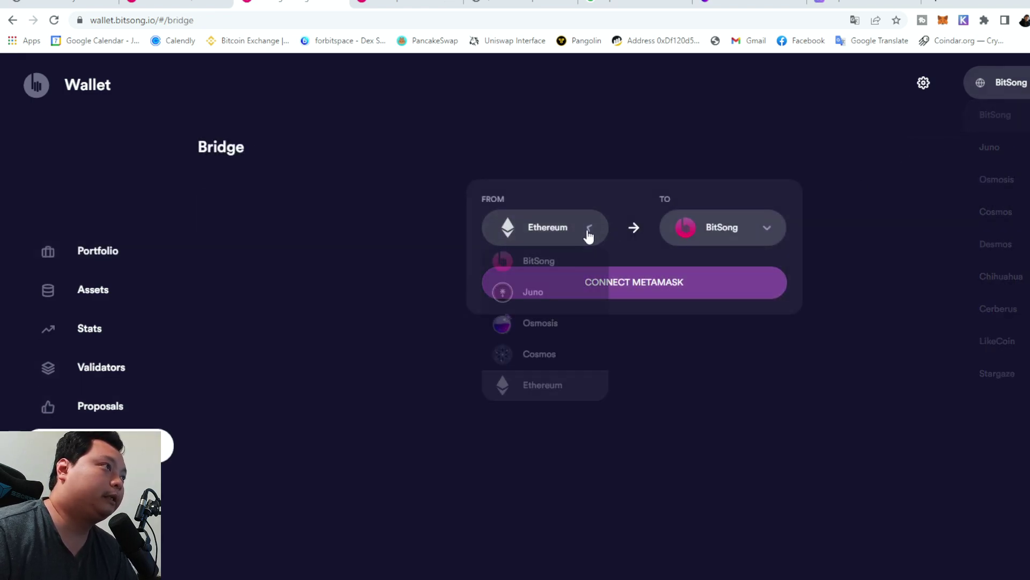
{"action": "left_click", "coordinate": [541, 324]}
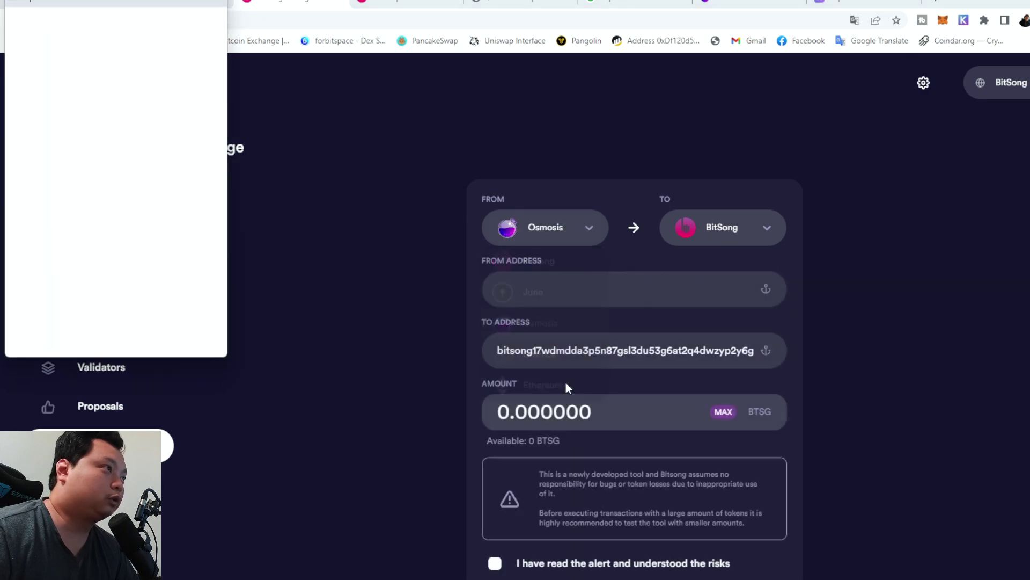
Step: Approve the Keplr connection prompt, set the bridge destination to BitSong, and fill in the maximum 408.021860 BTSG
{"action": "left_click", "coordinate": [199, 370]}
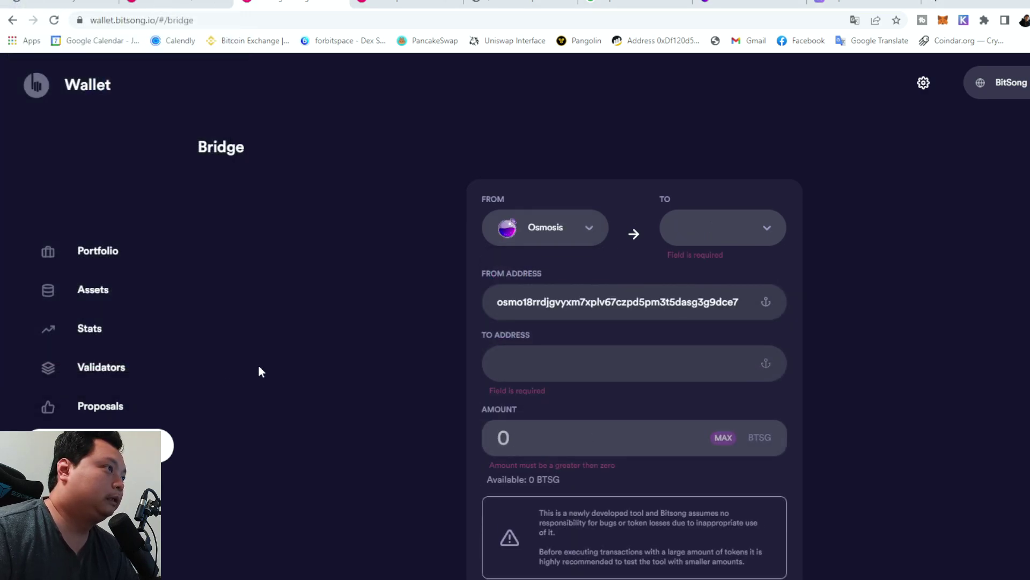
{"action": "left_click", "coordinate": [703, 224]}
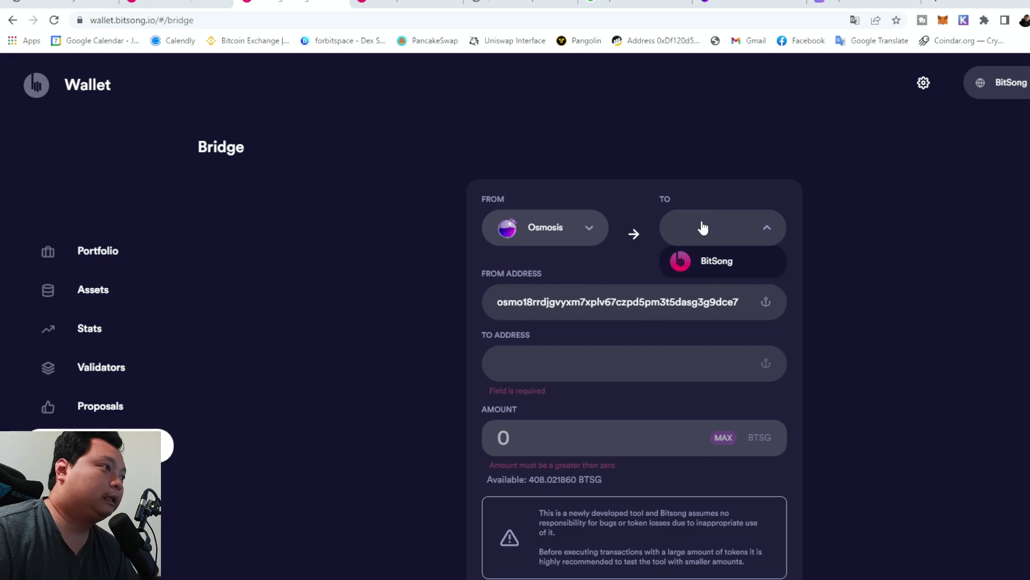
{"action": "left_click", "coordinate": [717, 261]}
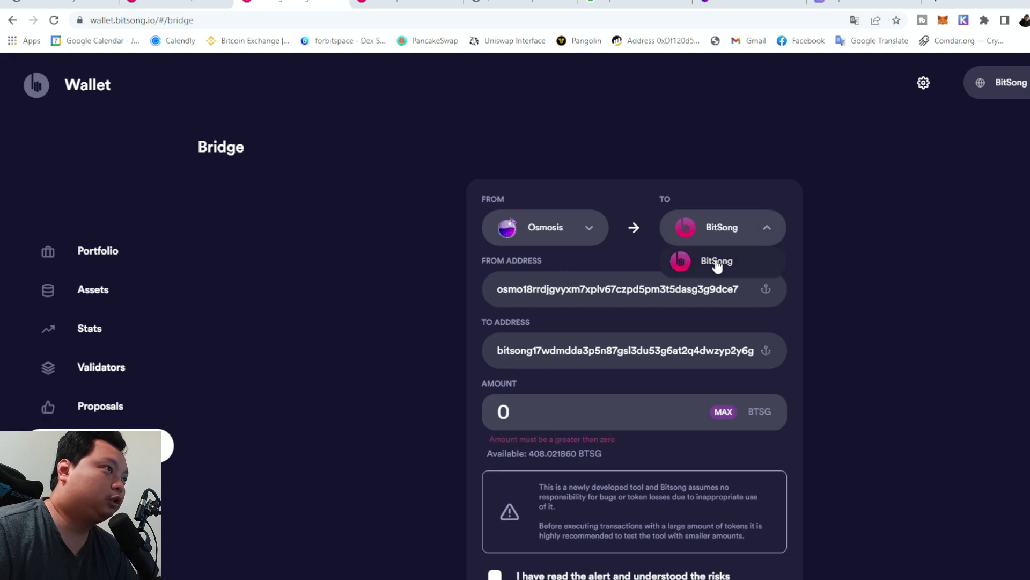
{"action": "left_click", "coordinate": [723, 413]}
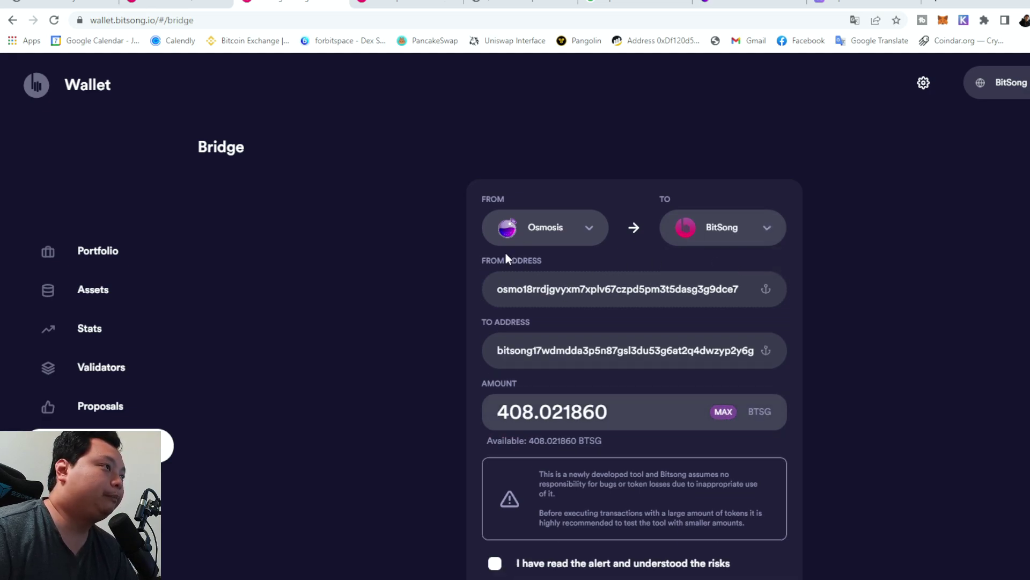
Step: Check the BTSG balance in the BitSong portfolio, and on the Osmosis trade page with the swap direction reversed
{"action": "left_click", "coordinate": [63, 248]}
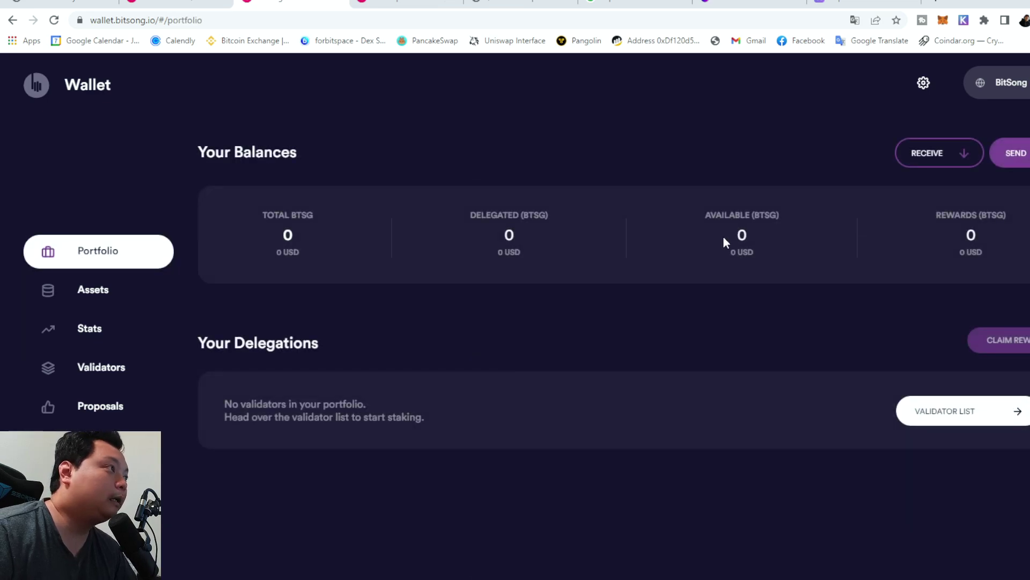
{"action": "left_click_drag", "start_coordinate": [736, 214], "coordinate": [743, 298]}
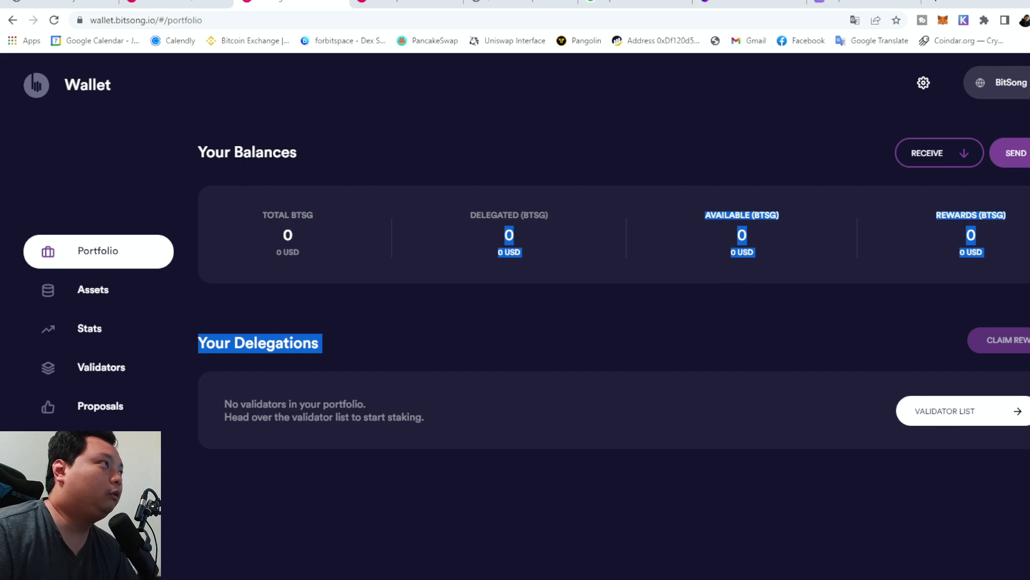
{"action": "left_click", "coordinate": [741, 4]}
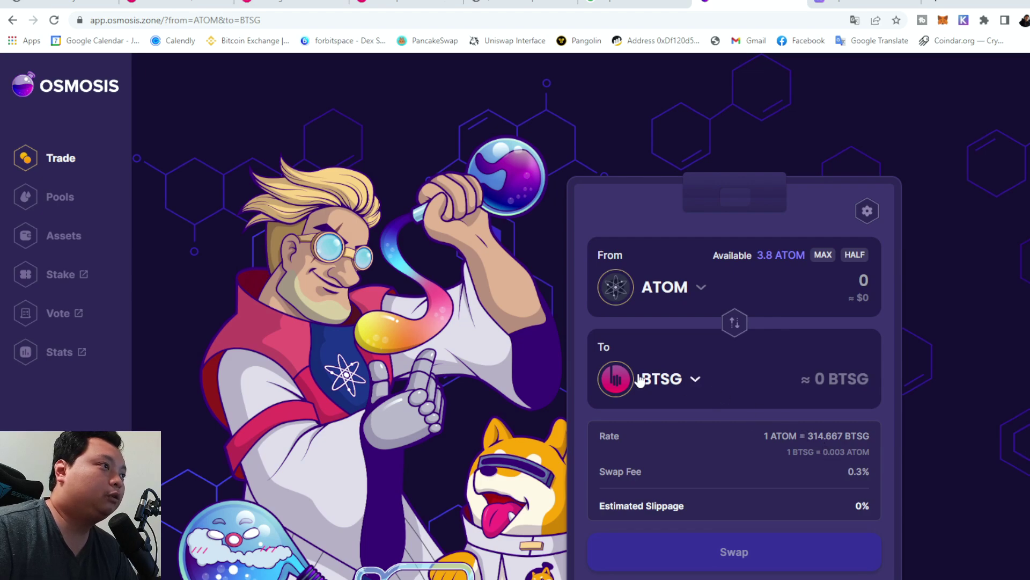
{"action": "left_click", "coordinate": [735, 322]}
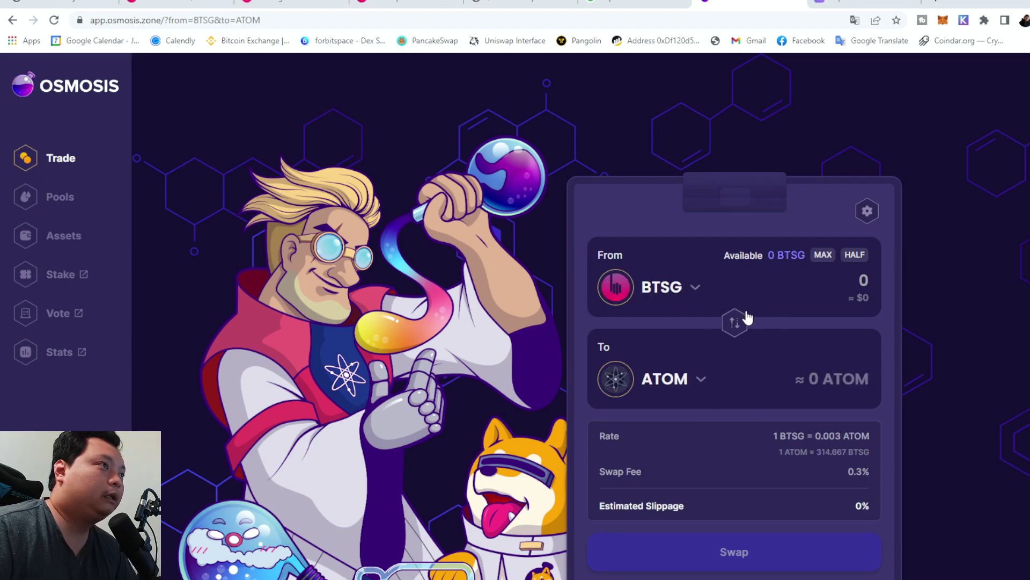
{"action": "left_click", "coordinate": [675, 290]}
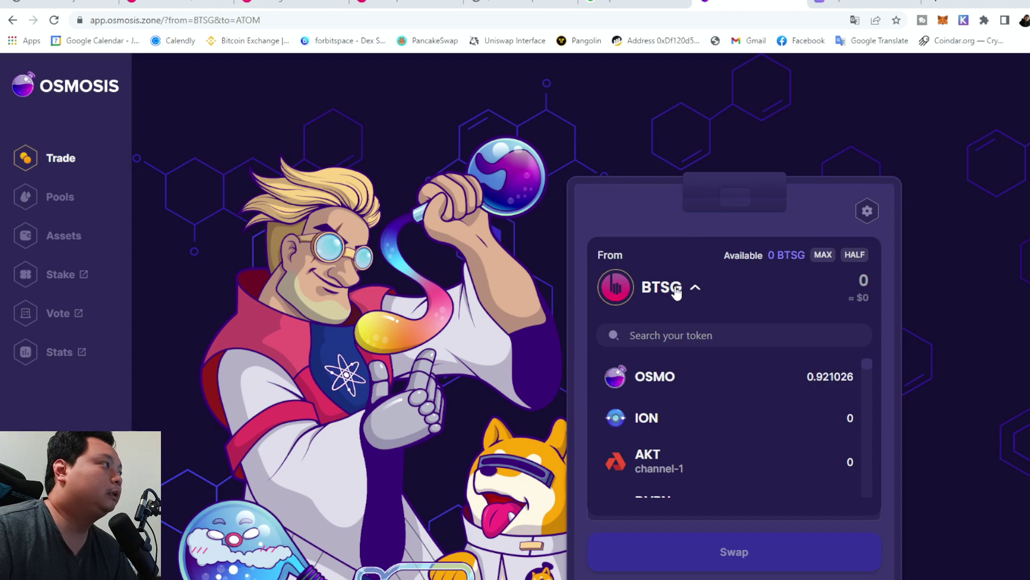
{"action": "left_click", "coordinate": [665, 288]}
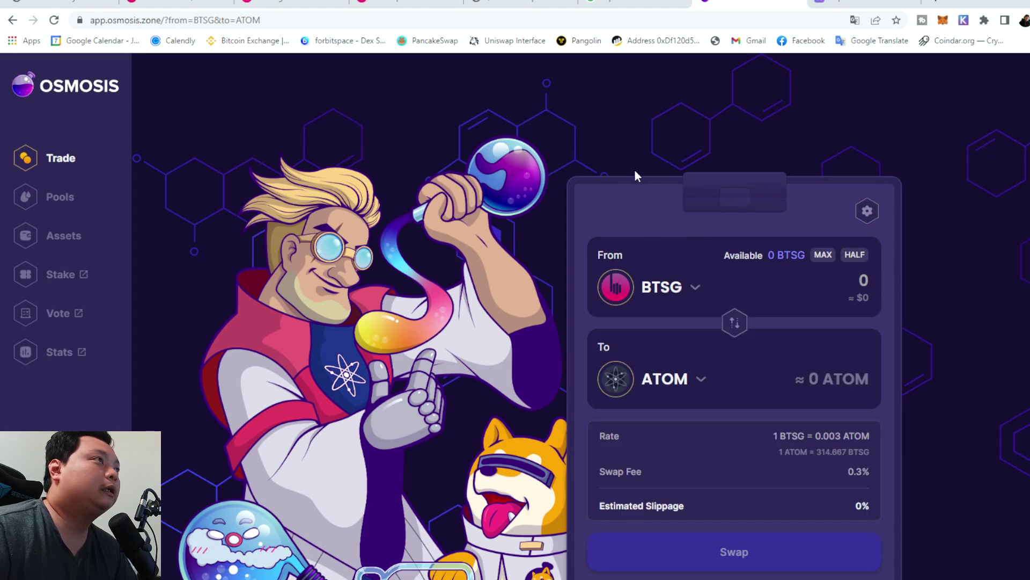
Step: View the Osmosis assets, reload the page, and search it for "btsg" to check the BitSong balance
{"action": "left_click", "coordinate": [46, 242]}
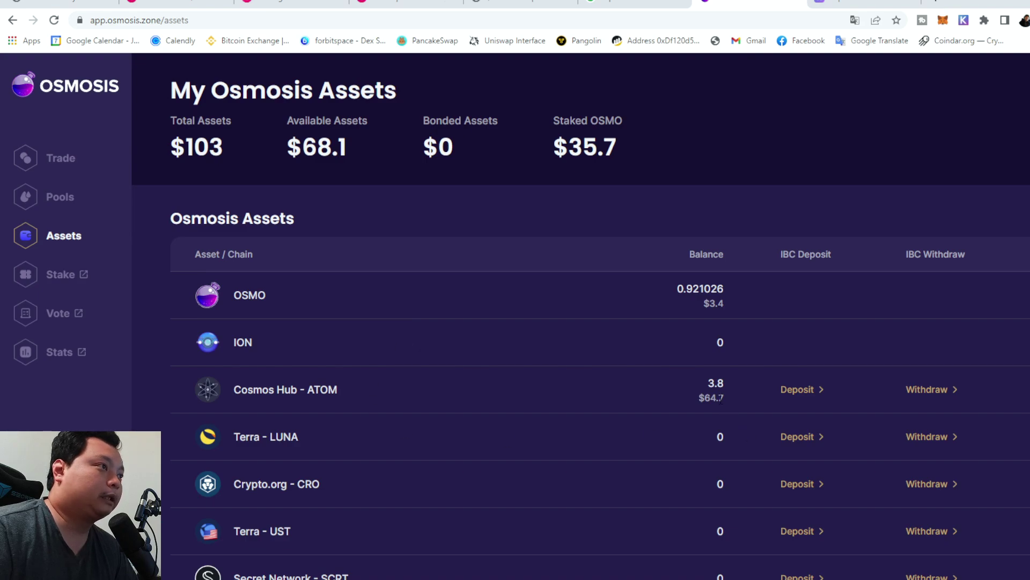
{"action": "scroll", "coordinate": [674, 371], "scroll_direction": "down", "scroll_amount": 2}
{"action": "scroll", "coordinate": [561, 311], "scroll_direction": "up", "scroll_amount": 2}
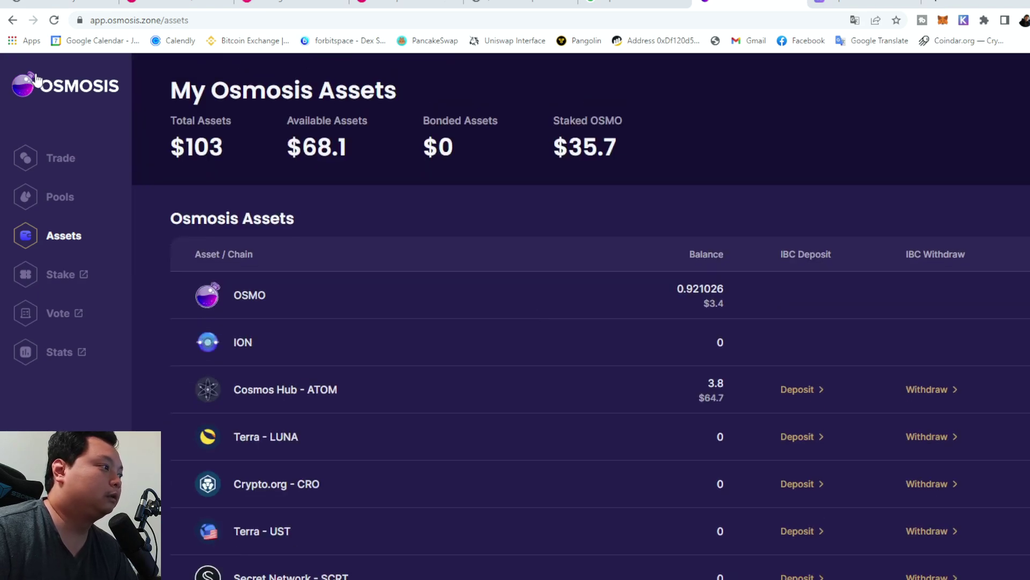
{"action": "left_click", "coordinate": [54, 20]}
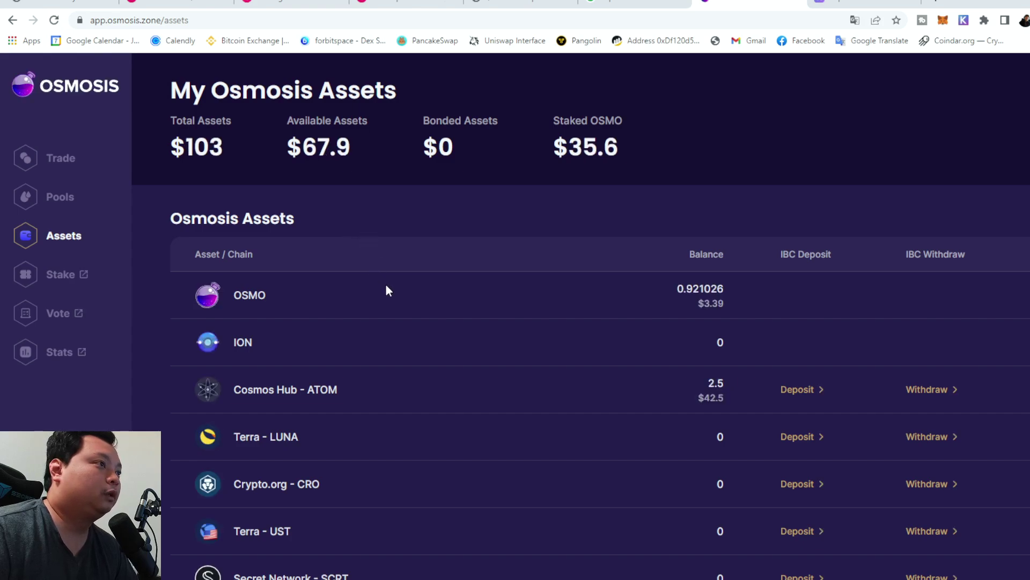
{"action": "key", "text": "ctrl+f"}
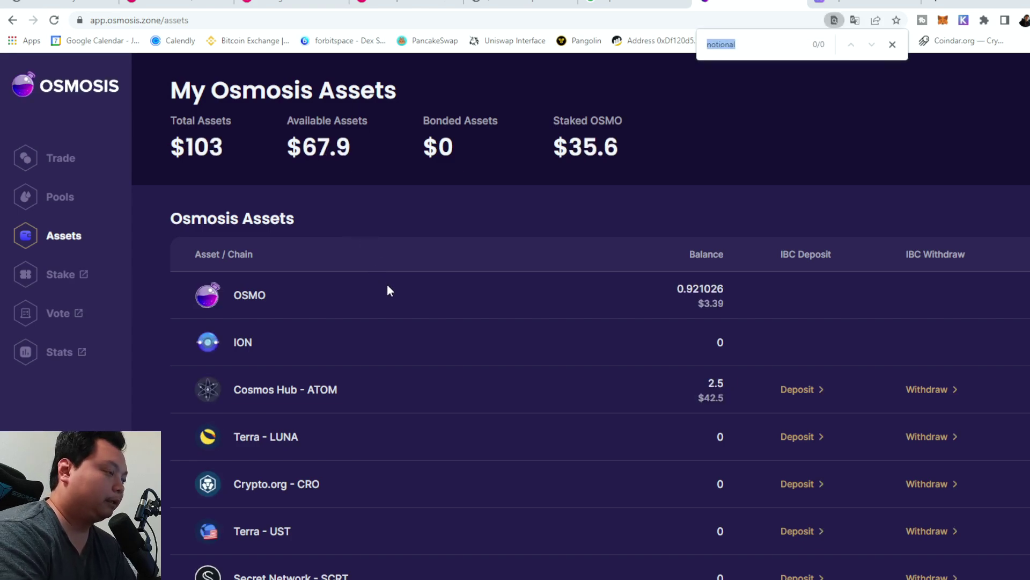
{"action": "type", "text": "btsg"}
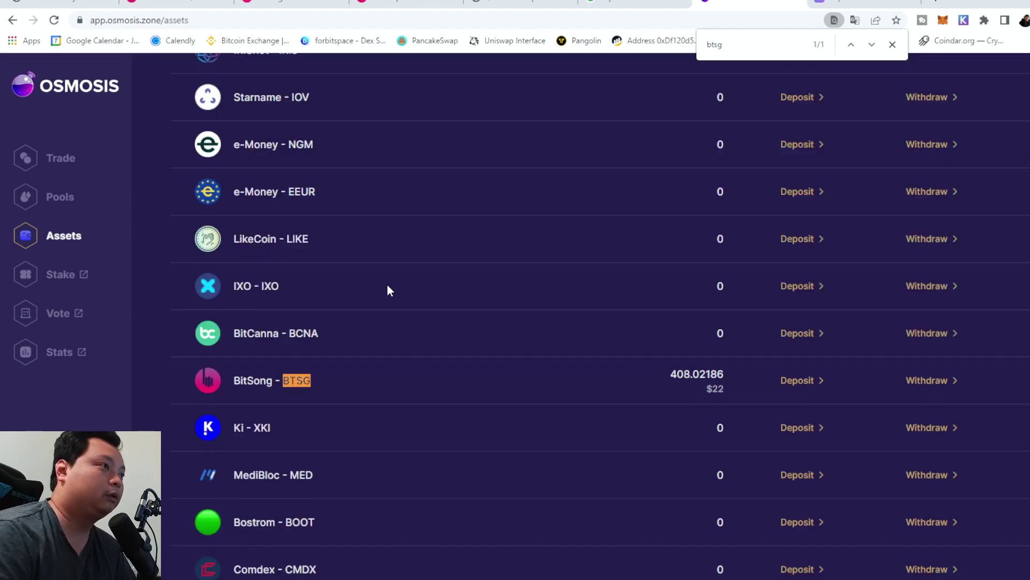
{"action": "left_click_drag", "start_coordinate": [677, 374], "coordinate": [725, 378]}
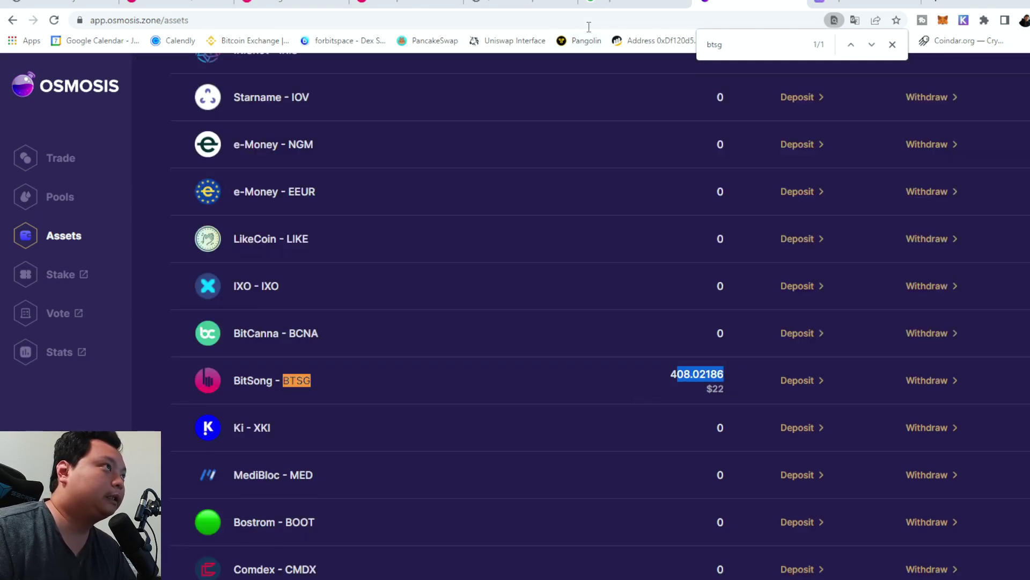
Step: Compare the BTSG balance on Osmosis with the BitSong wallet's portfolio and check the wallet's network selector
{"action": "left_click", "coordinate": [384, 2]}
{"action": "left_click", "coordinate": [314, 1]}
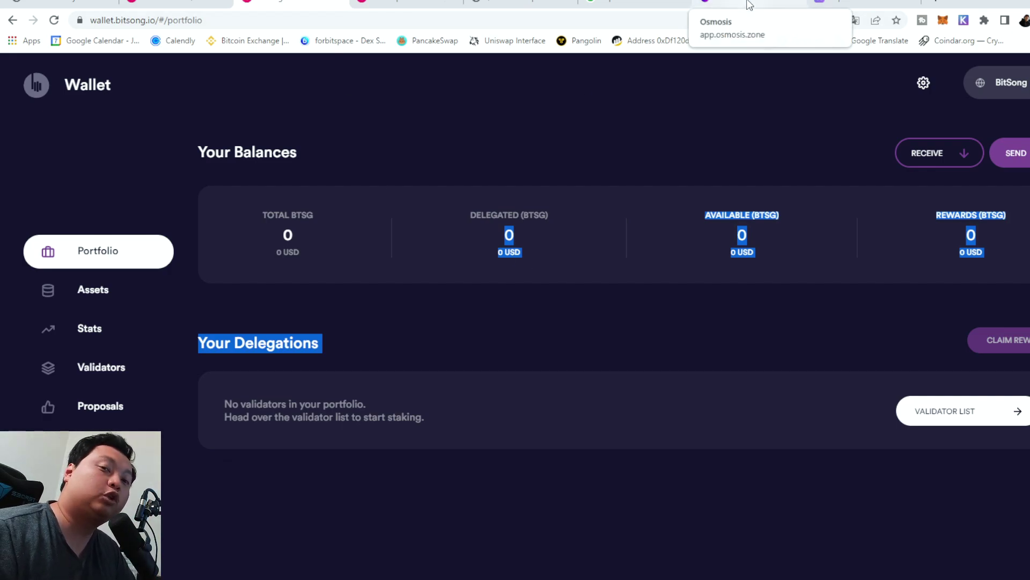
{"action": "left_click", "coordinate": [714, 7]}
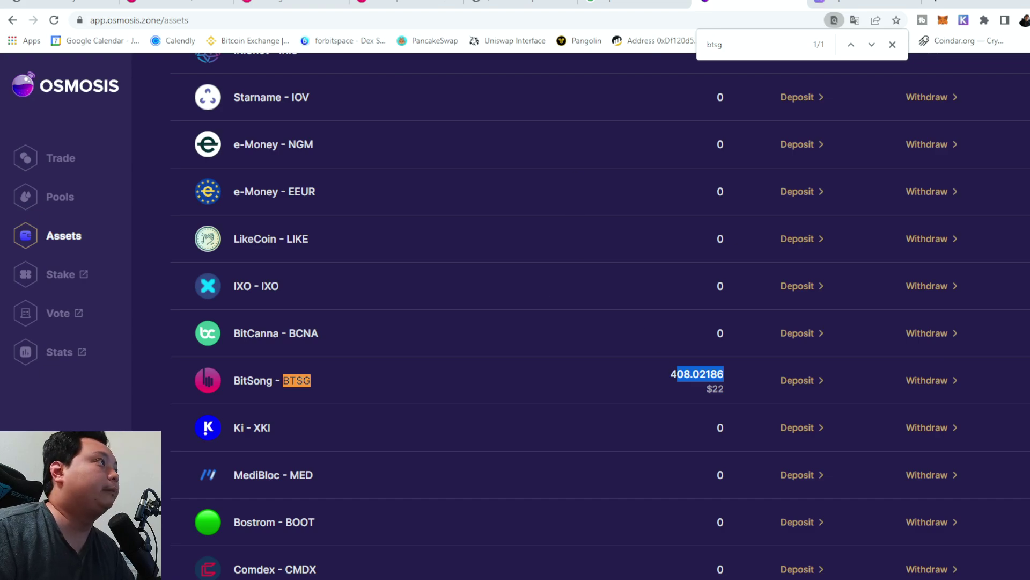
{"action": "left_click", "coordinate": [292, 5]}
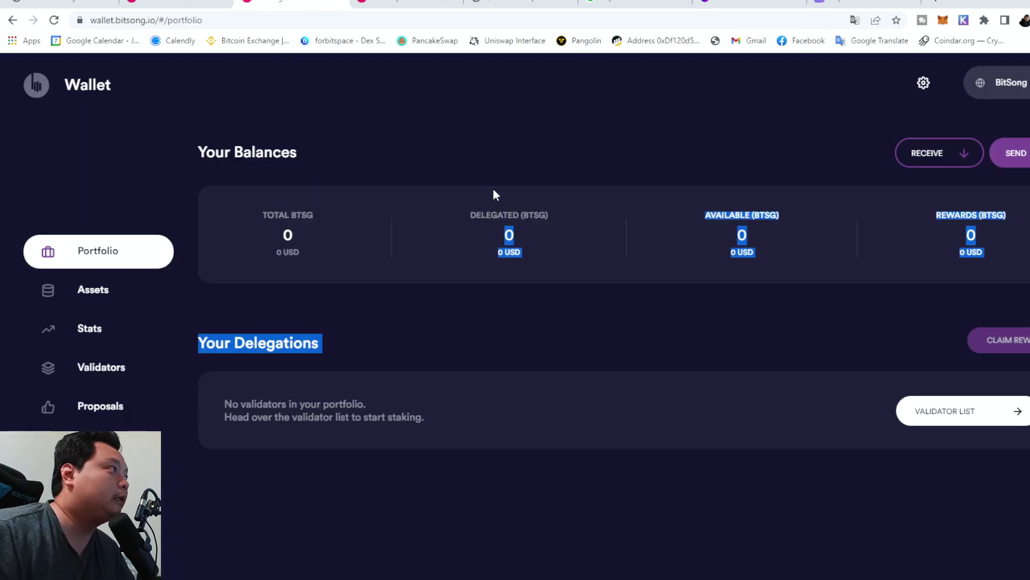
{"action": "left_click", "coordinate": [1020, 96]}
{"action": "left_click", "coordinate": [912, 300]}
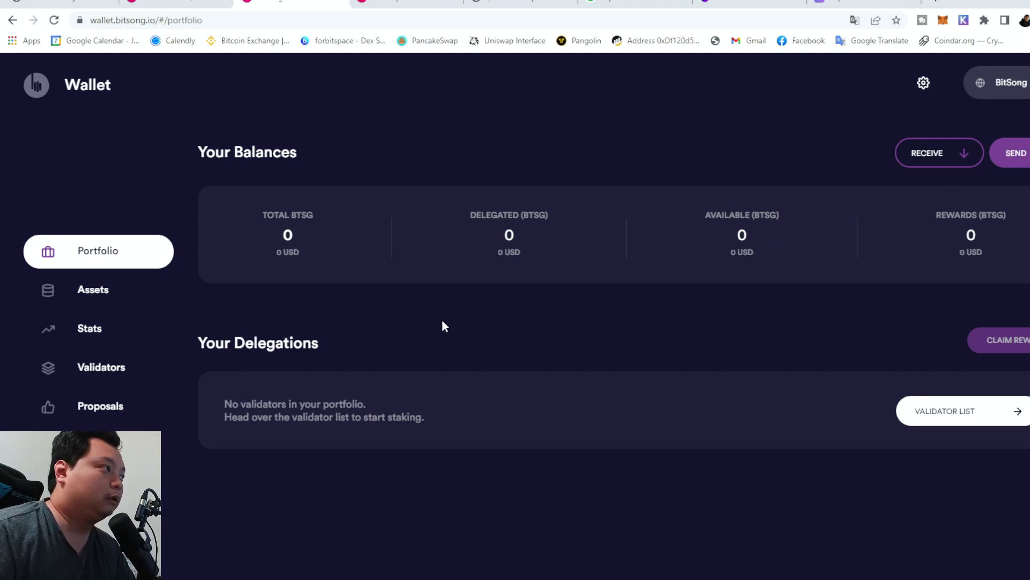
Step: Set up a bridge transfer of the maximum 408.021860 BTSG from Osmosis to BitSong and acknowledge the risk alert
{"action": "left_click", "coordinate": [145, 444]}
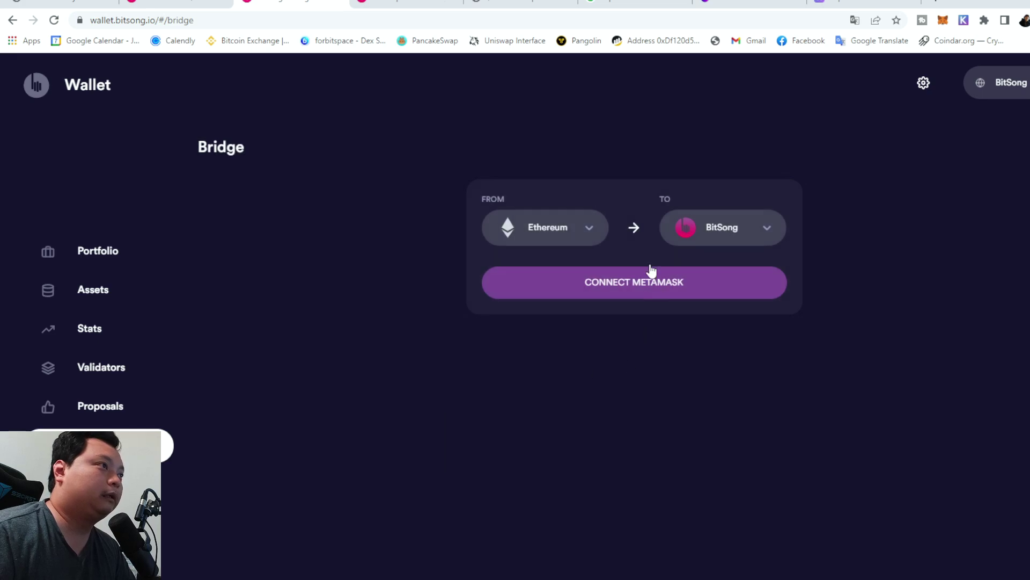
{"action": "left_click", "coordinate": [570, 235]}
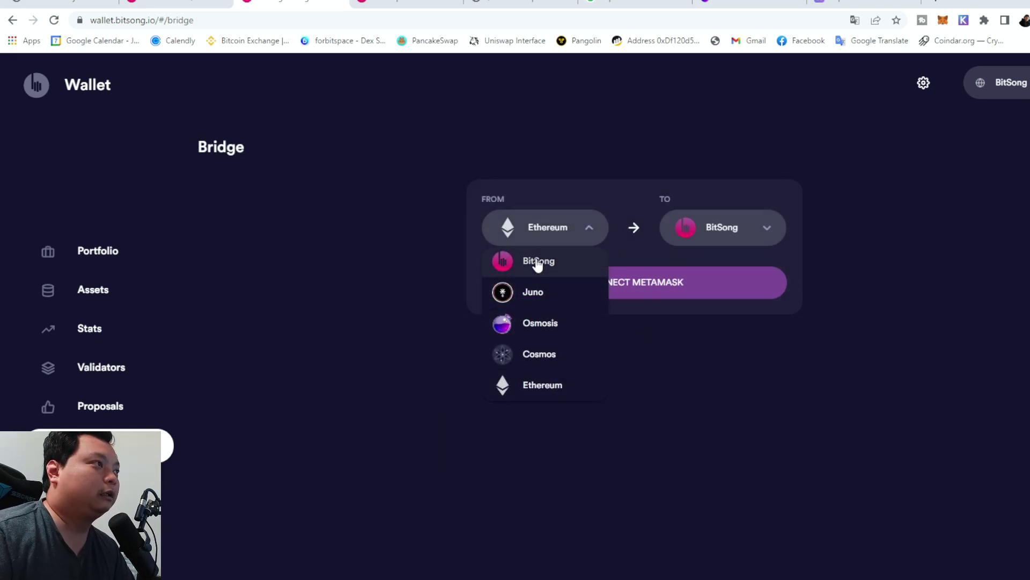
{"action": "left_click", "coordinate": [547, 325]}
{"action": "left_click", "coordinate": [697, 239]}
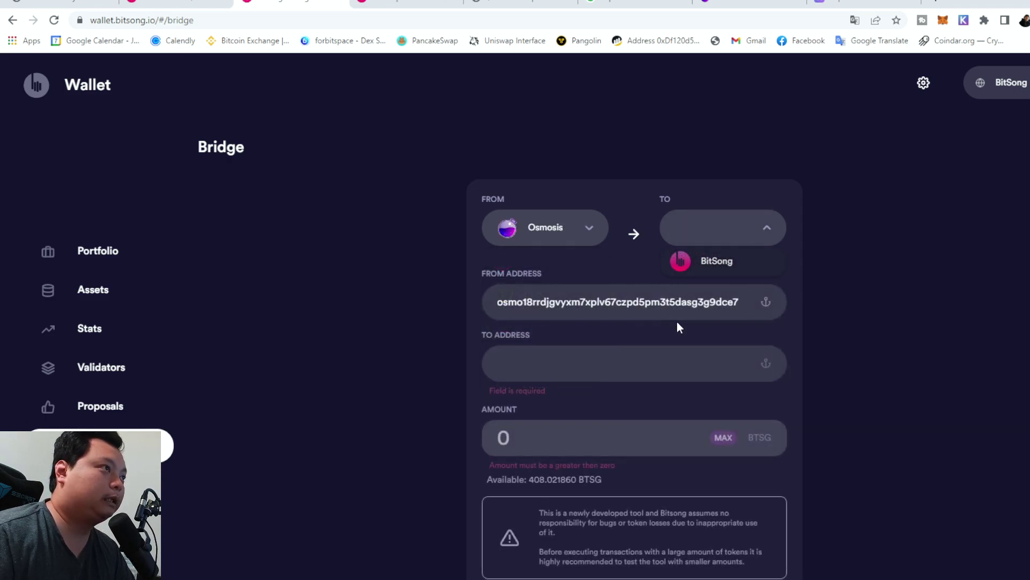
{"action": "left_click", "coordinate": [704, 263]}
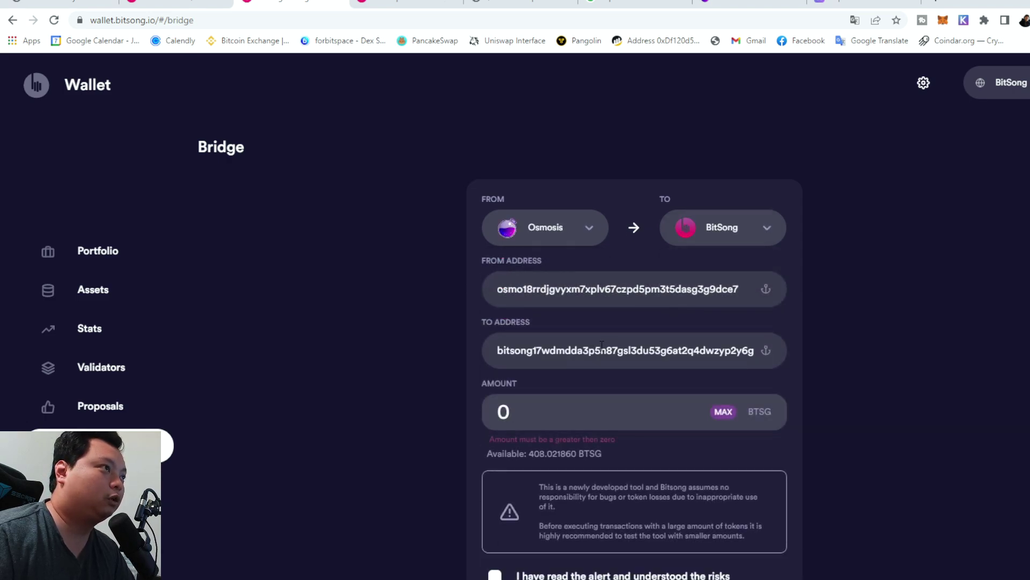
{"action": "left_click", "coordinate": [723, 414]}
{"action": "left_click", "coordinate": [506, 572]}
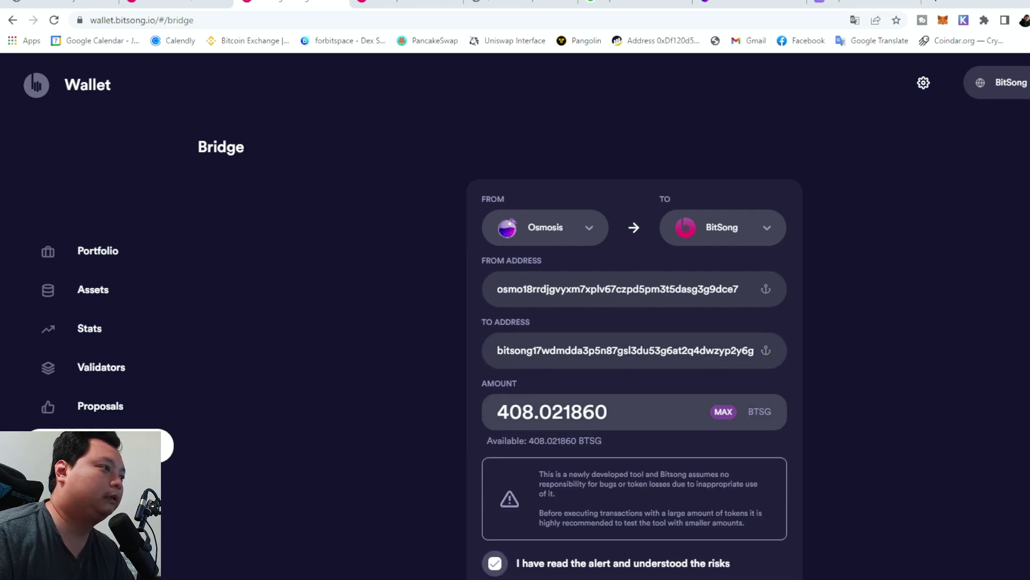
Step: Submit the BTSG bridge transfer, approve the IBC transaction with the Average fee in Keplr, and dismiss the confirmation
{"action": "left_click", "coordinate": [617, 577]}
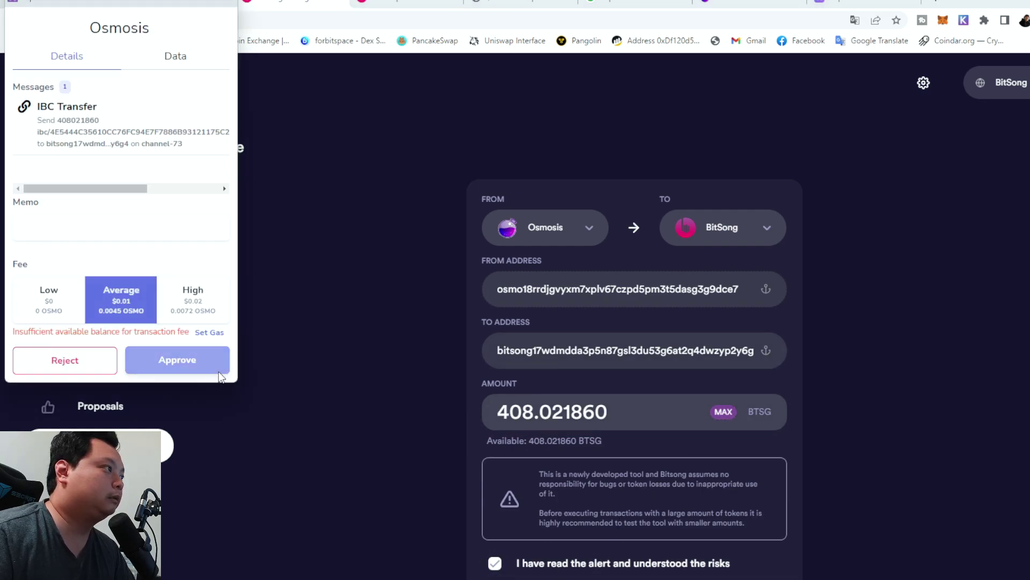
{"action": "left_click", "coordinate": [167, 356]}
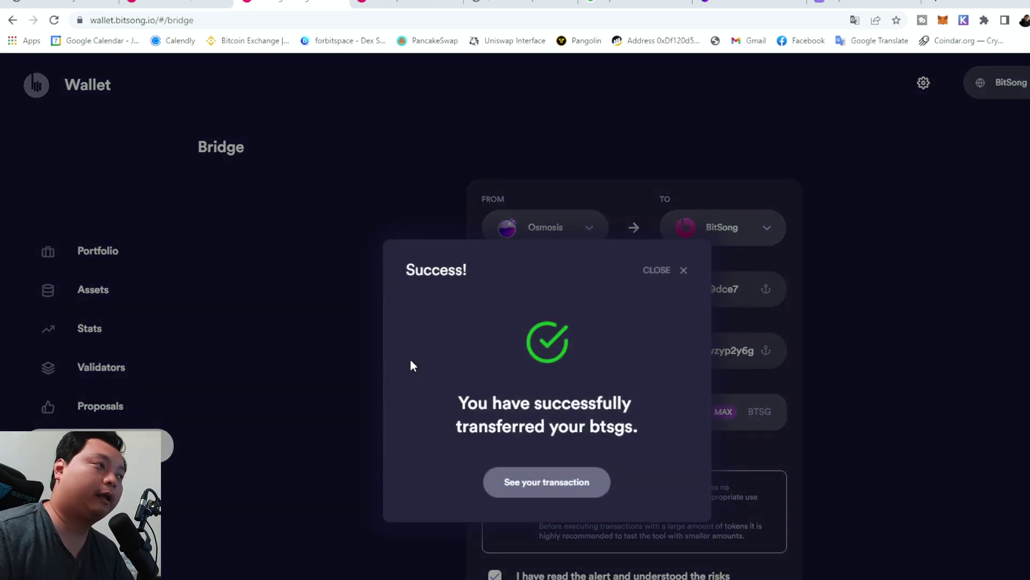
{"action": "left_click", "coordinate": [674, 274]}
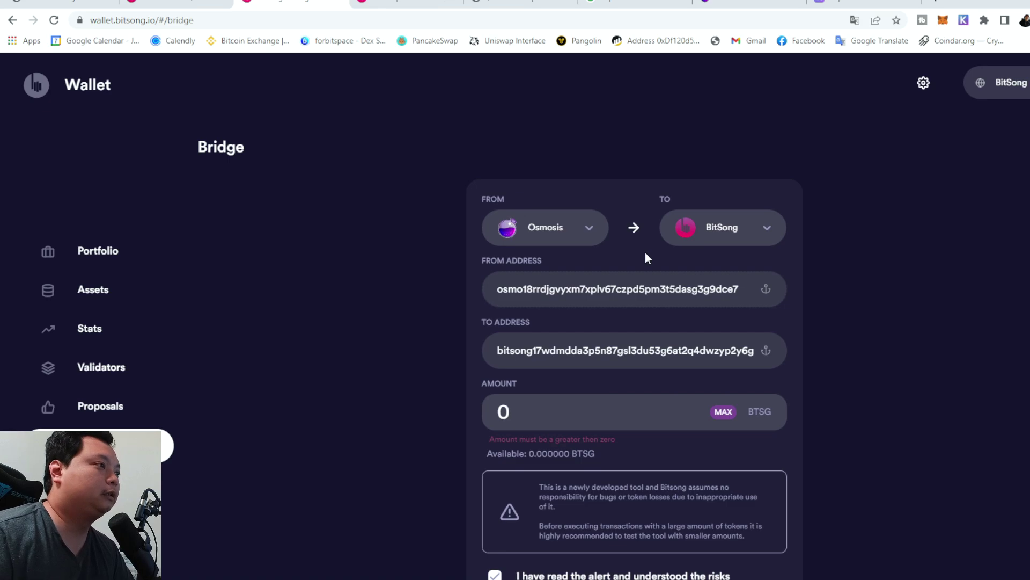
Step: Review the How to Stake $BTSG guide and the airdrop article's BTSG staking requirement
{"action": "left_click", "coordinate": [168, 2]}
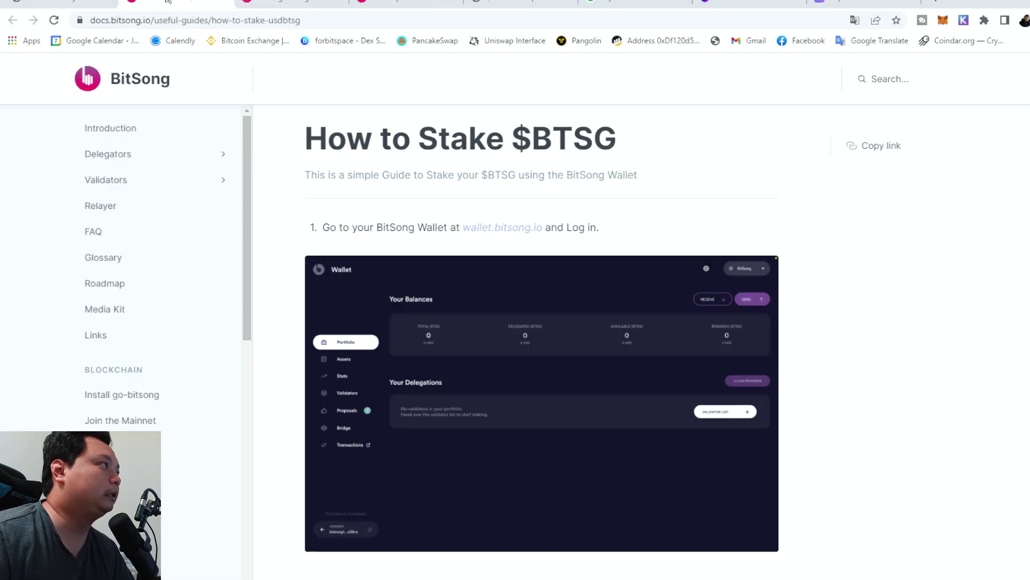
{"action": "left_click", "coordinate": [52, 3]}
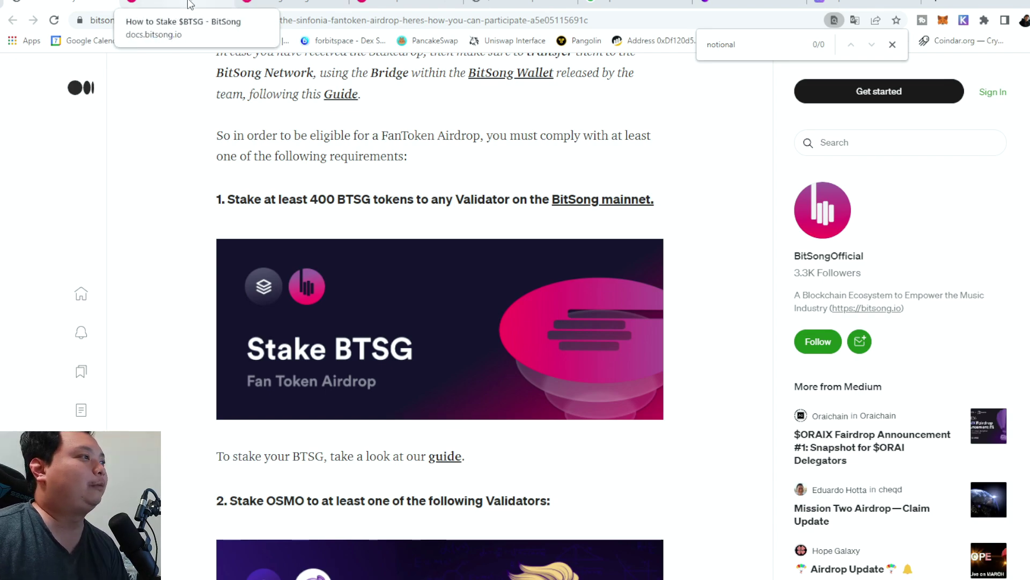
{"action": "left_click", "coordinate": [189, 4]}
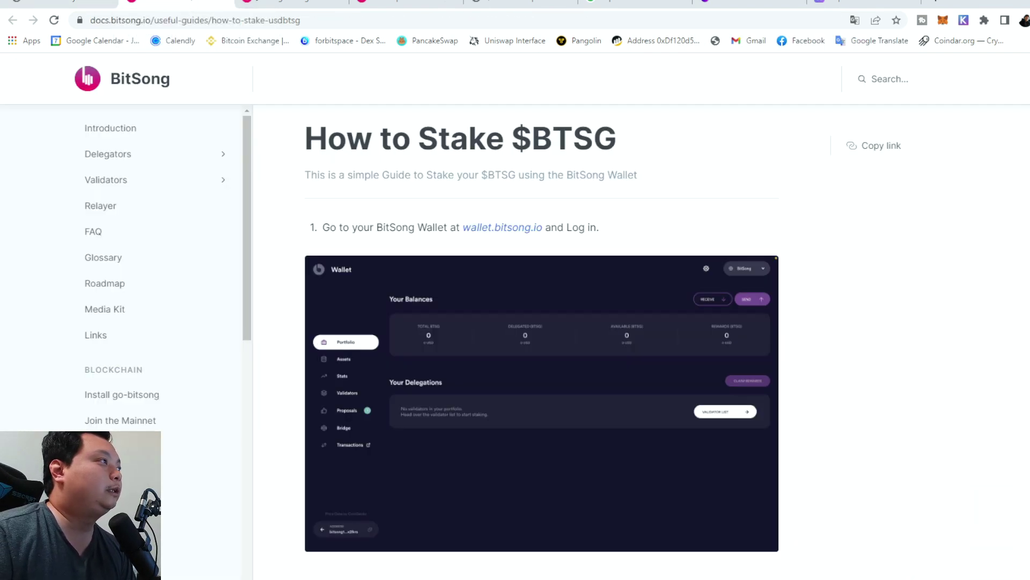
{"action": "left_click", "coordinate": [53, 4]}
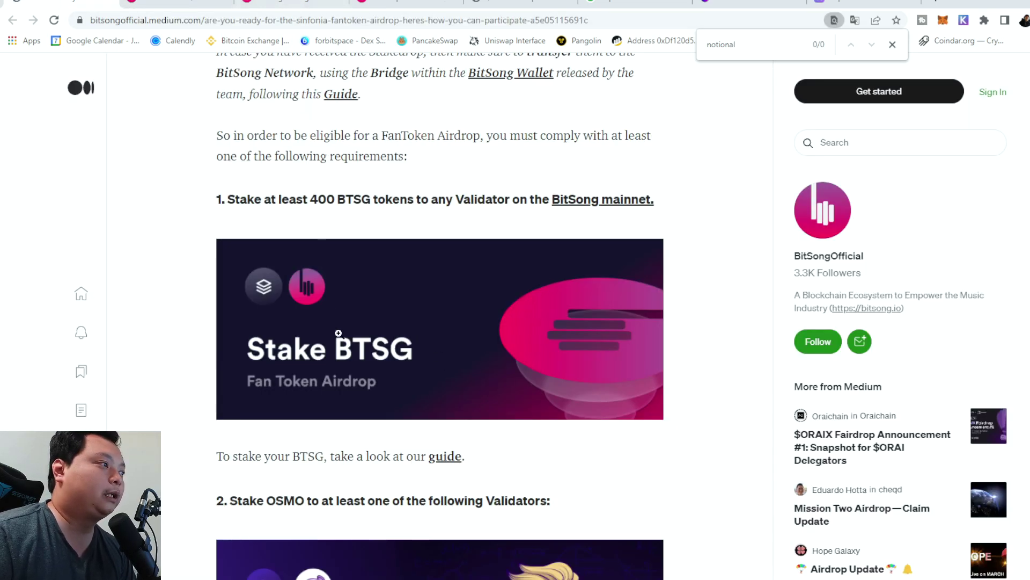
{"action": "scroll", "coordinate": [338, 336], "scroll_direction": "down", "scroll_amount": 2}
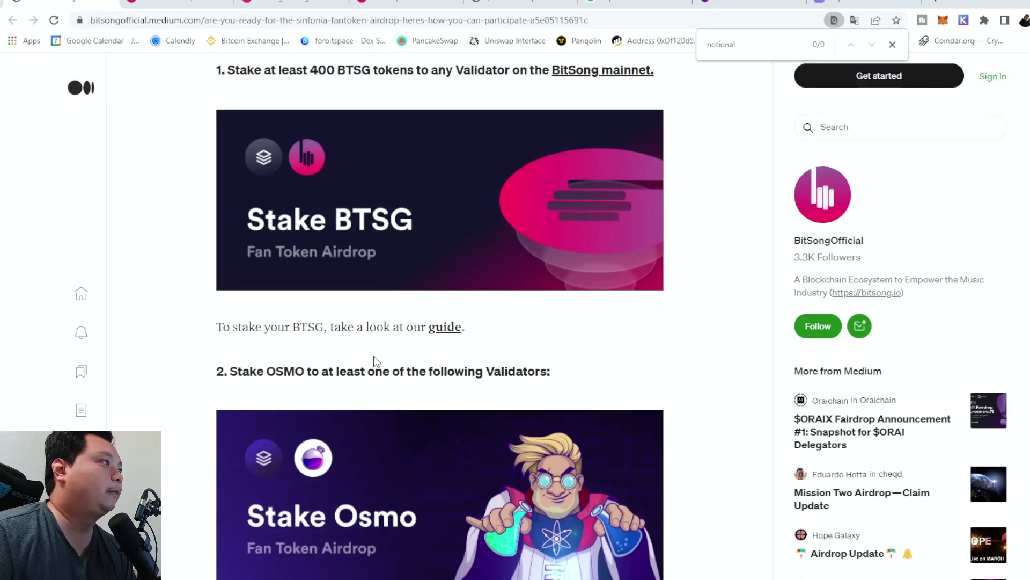
Step: Open the staking guide from the article and read its instructions for choosing a validator in the BitSong wallet
{"action": "left_click", "coordinate": [443, 328]}
{"action": "scroll", "coordinate": [418, 422], "scroll_direction": "down", "scroll_amount": 3}
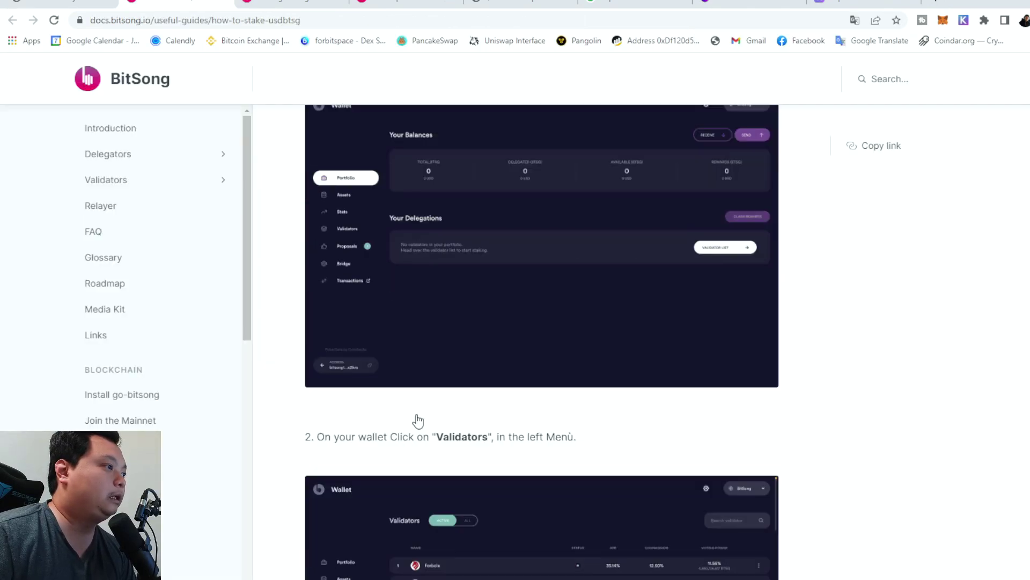
{"action": "scroll", "coordinate": [418, 422], "scroll_direction": "down", "scroll_amount": 4}
{"action": "left_click", "coordinate": [276, 4]}
{"action": "left_click", "coordinate": [177, 5]}
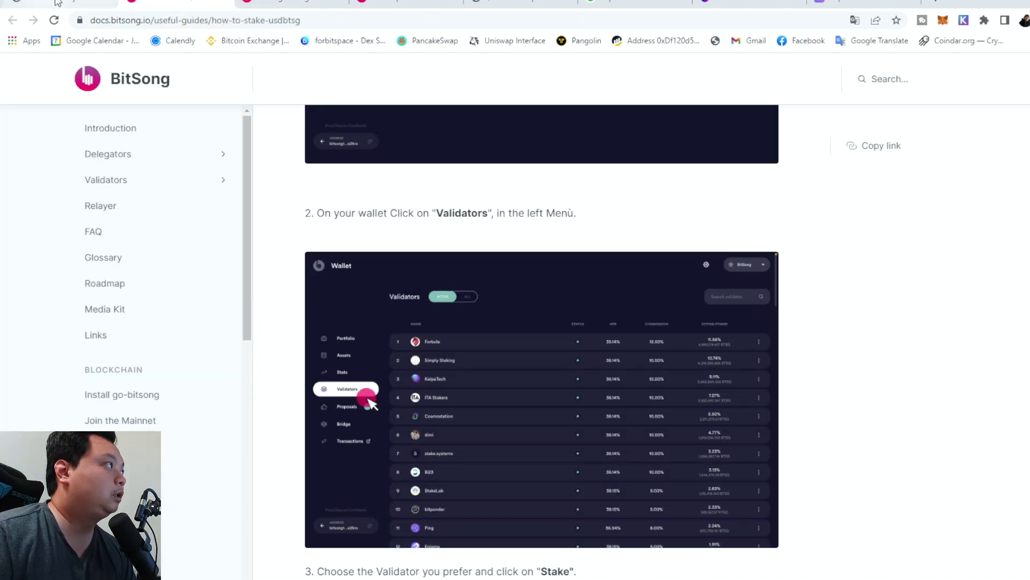
Step: Check the airdrop article's 400 BTSG staking requirement and its BitSong mainnet link against the How to Stake $BTSG guide
{"action": "left_click", "coordinate": [57, 4]}
{"action": "scroll", "coordinate": [454, 343], "scroll_direction": "up", "scroll_amount": 10}
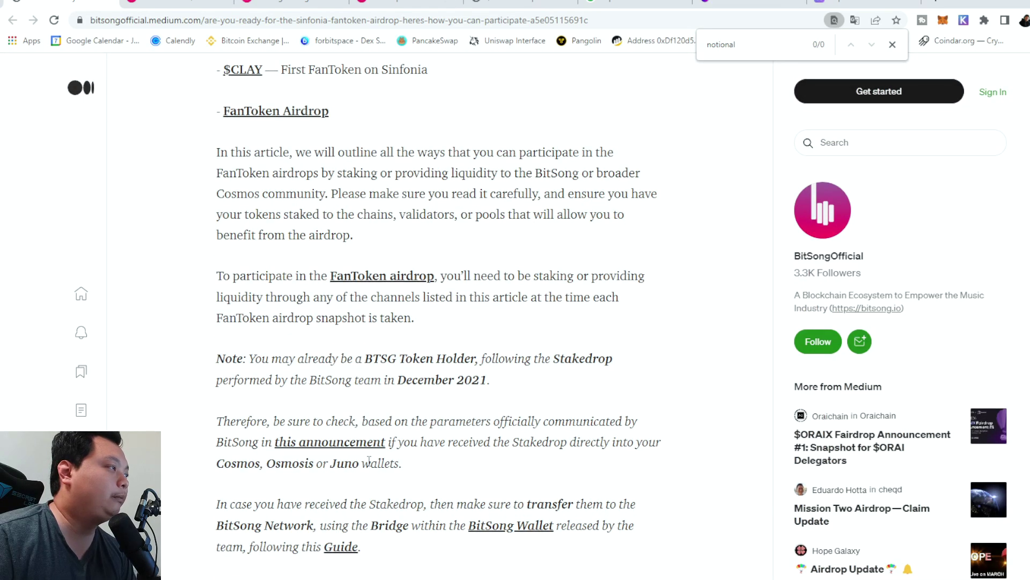
{"action": "scroll", "coordinate": [369, 461], "scroll_direction": "down", "scroll_amount": 6}
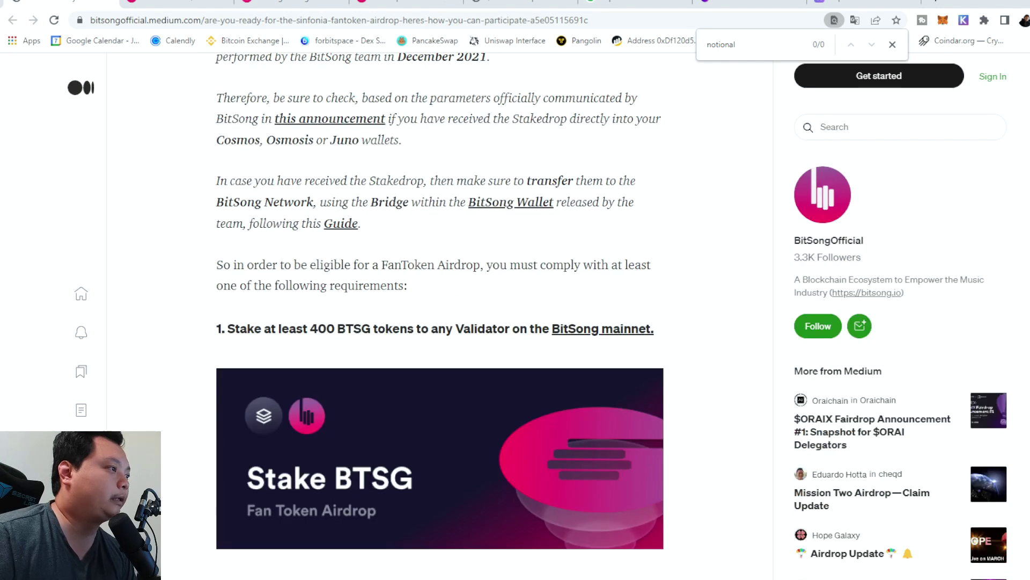
{"action": "left_click", "coordinate": [603, 329]}
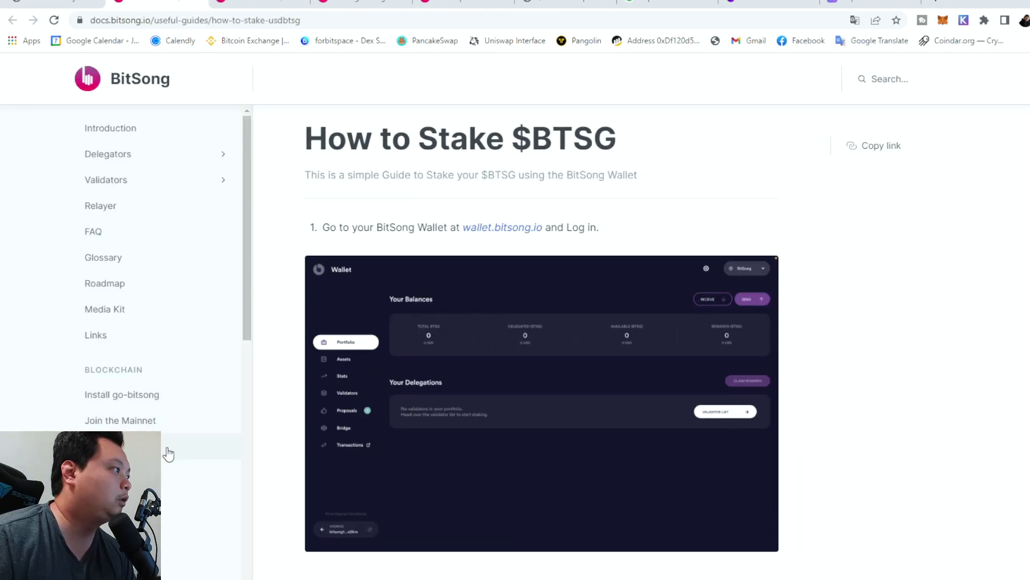
{"action": "scroll", "coordinate": [168, 455], "scroll_direction": "down", "scroll_amount": 6}
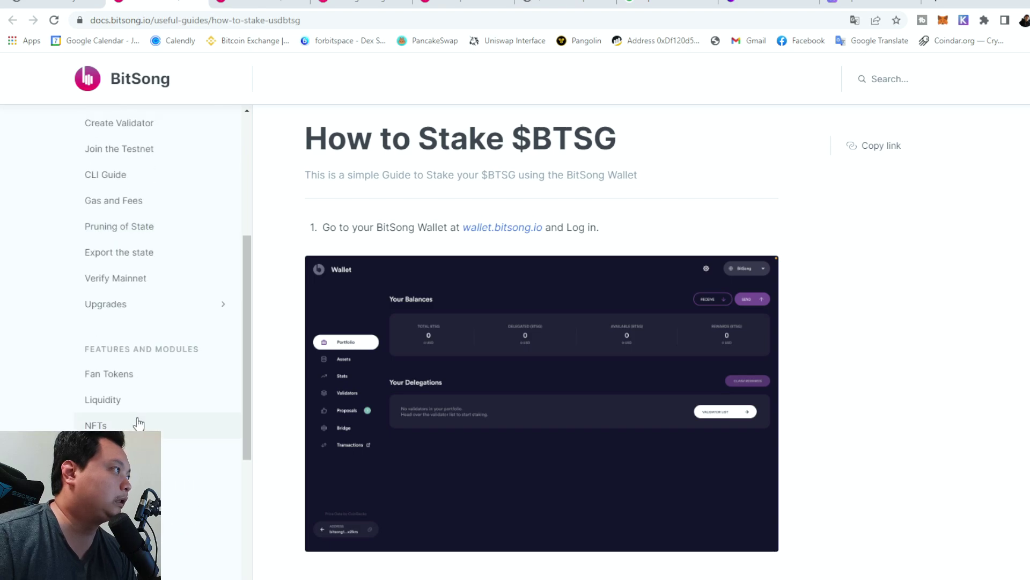
Step: Review the airdrop article's validator lists, JUNO staking instructions, and Osmosis and JunoSwap liquidity pool requirements
{"action": "left_click", "coordinate": [89, 7]}
{"action": "scroll", "coordinate": [420, 520], "scroll_direction": "down", "scroll_amount": 12}
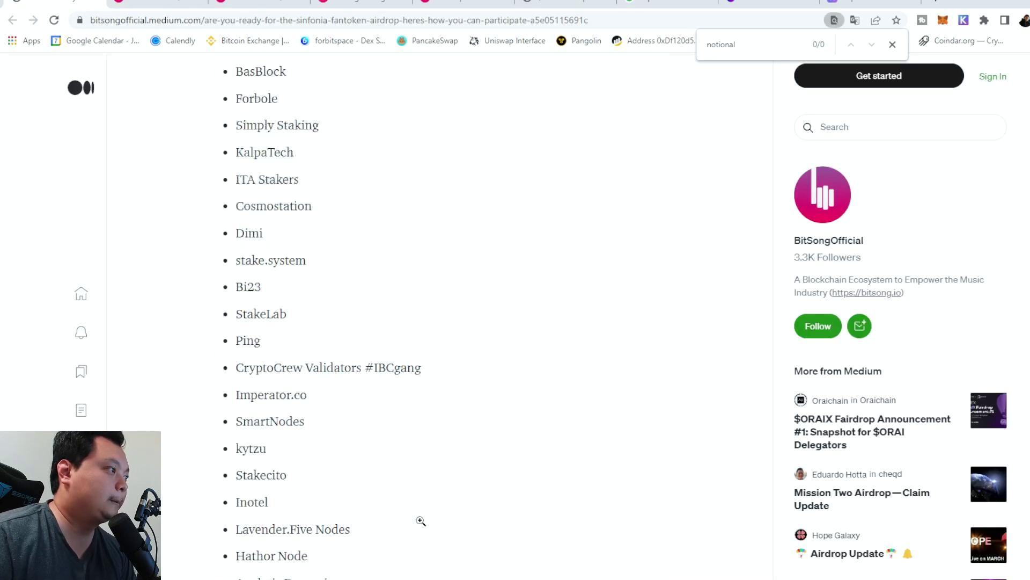
{"action": "scroll", "coordinate": [421, 520], "scroll_direction": "down", "scroll_amount": 15}
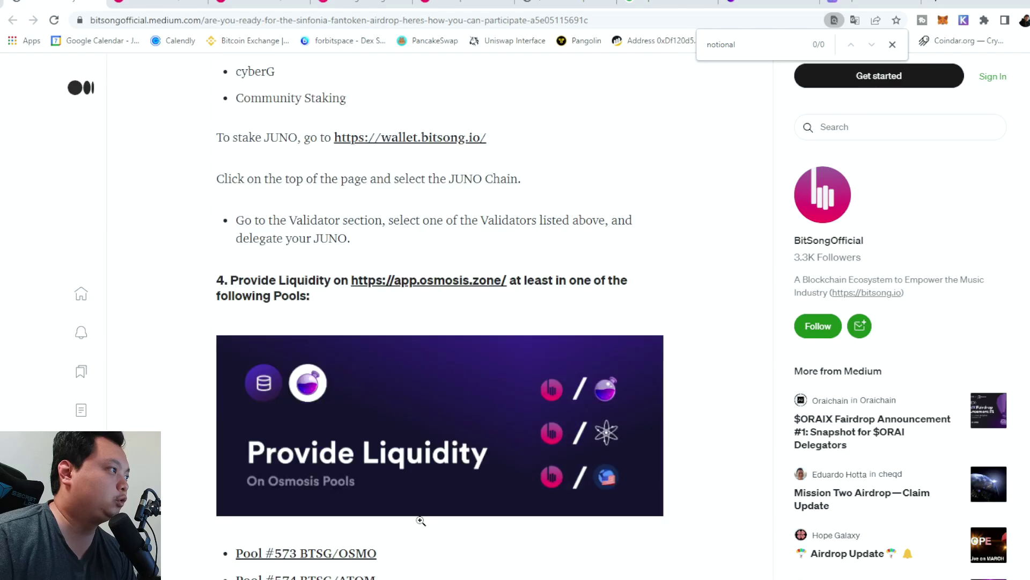
{"action": "scroll", "coordinate": [398, 524], "scroll_direction": "down", "scroll_amount": 6}
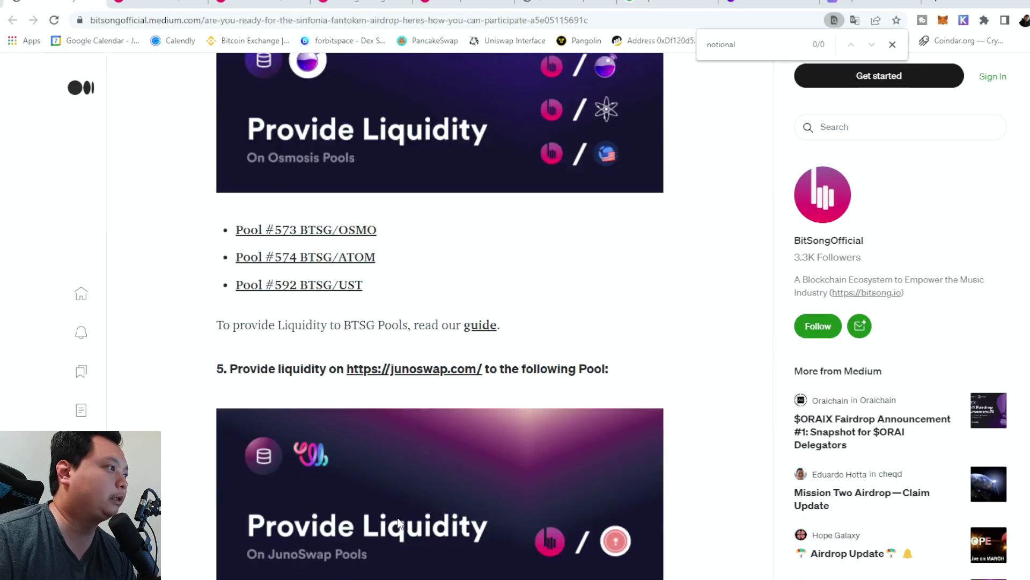
{"action": "scroll", "coordinate": [398, 523], "scroll_direction": "down", "scroll_amount": 15}
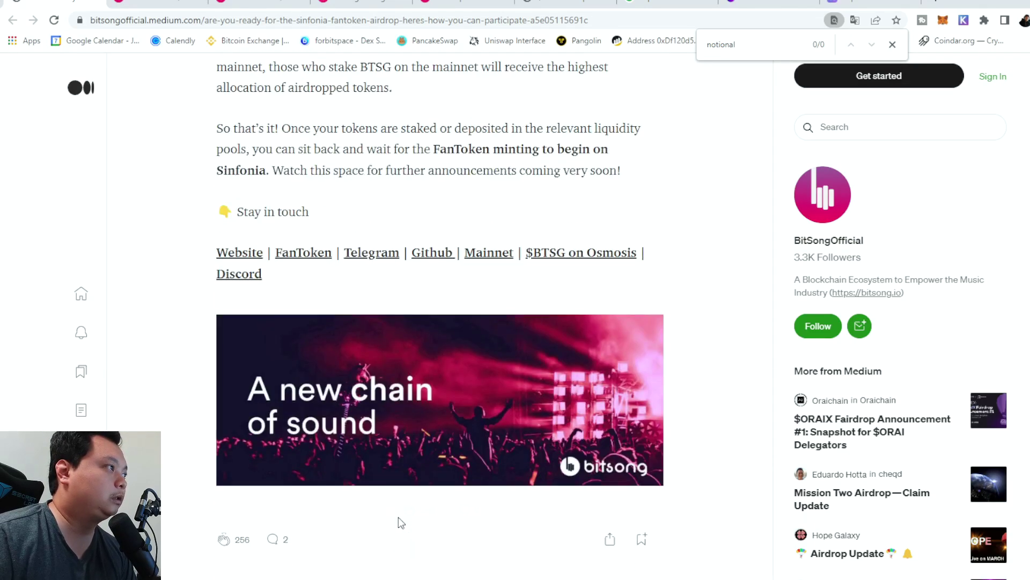
{"action": "scroll", "coordinate": [398, 517], "scroll_direction": "up", "scroll_amount": 20}
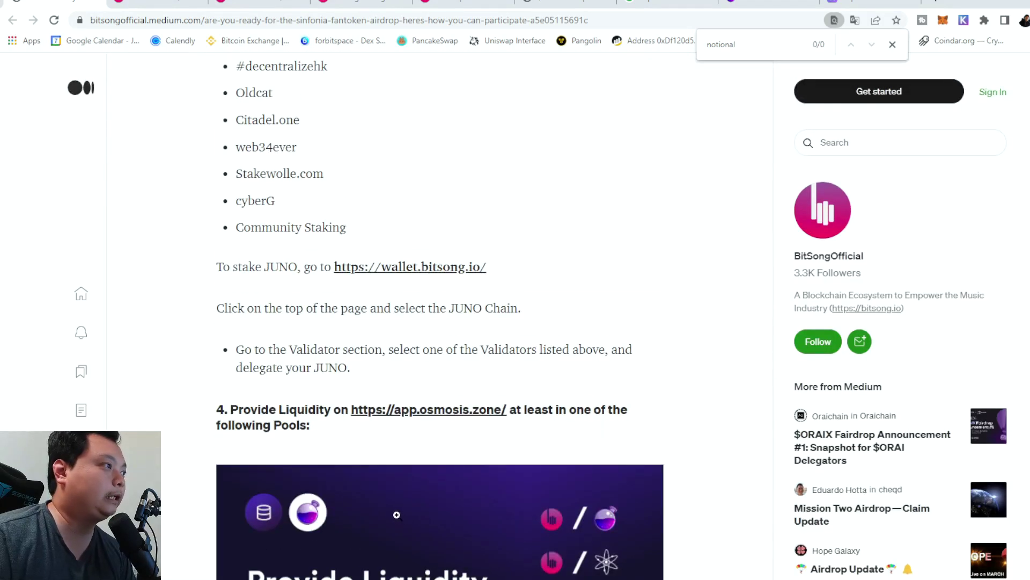
{"action": "scroll", "coordinate": [368, 526], "scroll_direction": "up", "scroll_amount": 20}
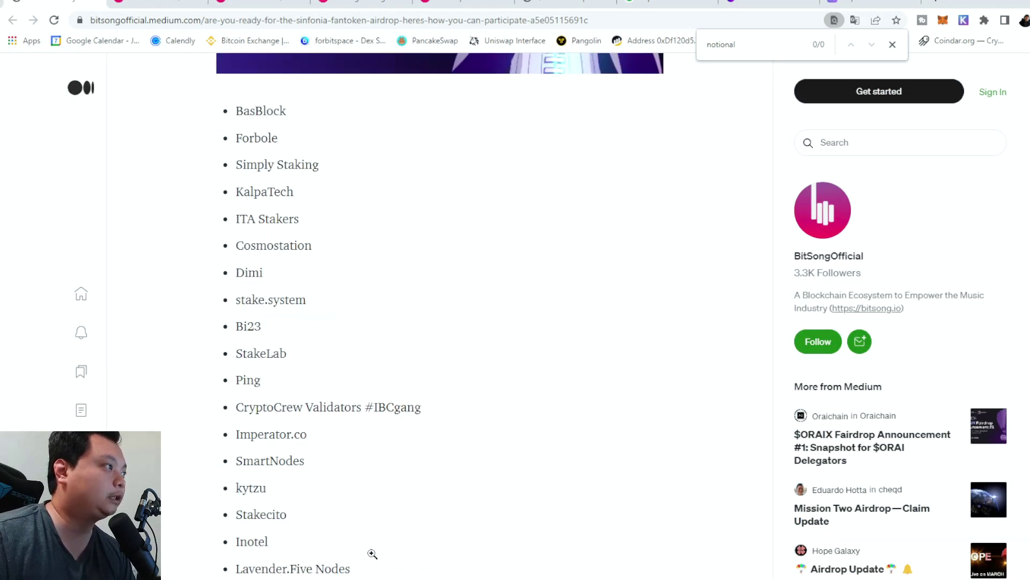
Step: Reread the article's BTSG staking requirement and open its BitSong mainnet link to view the validators on Mintscan
{"action": "scroll", "coordinate": [370, 547], "scroll_direction": "up", "scroll_amount": 6}
{"action": "scroll", "coordinate": [369, 547], "scroll_direction": "up", "scroll_amount": 7}
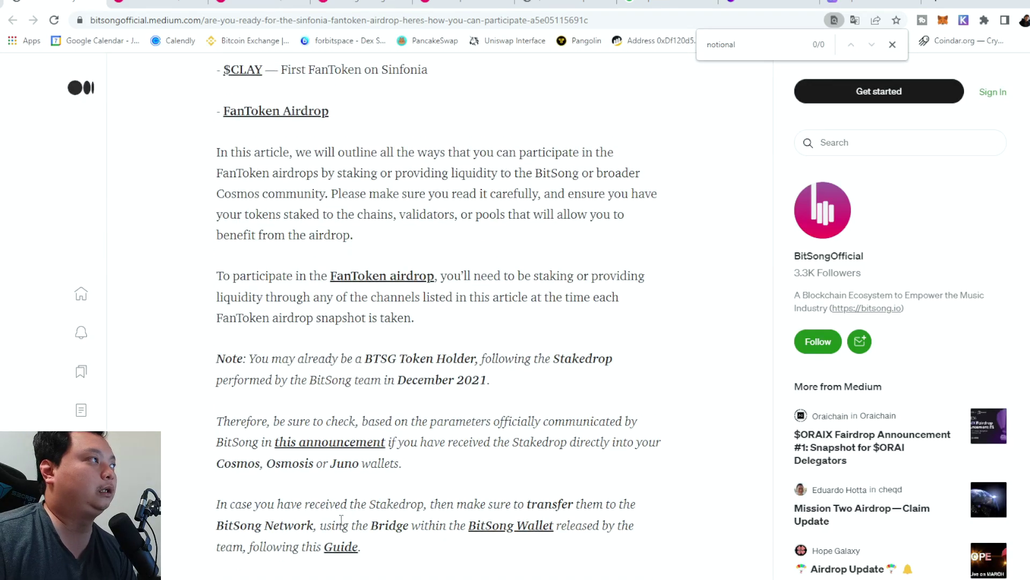
{"action": "scroll", "coordinate": [342, 520], "scroll_direction": "up", "scroll_amount": 4}
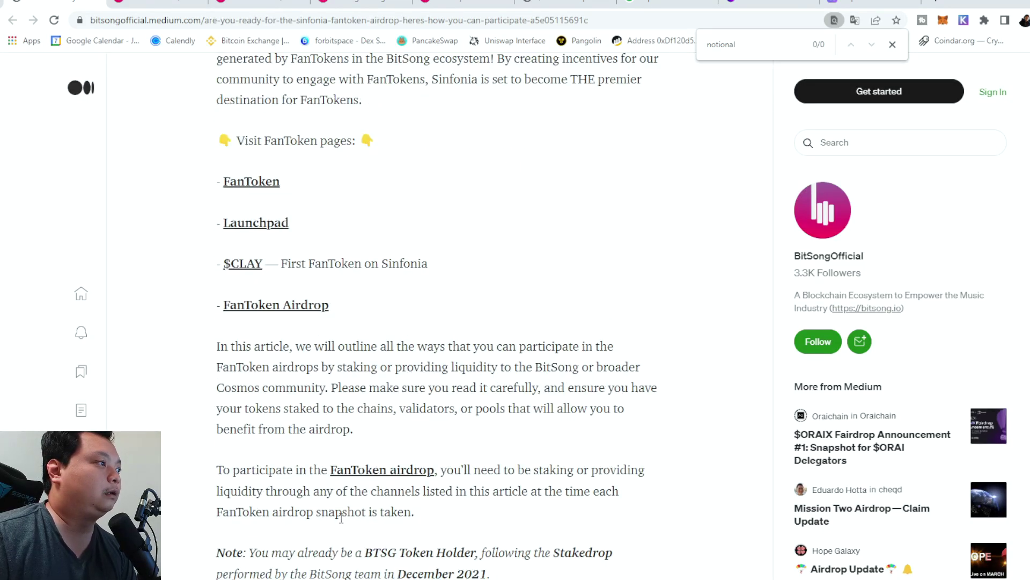
{"action": "scroll", "coordinate": [341, 519], "scroll_direction": "down", "scroll_amount": 20}
{"action": "scroll", "coordinate": [343, 521], "scroll_direction": "up", "scroll_amount": 7}
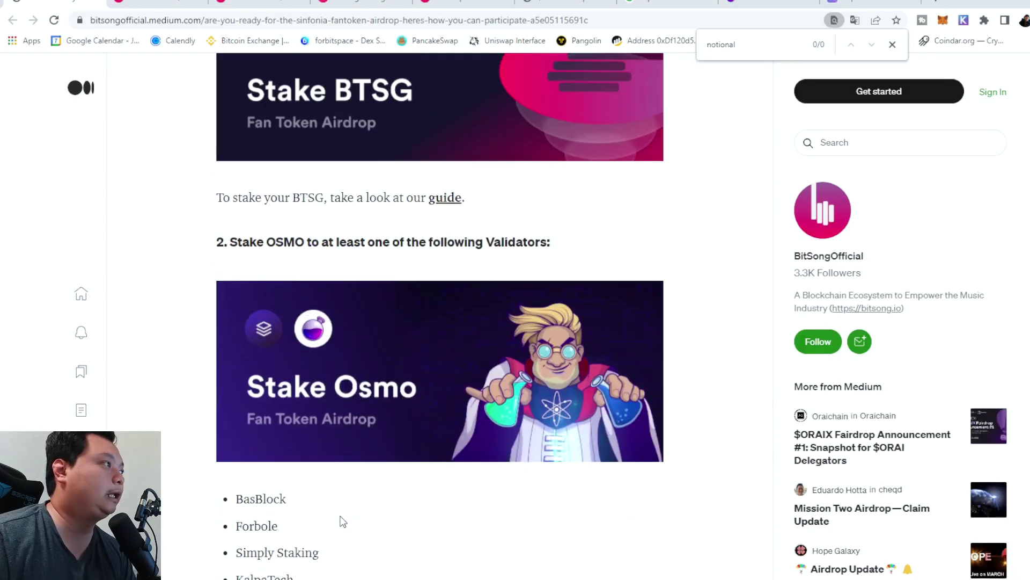
{"action": "scroll", "coordinate": [329, 272], "scroll_direction": "up", "scroll_amount": 5}
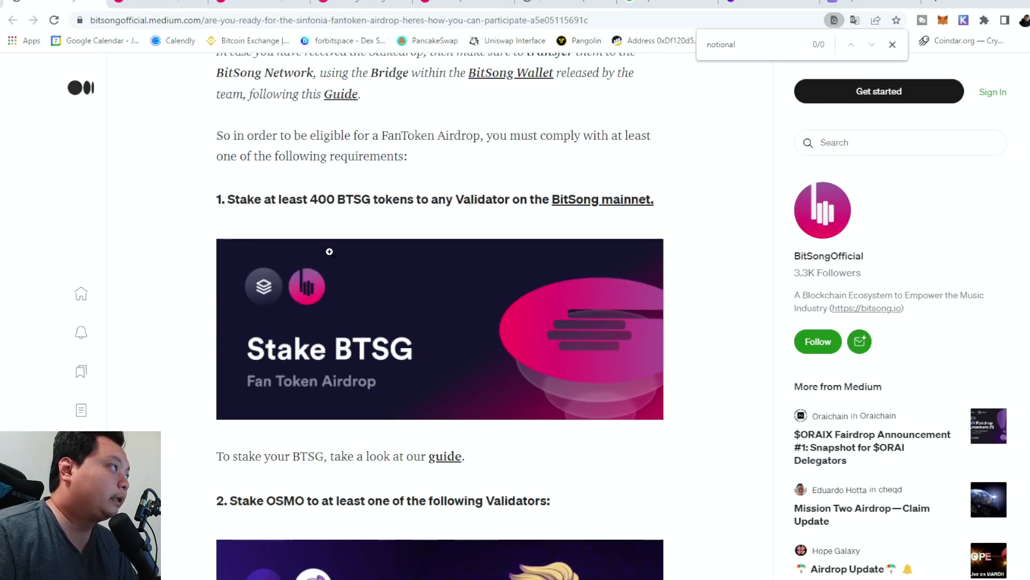
{"action": "left_click_drag", "start_coordinate": [419, 202], "coordinate": [564, 202]}
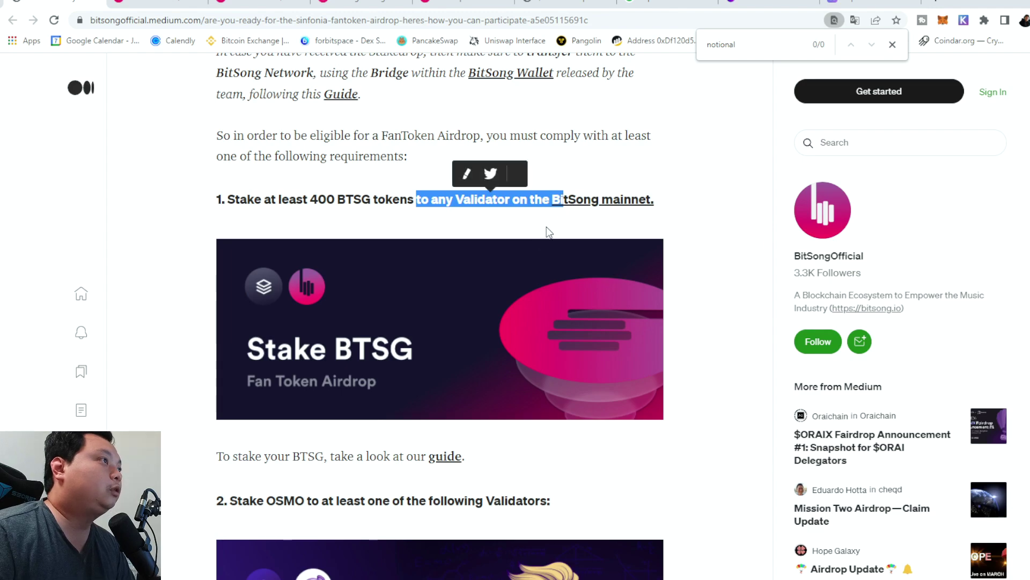
{"action": "left_click", "coordinate": [574, 202]}
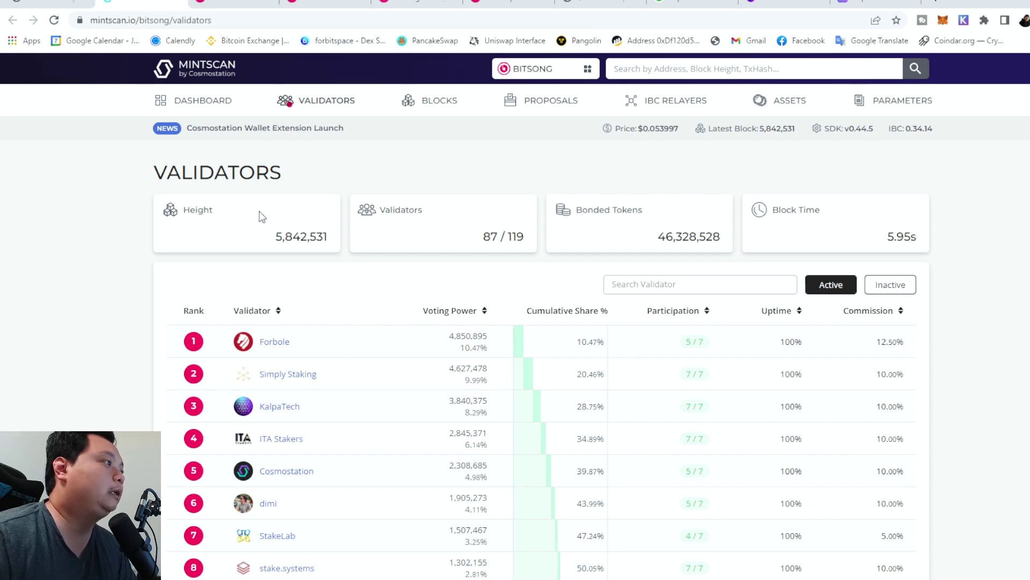
Step: Switch to the BitSong wallet and examine the APR, commission and voting power of its active validators
{"action": "left_click", "coordinate": [220, 4]}
{"action": "left_click", "coordinate": [332, 3]}
{"action": "left_click", "coordinate": [423, 3]}
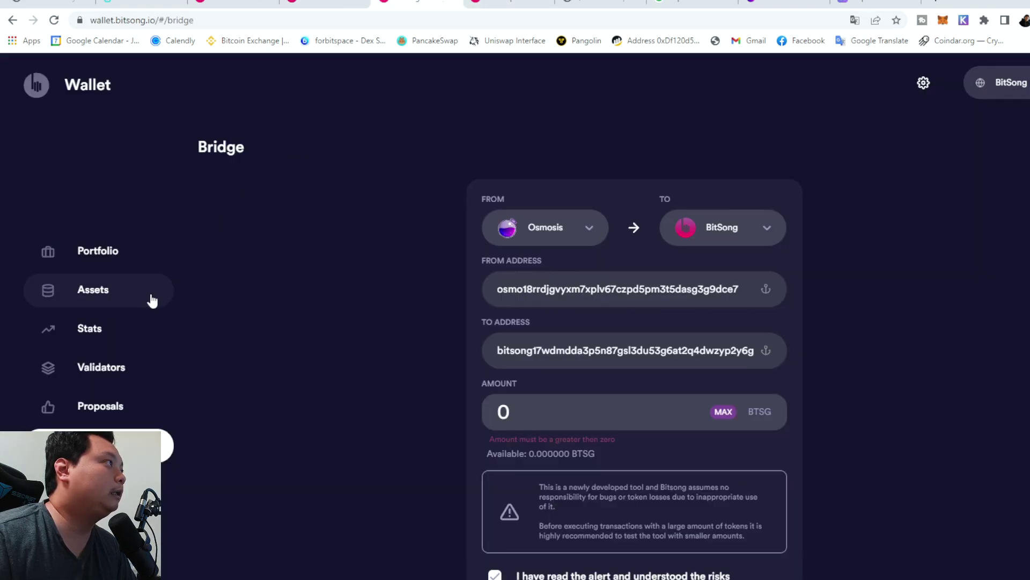
{"action": "left_click", "coordinate": [96, 368]}
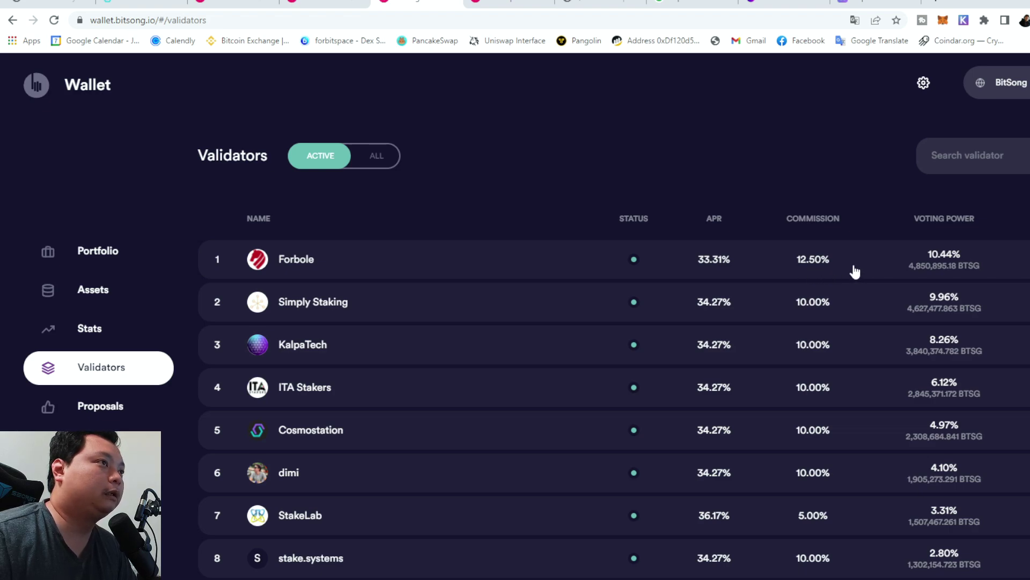
{"action": "scroll", "coordinate": [445, 365], "scroll_direction": "down", "scroll_amount": 14}
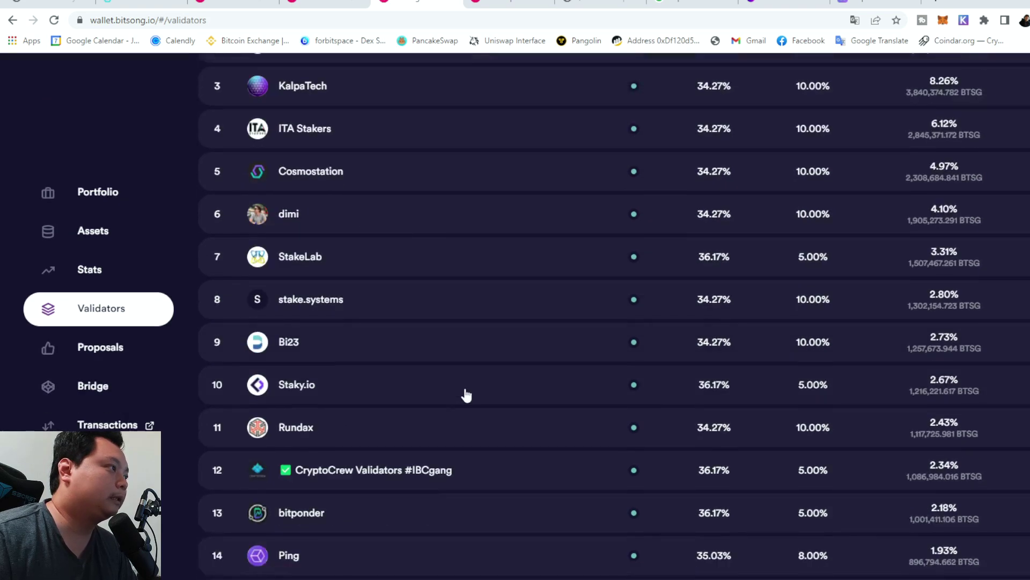
{"action": "scroll", "coordinate": [468, 396], "scroll_direction": "up", "scroll_amount": 1}
{"action": "scroll", "coordinate": [472, 400], "scroll_direction": "down", "scroll_amount": 20}
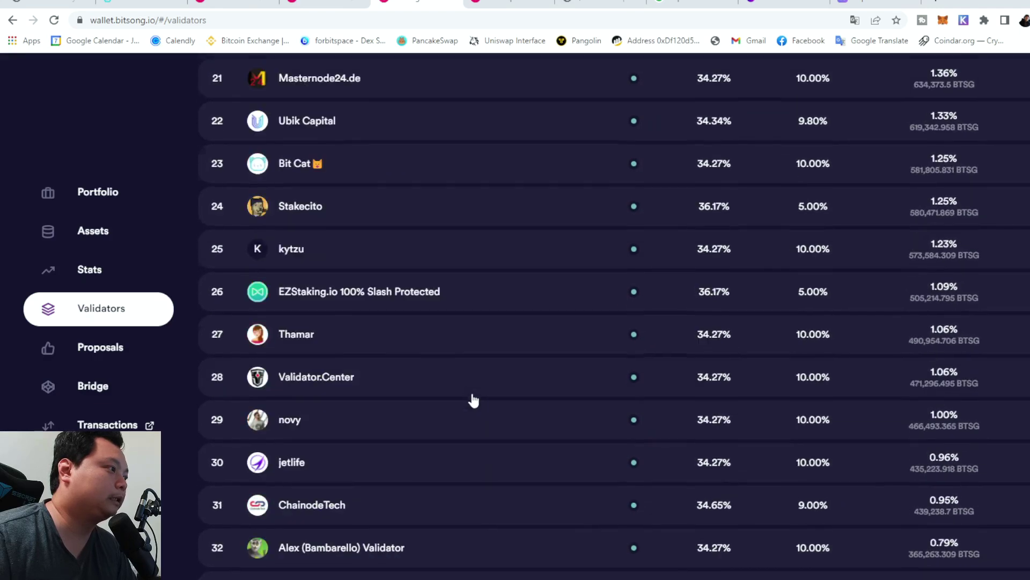
{"action": "scroll", "coordinate": [474, 400], "scroll_direction": "down", "scroll_amount": 15}
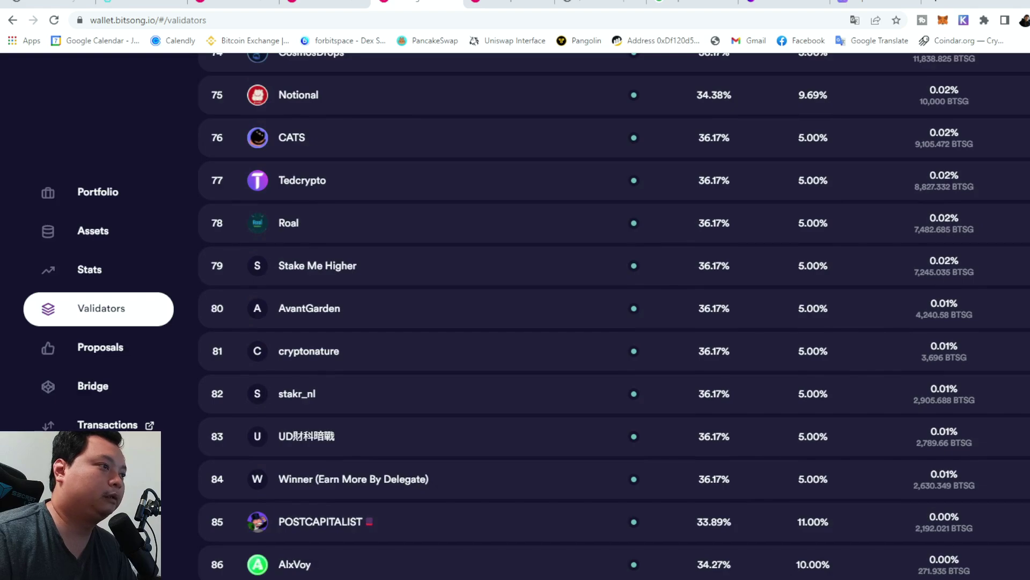
{"action": "scroll", "coordinate": [1026, 152], "scroll_direction": "up", "scroll_amount": 20}
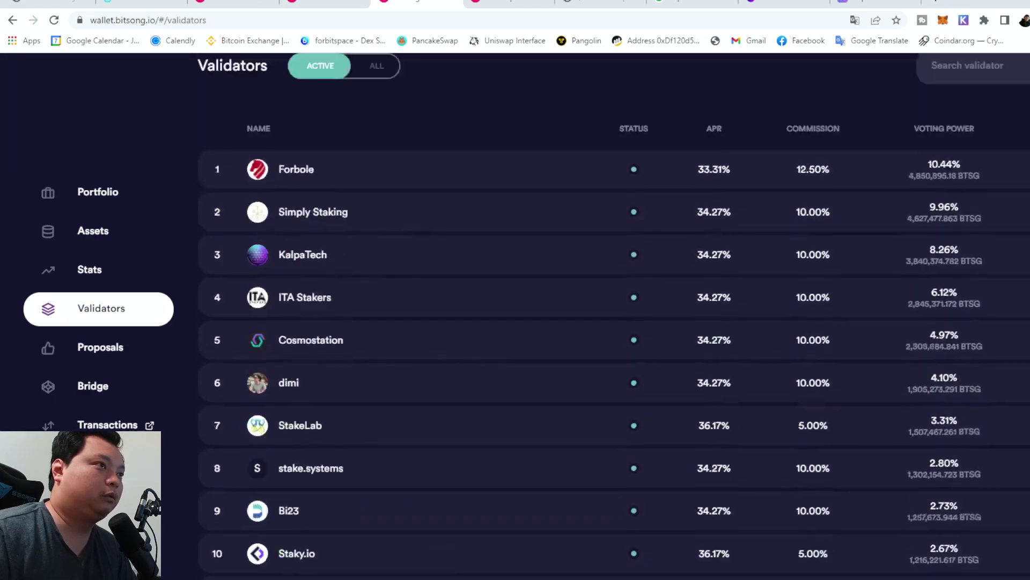
Step: Try to delegate the maximum available BTSG to the Forbole validator
{"action": "left_click", "coordinate": [885, 260]}
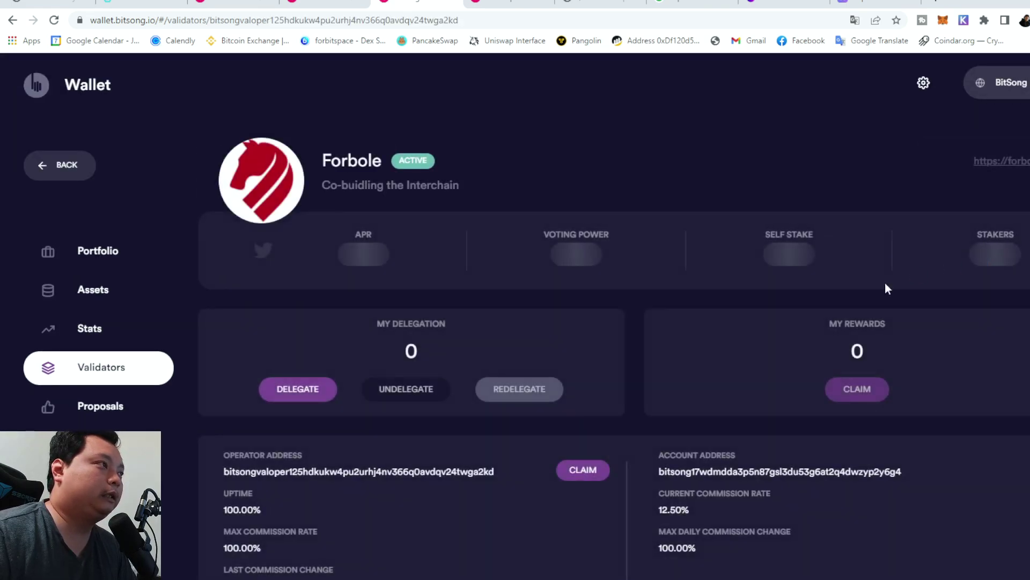
{"action": "left_click", "coordinate": [298, 400]}
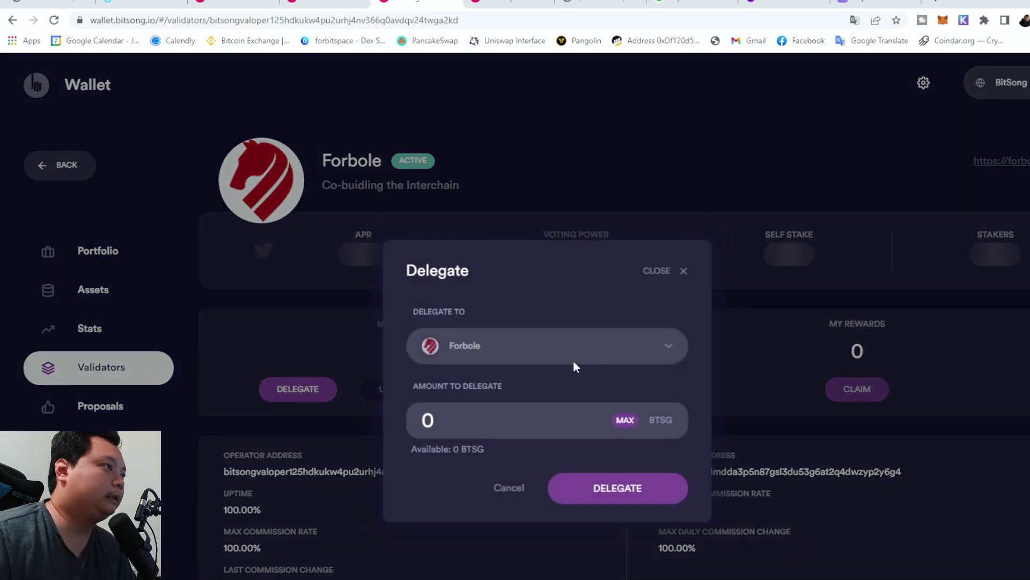
{"action": "left_click", "coordinate": [626, 417]}
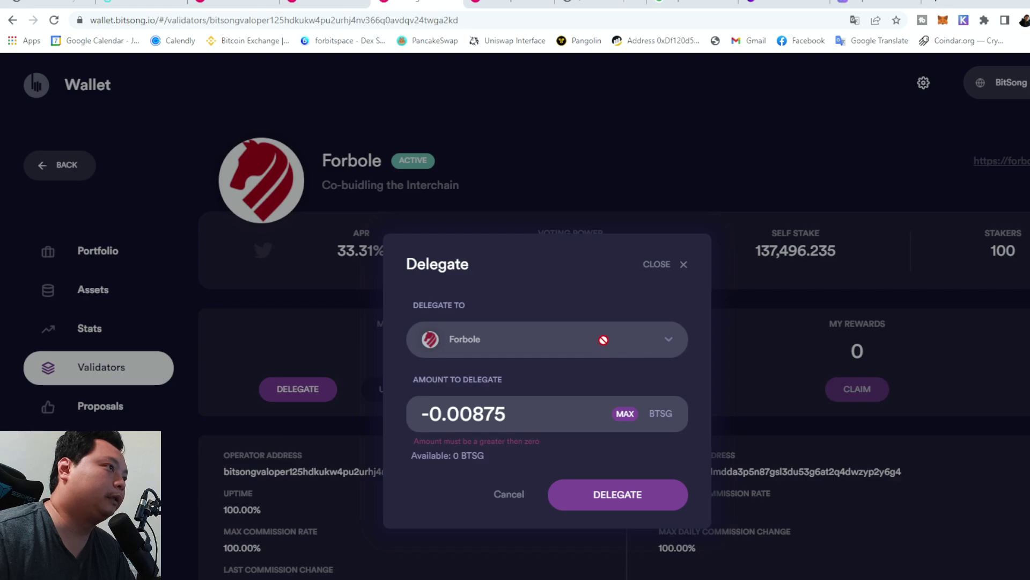
{"action": "left_click", "coordinate": [677, 265]}
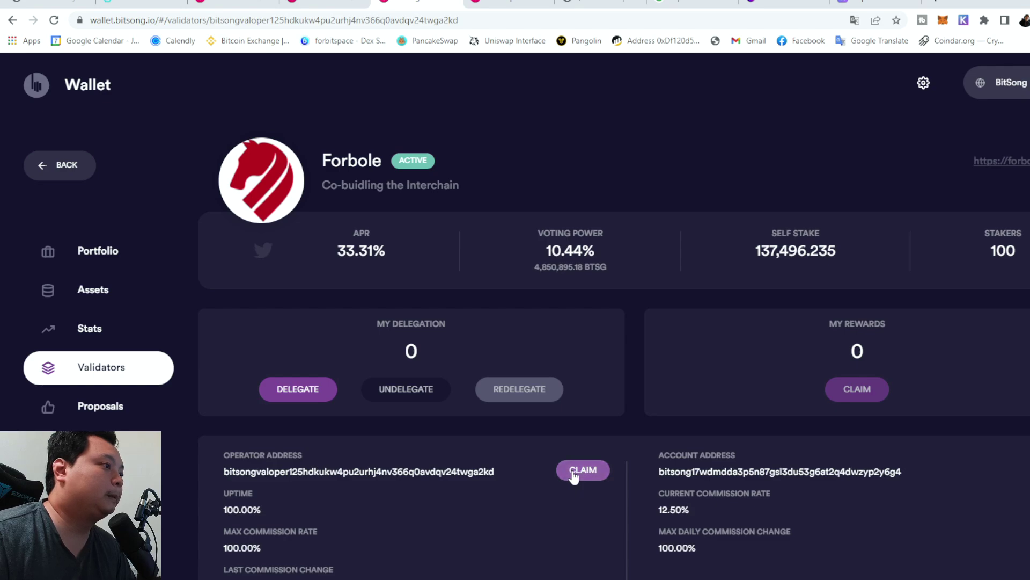
{"action": "left_click", "coordinate": [302, 393]}
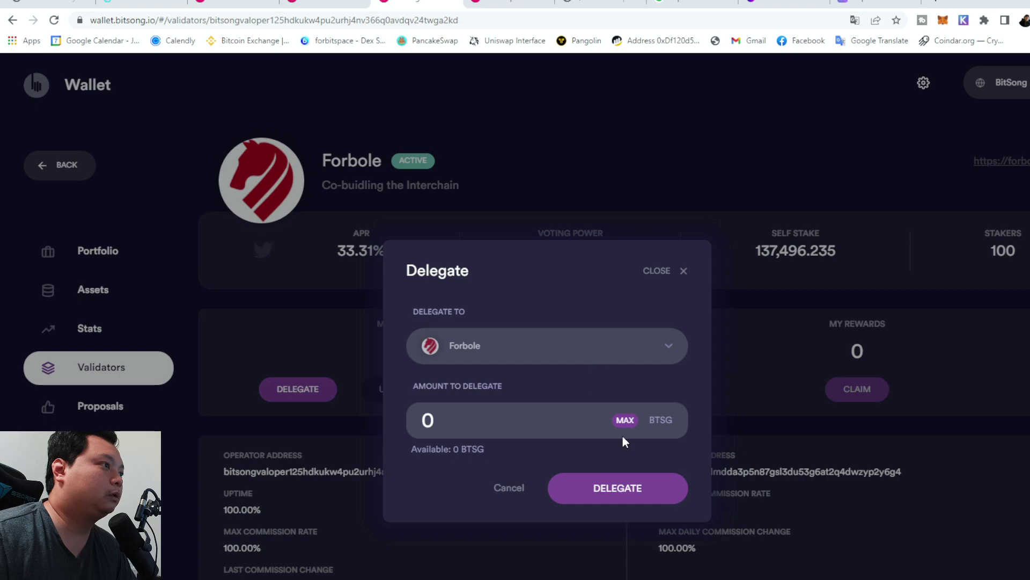
{"action": "left_click", "coordinate": [625, 420]}
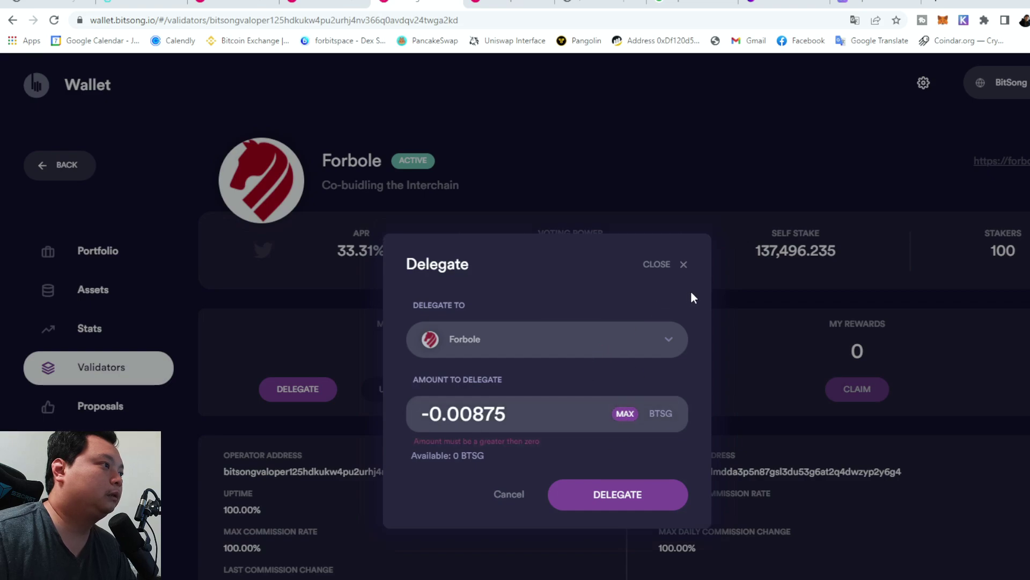
{"action": "left_click", "coordinate": [733, 320]}
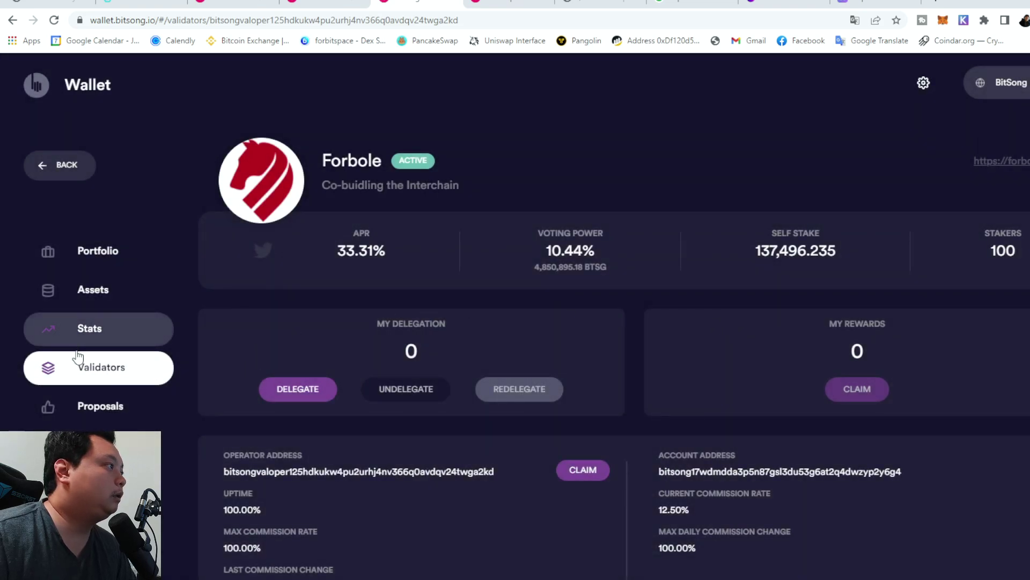
Step: Try to set up a bridge transfer of the maximum BTSG from Osmosis to BitSong
{"action": "left_click", "coordinate": [155, 445]}
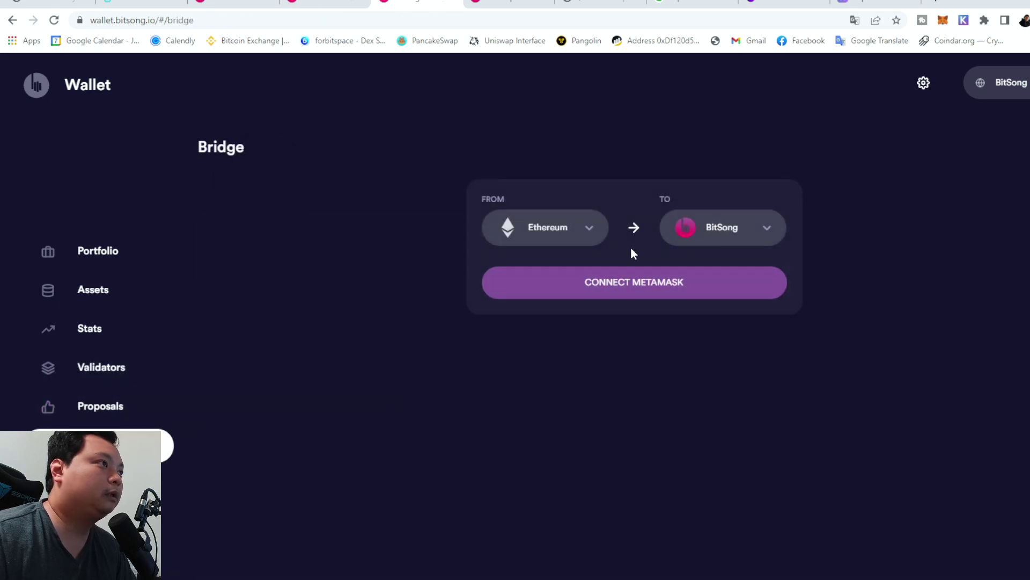
{"action": "left_click", "coordinate": [111, 248]}
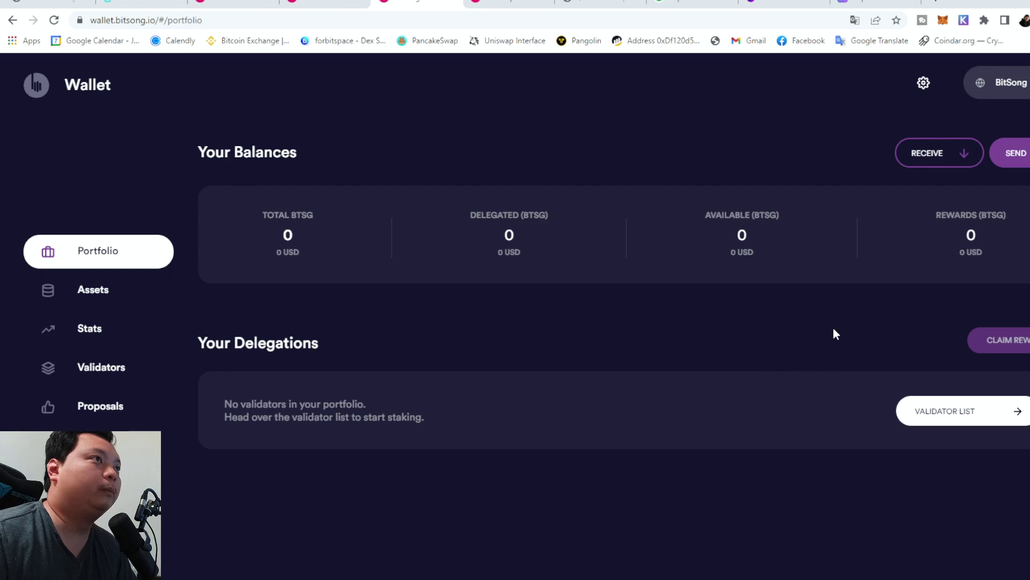
{"action": "left_click", "coordinate": [156, 446]}
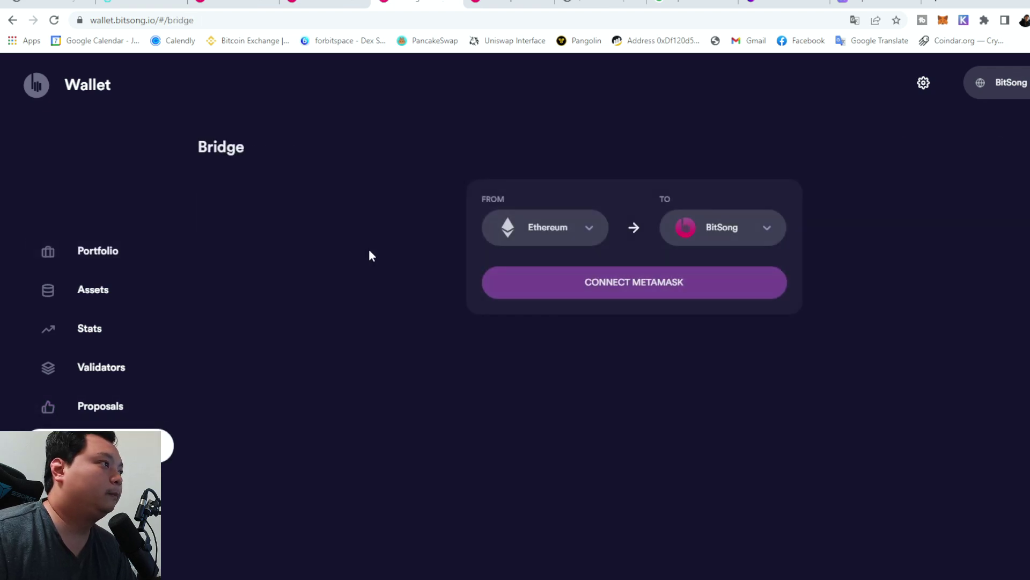
{"action": "left_click", "coordinate": [539, 234]}
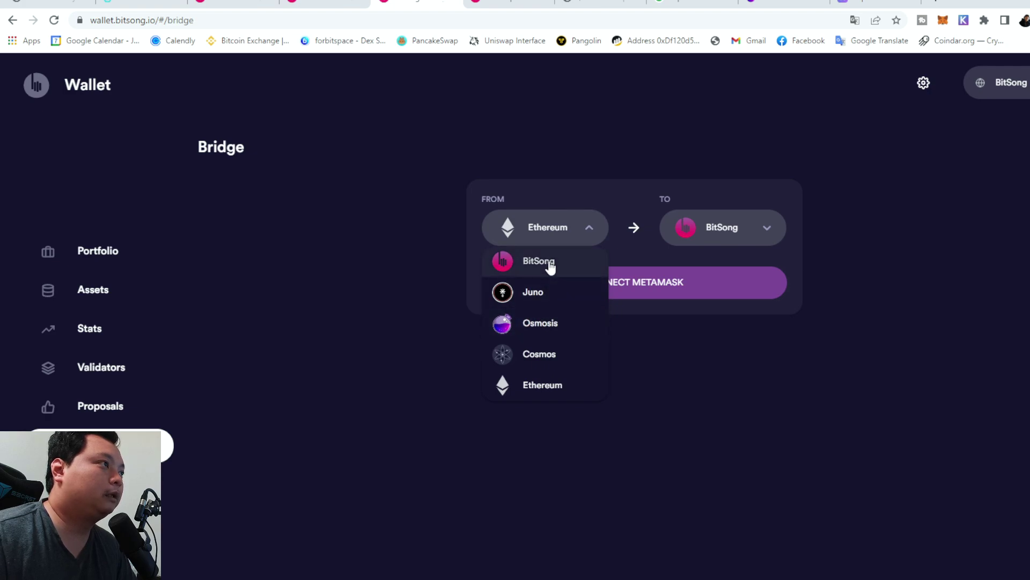
{"action": "left_click", "coordinate": [544, 325]}
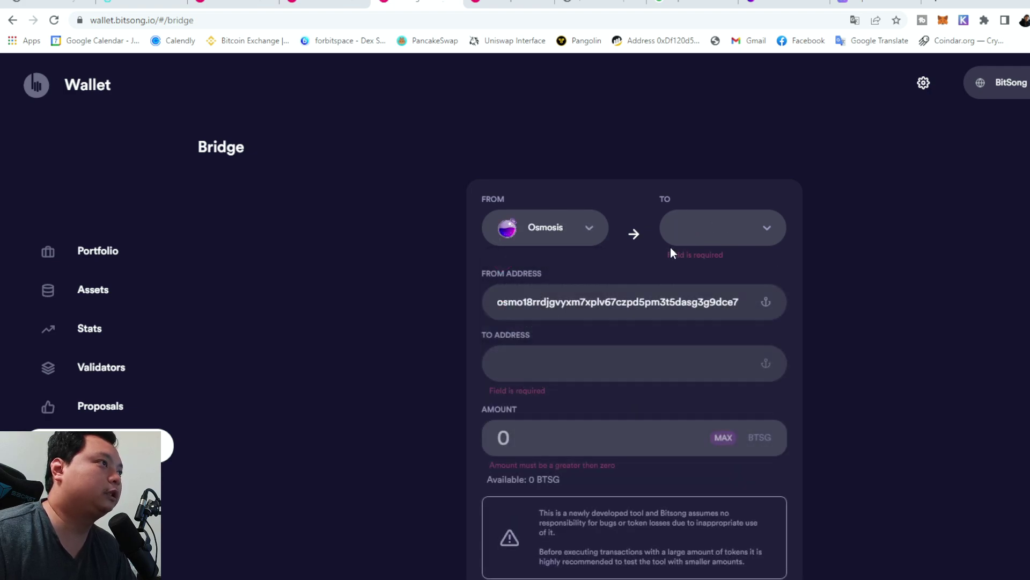
{"action": "left_click", "coordinate": [720, 236]}
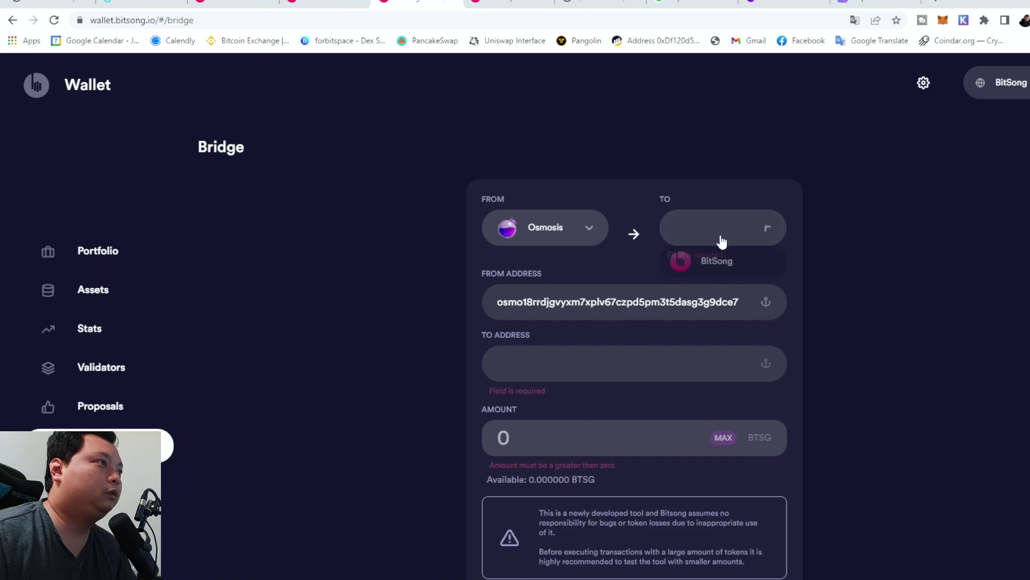
{"action": "left_click", "coordinate": [717, 264]}
{"action": "left_click", "coordinate": [723, 414]}
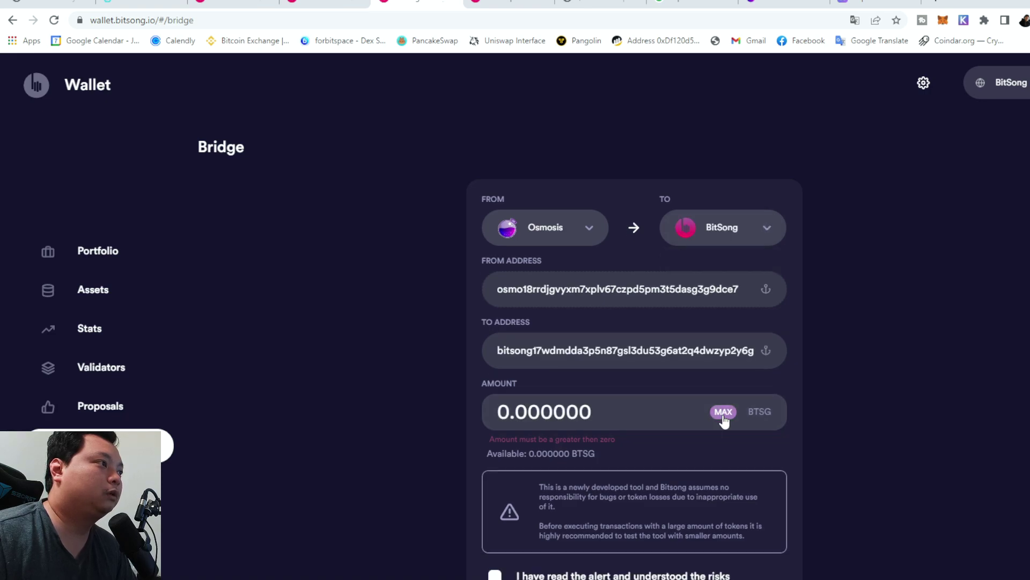
{"action": "left_click", "coordinate": [546, 236]}
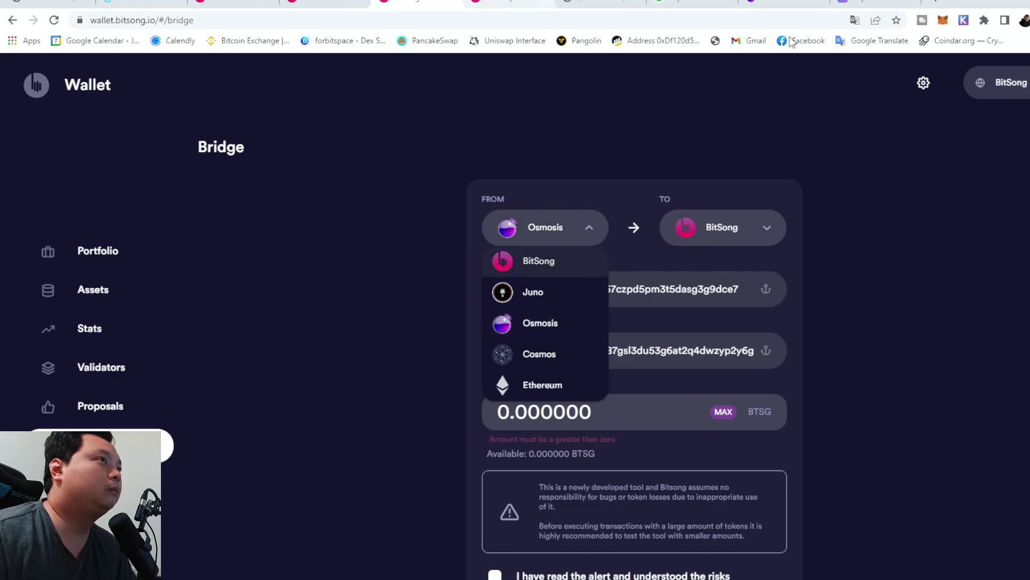
Step: Check the available BTSG balance on the BitSong network in the Keplr wallet extension
{"action": "left_click", "coordinate": [964, 20]}
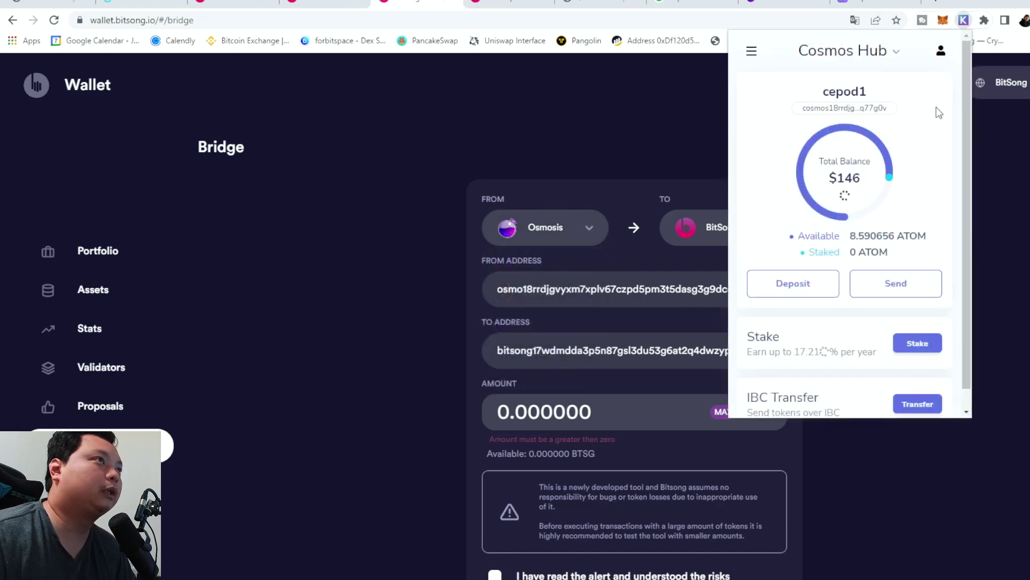
{"action": "left_click", "coordinate": [890, 47]}
{"action": "scroll", "coordinate": [848, 246], "scroll_direction": "down", "scroll_amount": 5}
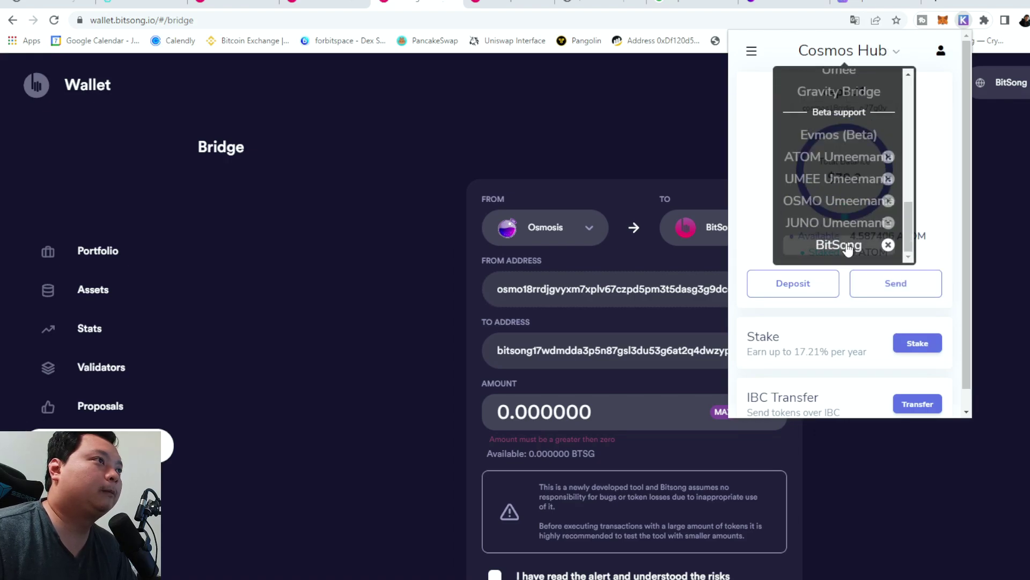
{"action": "left_click", "coordinate": [847, 247]}
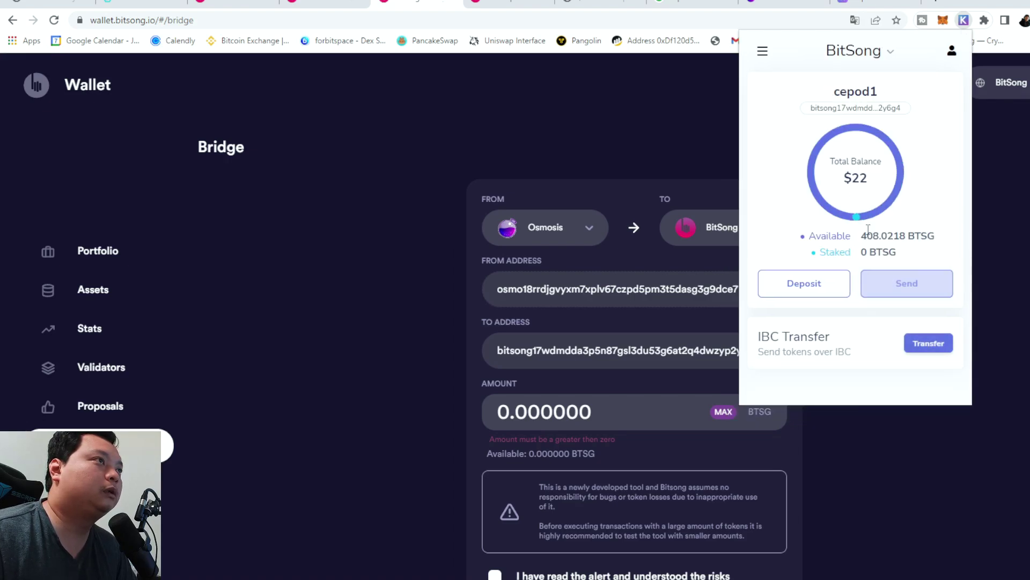
{"action": "left_click_drag", "start_coordinate": [862, 236], "coordinate": [927, 235]}
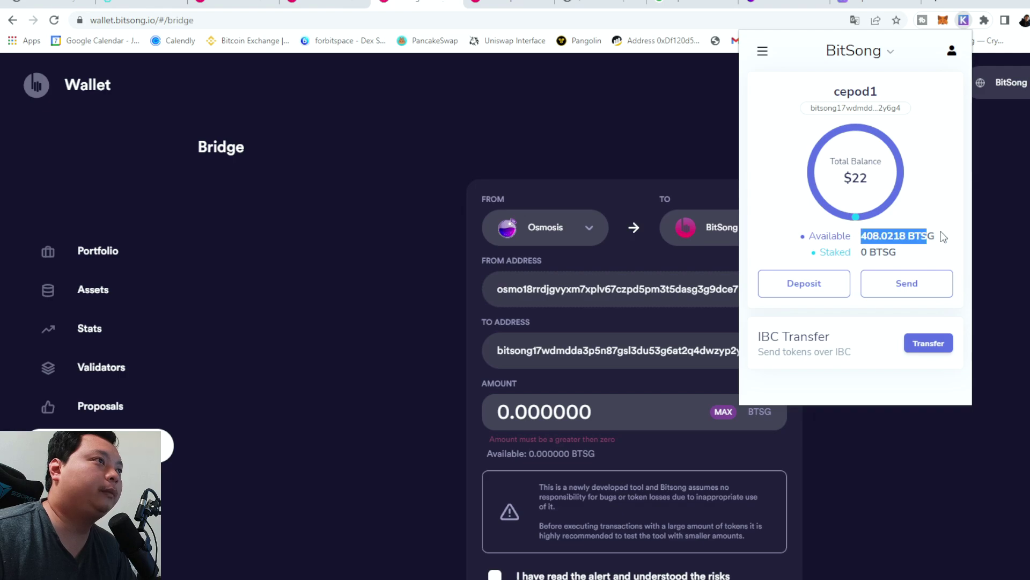
{"action": "left_click", "coordinate": [1003, 300]}
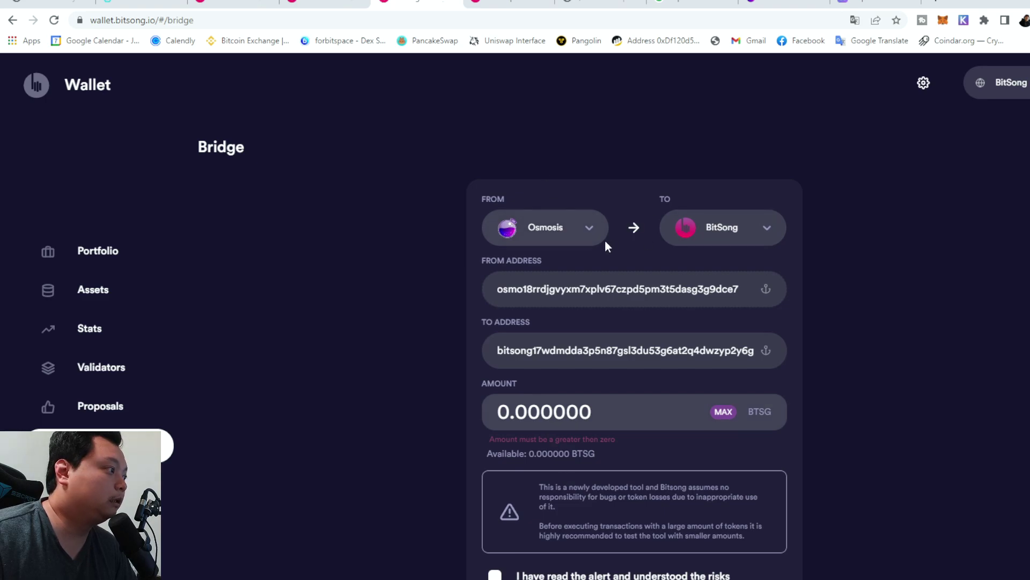
Step: Try a bridge transfer from BitSong to Osmosis with the maximum amount of 408.021860 BTSG
{"action": "left_click", "coordinate": [590, 229]}
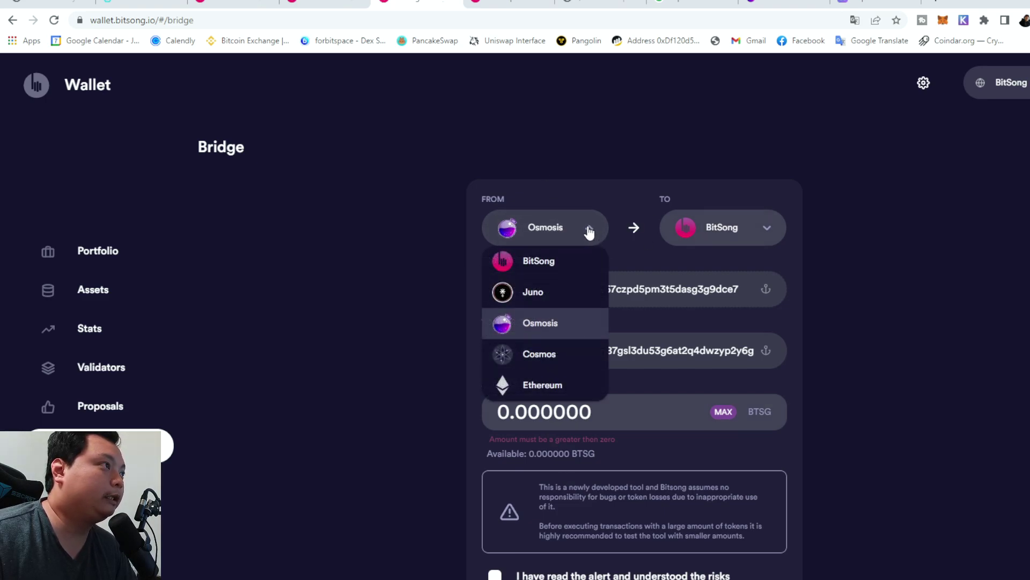
{"action": "left_click", "coordinate": [589, 230]}
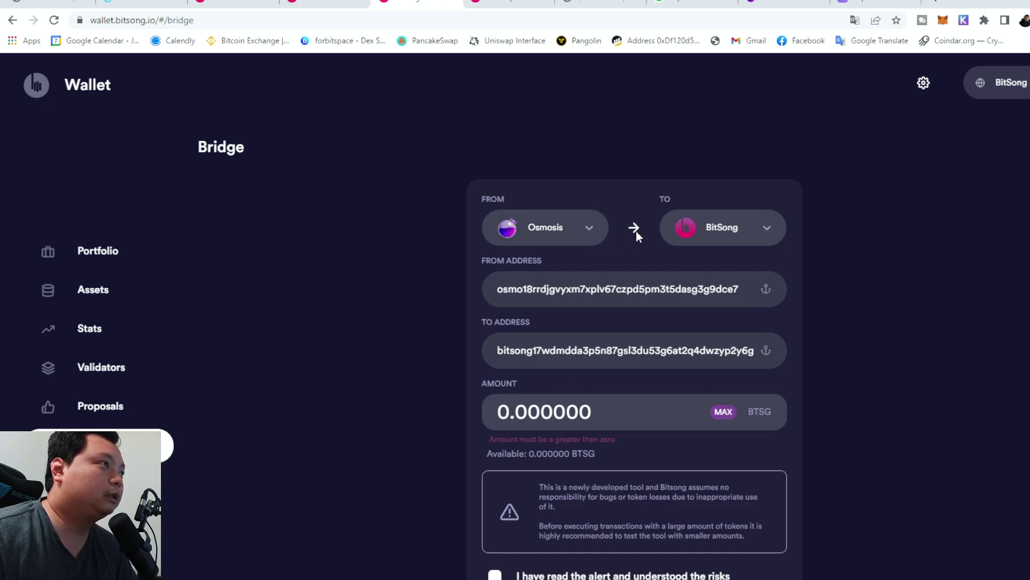
{"action": "left_click", "coordinate": [542, 237]}
{"action": "left_click", "coordinate": [534, 263]}
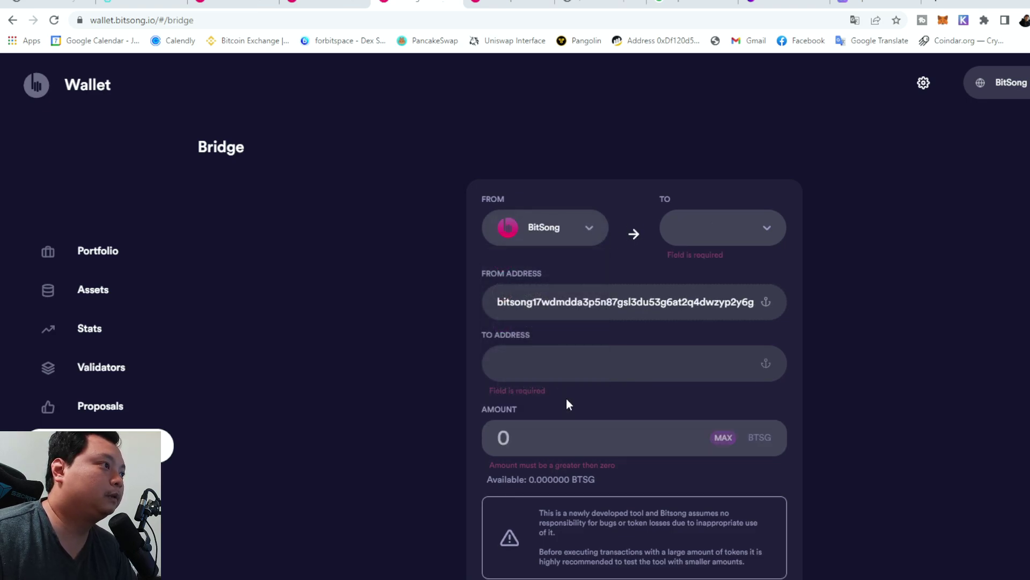
{"action": "left_click", "coordinate": [692, 234]}
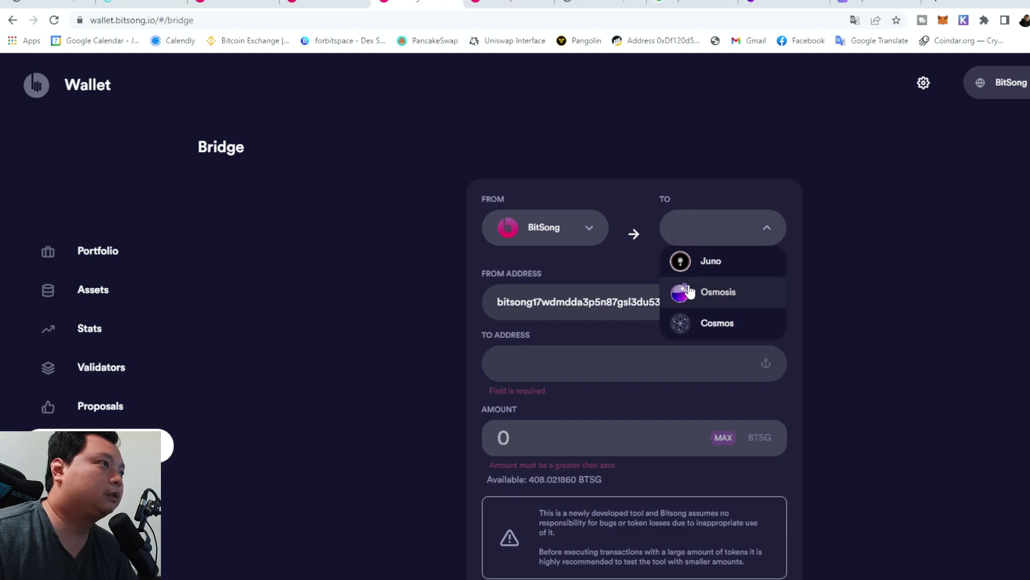
{"action": "left_click", "coordinate": [705, 293]}
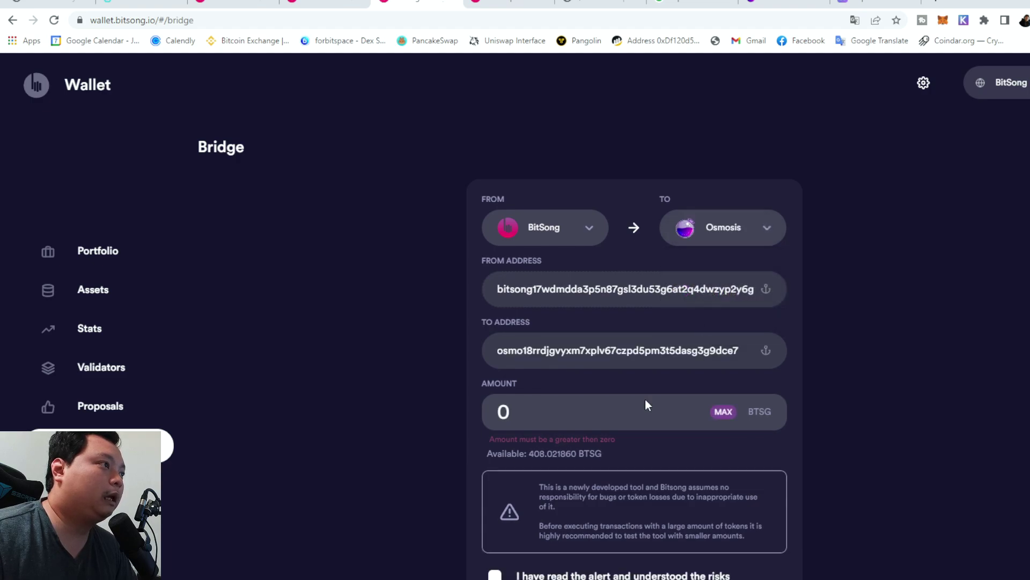
{"action": "left_click", "coordinate": [724, 412]}
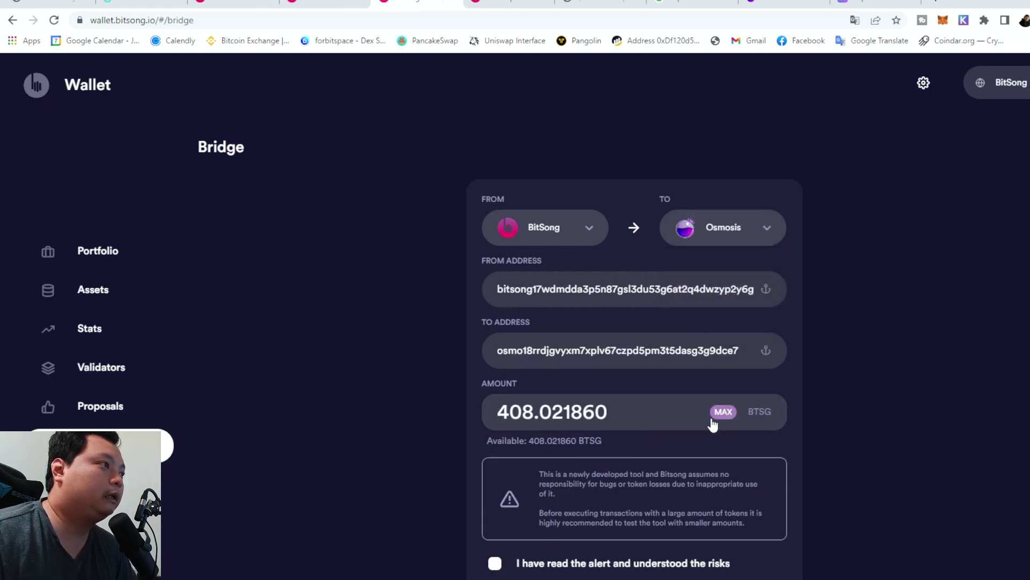
Step: Reload the wallet's portfolio page to refresh the BTSG balances
{"action": "left_click", "coordinate": [104, 251]}
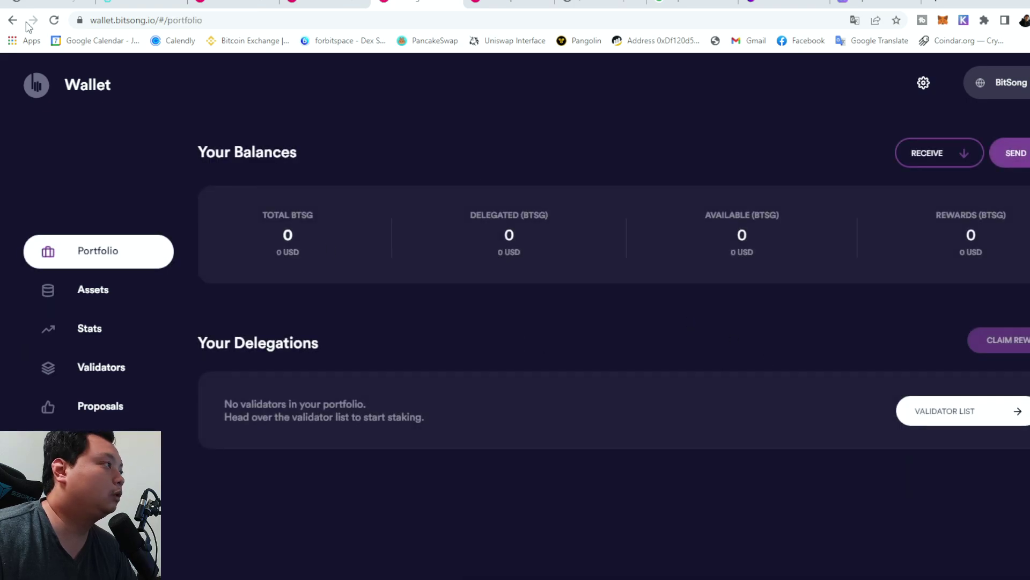
{"action": "left_click", "coordinate": [54, 20]}
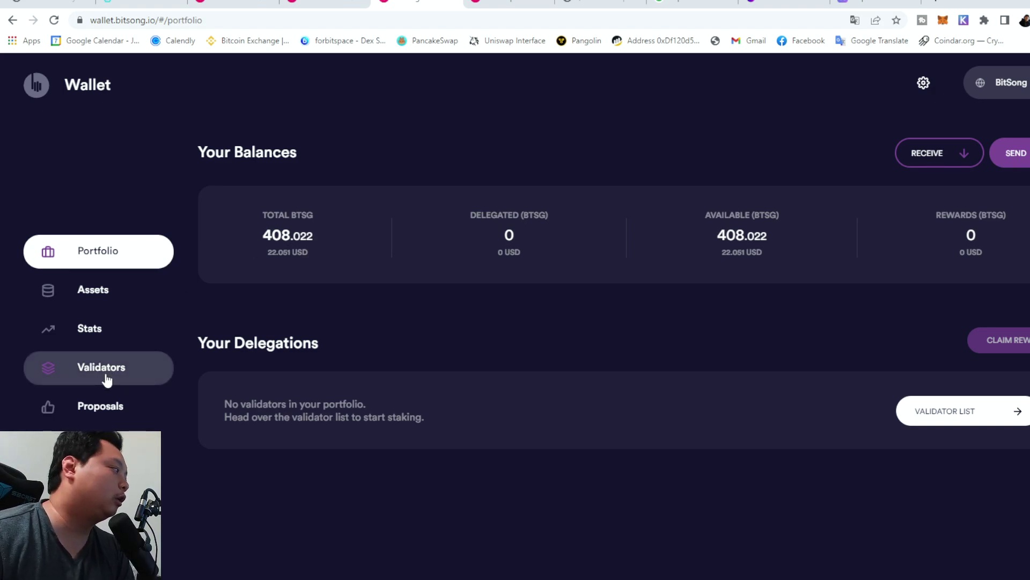
{"action": "left_click", "coordinate": [103, 416]}
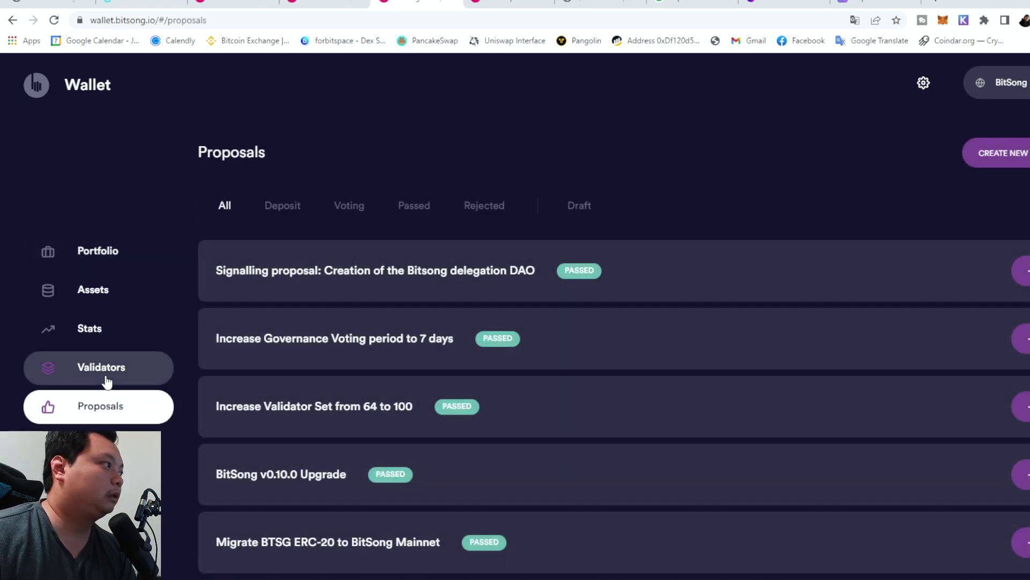
Step: Delegate the maximum amount of 408.01311 BTSG to the Forbole validator and approve the transaction
{"action": "left_click", "coordinate": [107, 380]}
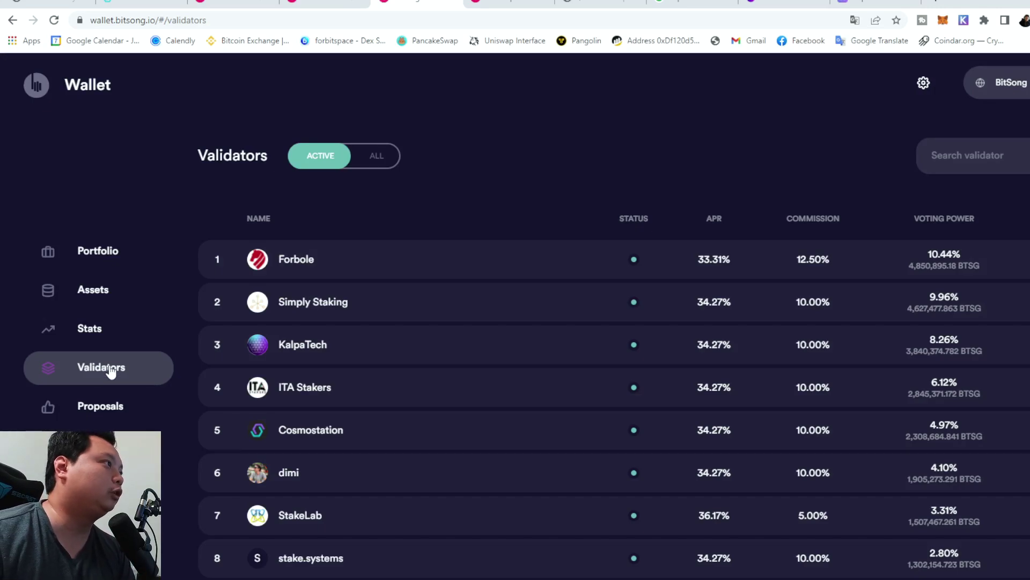
{"action": "left_click", "coordinate": [1015, 259]}
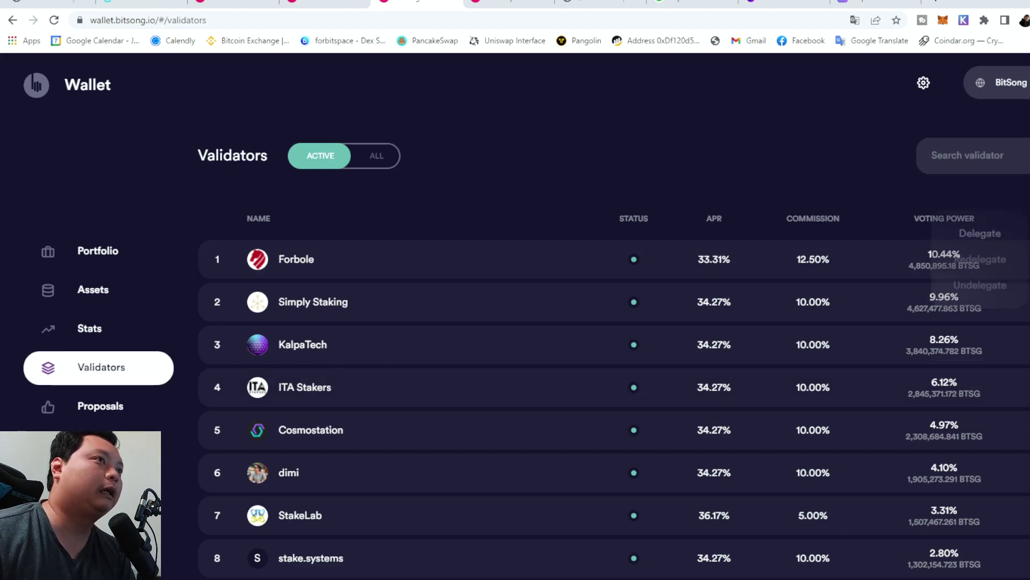
{"action": "left_click", "coordinate": [984, 235]}
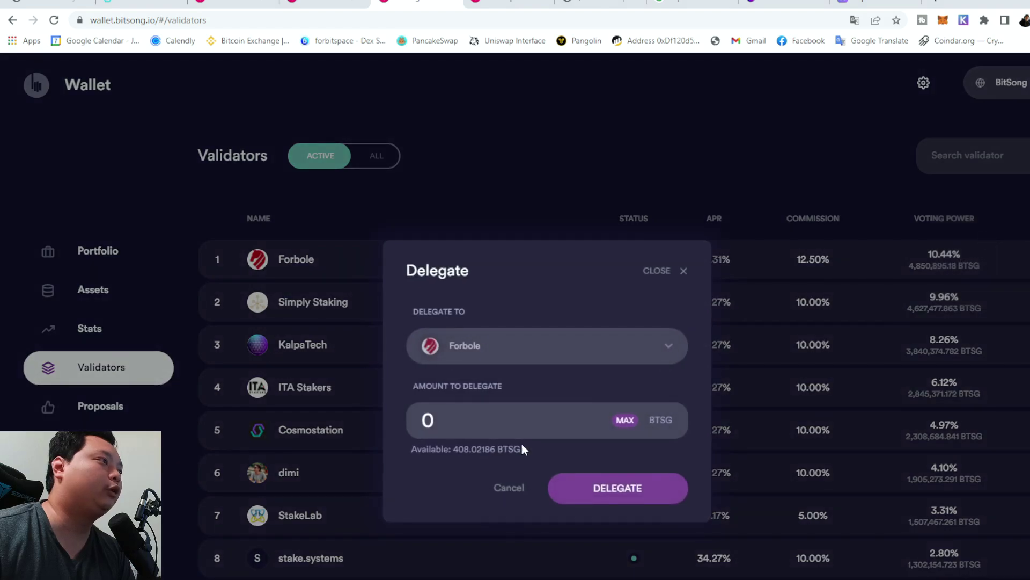
{"action": "left_click", "coordinate": [625, 419]}
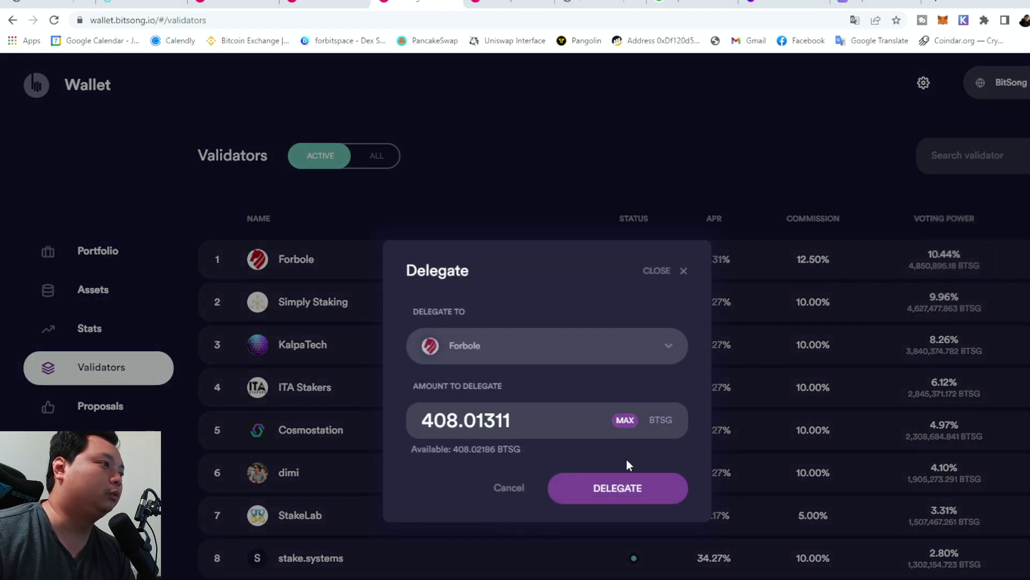
{"action": "left_click", "coordinate": [629, 488]}
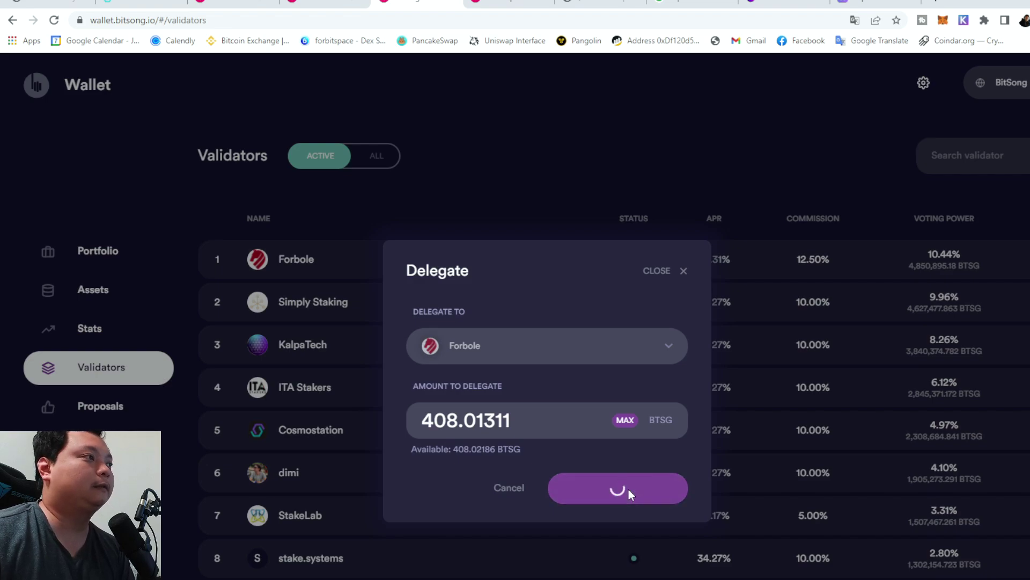
{"action": "left_click", "coordinate": [187, 357]}
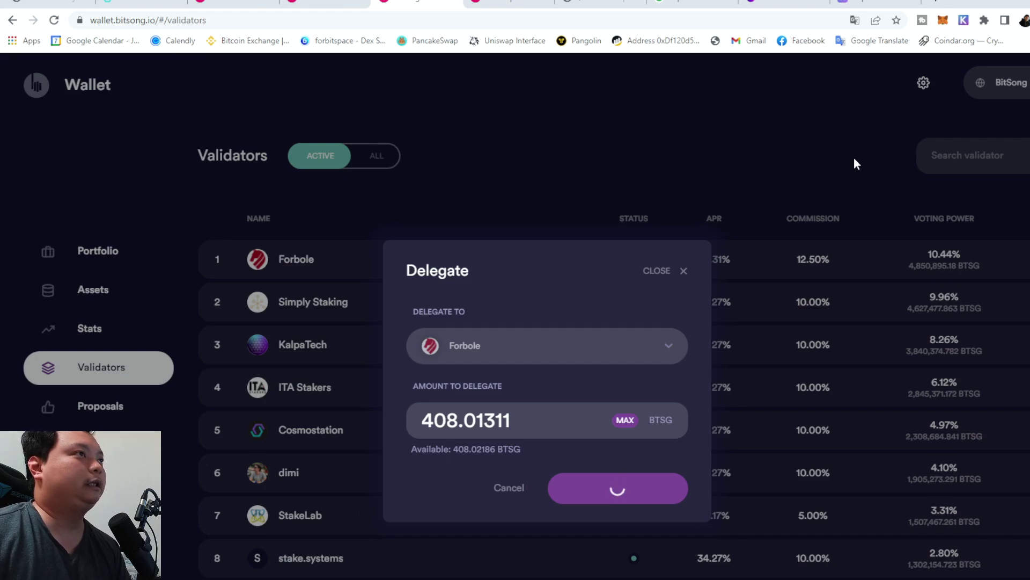
Step: Examine the staked BTSG balance and the full list of supported and beta networks in the Keplr wallet extension
{"action": "left_click", "coordinate": [972, 22]}
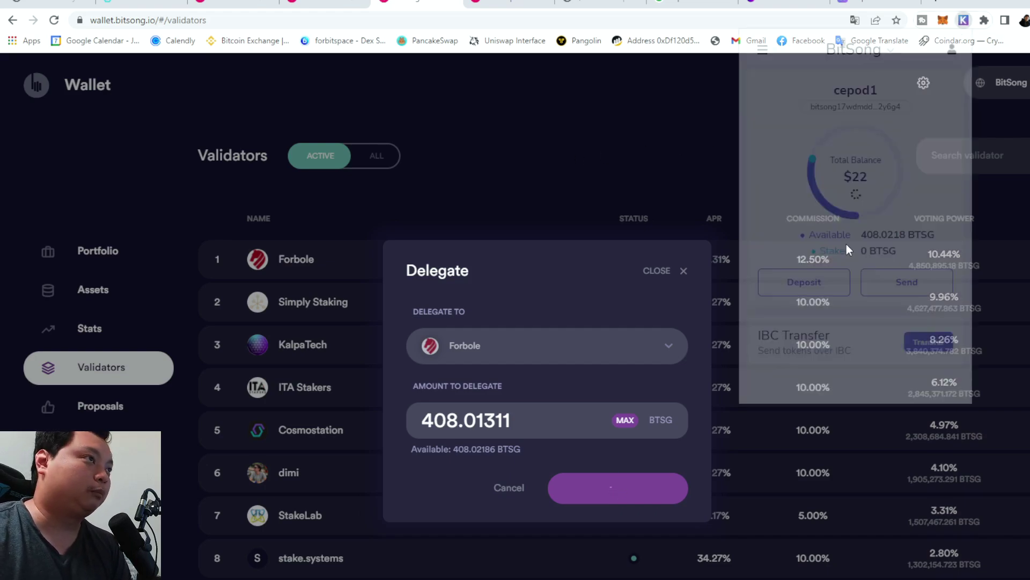
{"action": "left_click", "coordinate": [890, 56]}
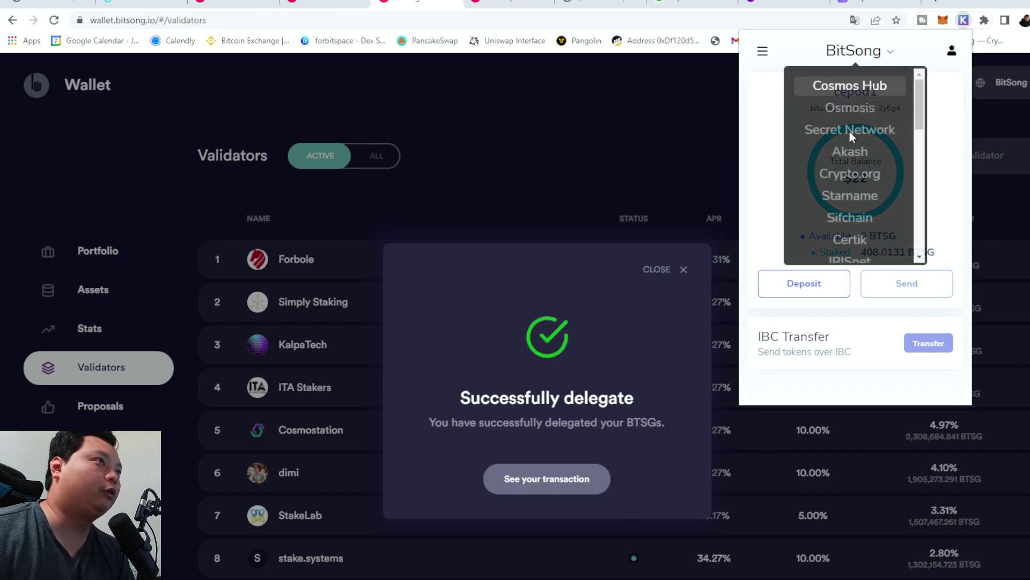
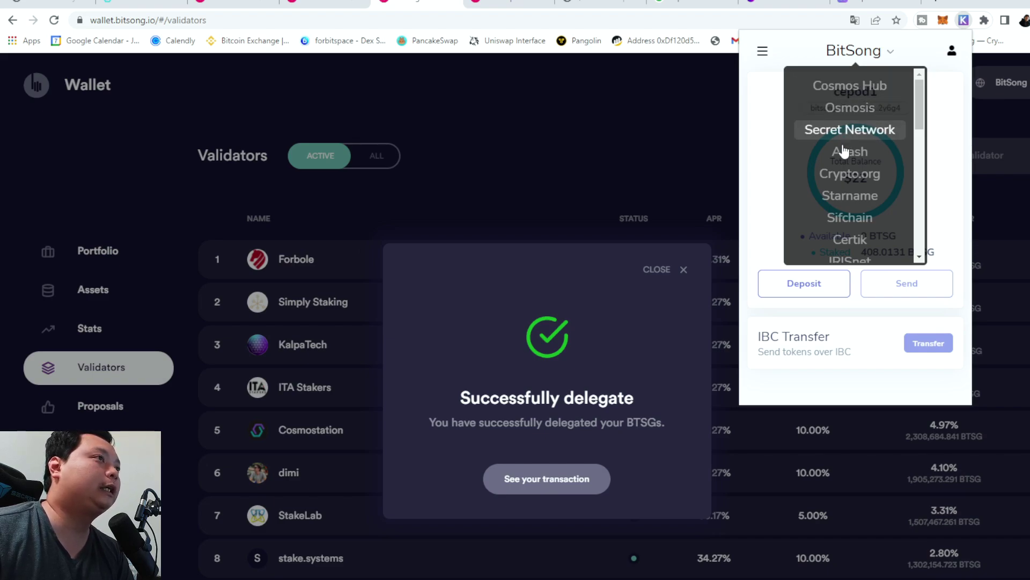
{"action": "scroll", "coordinate": [849, 158], "scroll_direction": "down", "scroll_amount": 3}
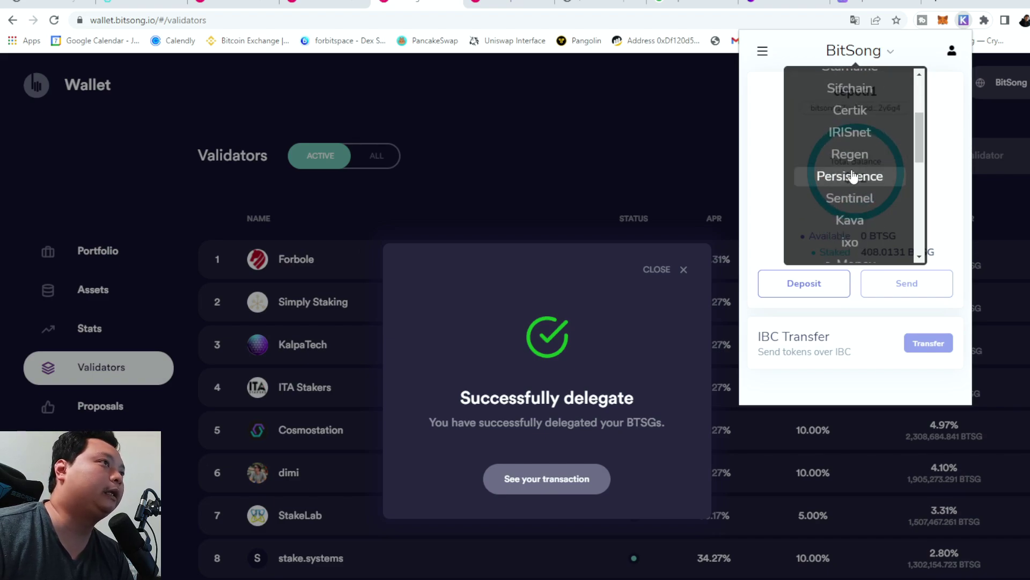
{"action": "scroll", "coordinate": [861, 207], "scroll_direction": "down", "scroll_amount": 3}
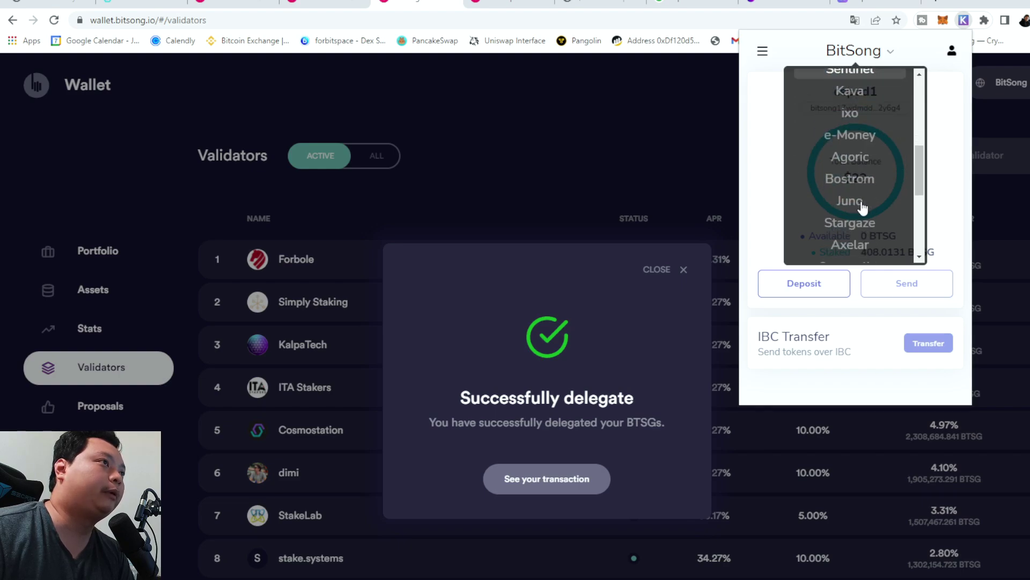
{"action": "scroll", "coordinate": [857, 199], "scroll_direction": "down", "scroll_amount": 3}
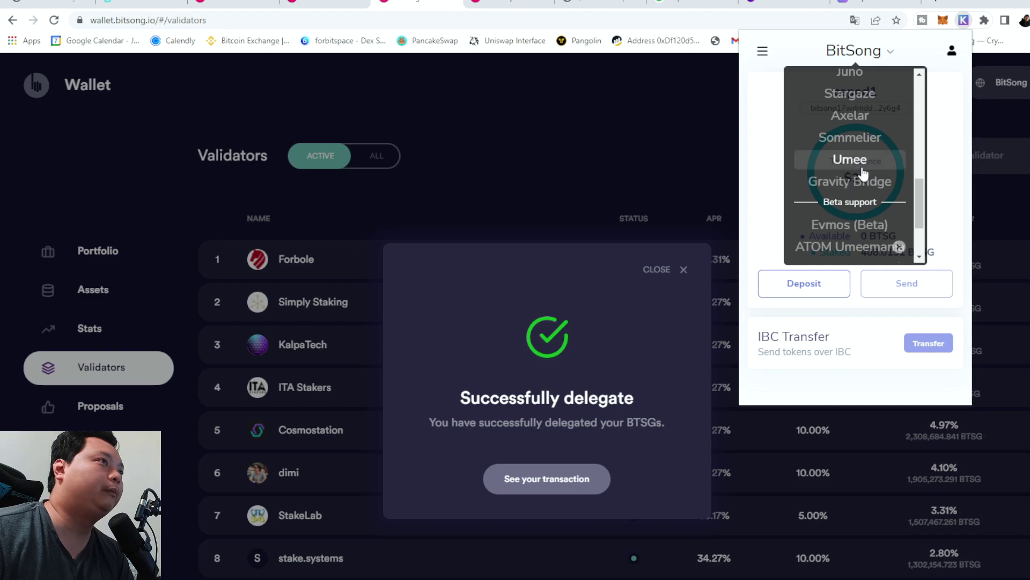
{"action": "scroll", "coordinate": [859, 169], "scroll_direction": "down", "scroll_amount": 1}
{"action": "scroll", "coordinate": [858, 164], "scroll_direction": "up", "scroll_amount": 1}
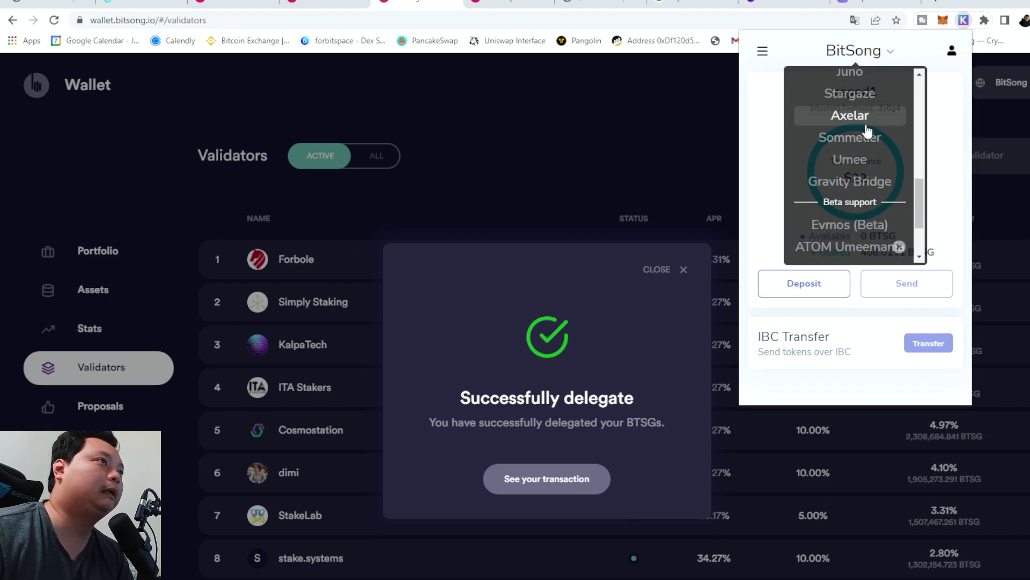
{"action": "scroll", "coordinate": [869, 209], "scroll_direction": "down", "scroll_amount": 2}
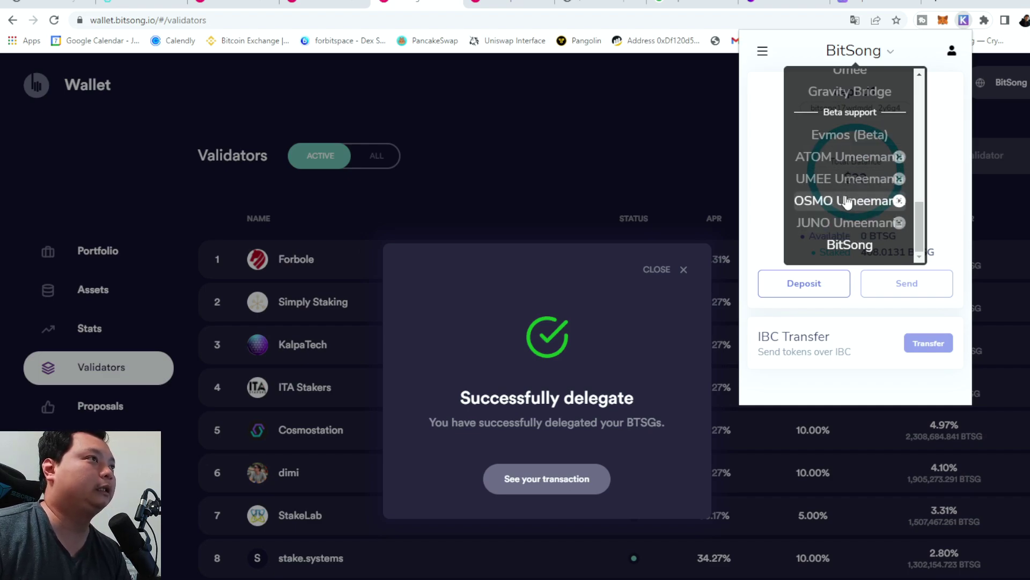
{"action": "scroll", "coordinate": [850, 199], "scroll_direction": "up", "scroll_amount": 10}
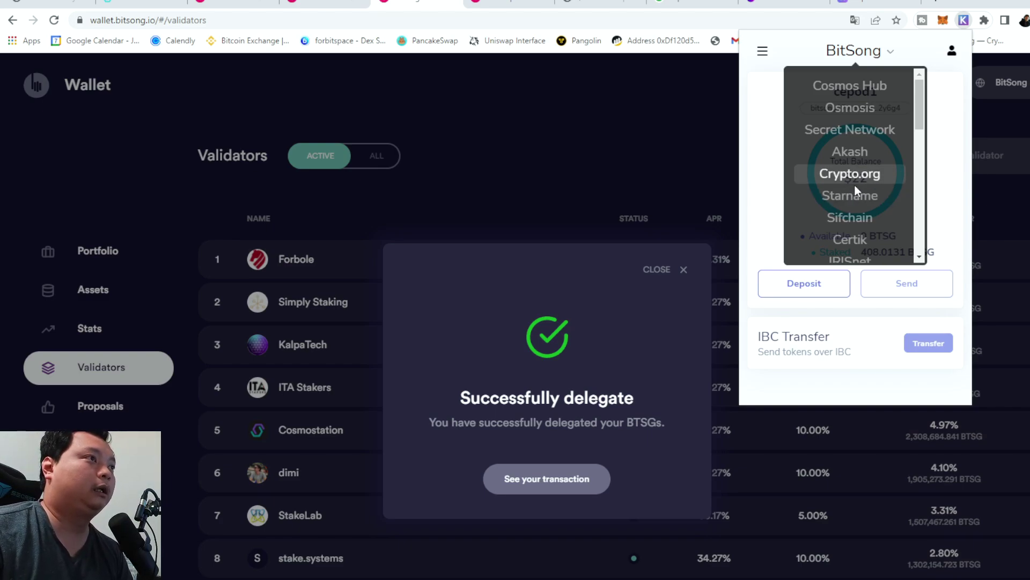
{"action": "scroll", "coordinate": [855, 187], "scroll_direction": "down", "scroll_amount": 1}
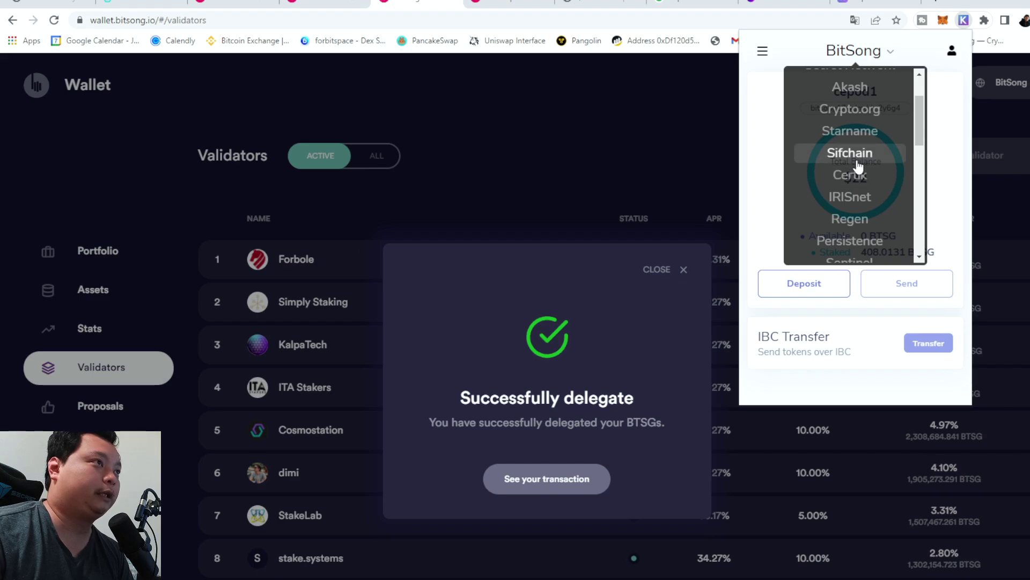
{"action": "scroll", "coordinate": [880, 206], "scroll_direction": "down", "scroll_amount": 1}
{"action": "scroll", "coordinate": [855, 180], "scroll_direction": "up", "scroll_amount": 2}
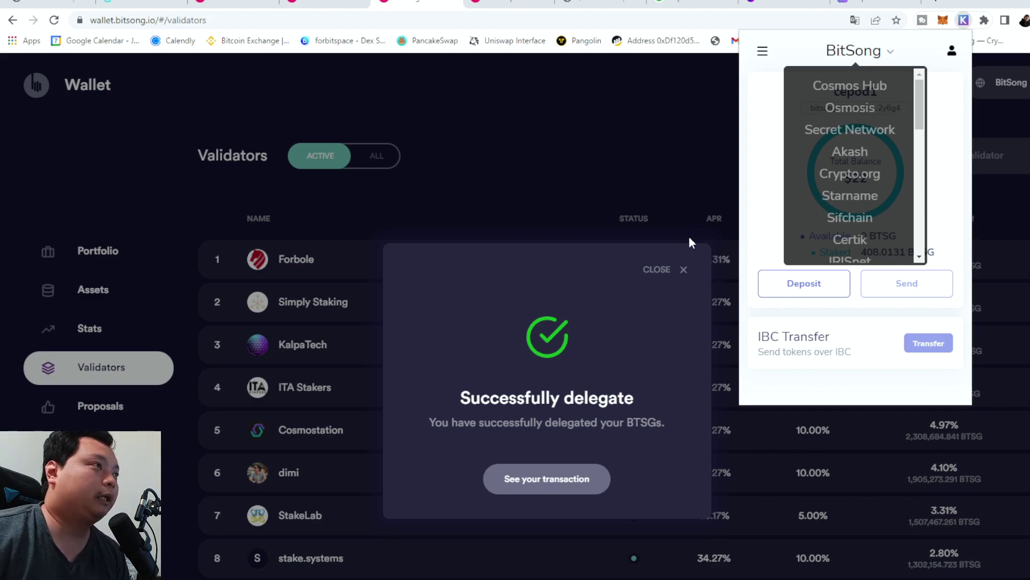
Step: Dismiss the delegation confirmation and check the wallet portfolio's balances and the Forbole delegation
{"action": "left_click", "coordinate": [677, 270]}
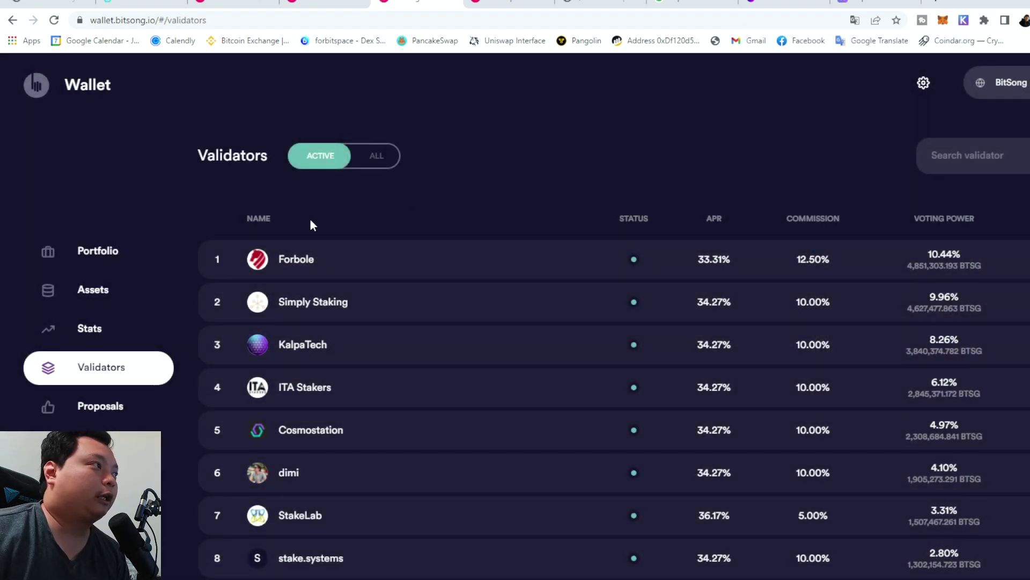
{"action": "left_click", "coordinate": [137, 253]}
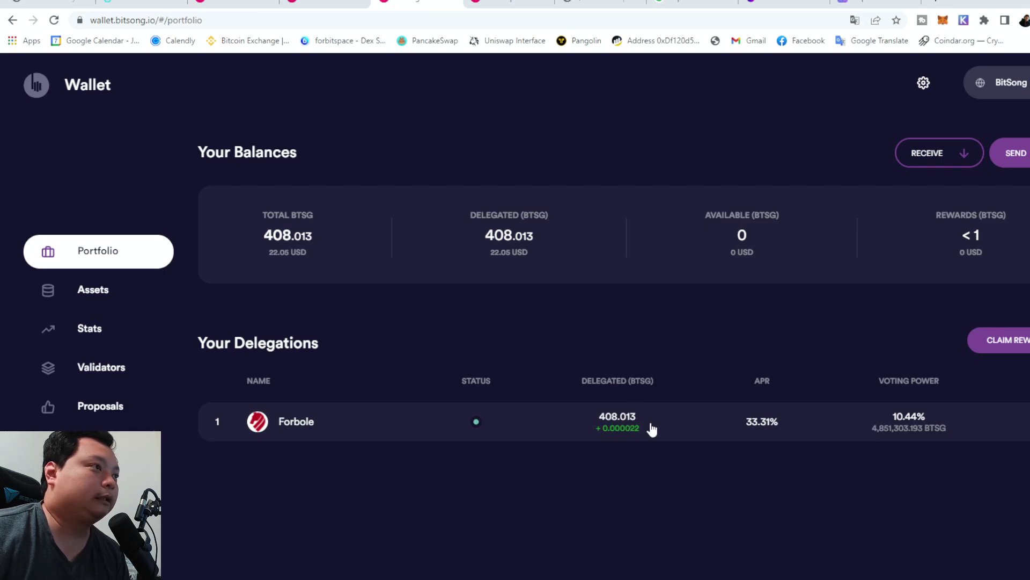
Step: Review the Sinfonia FanToken airdrop article's remaining JUNO staking and liquidity pool requirements, down to the closing notes on token distribution
{"action": "left_click", "coordinate": [54, 7]}
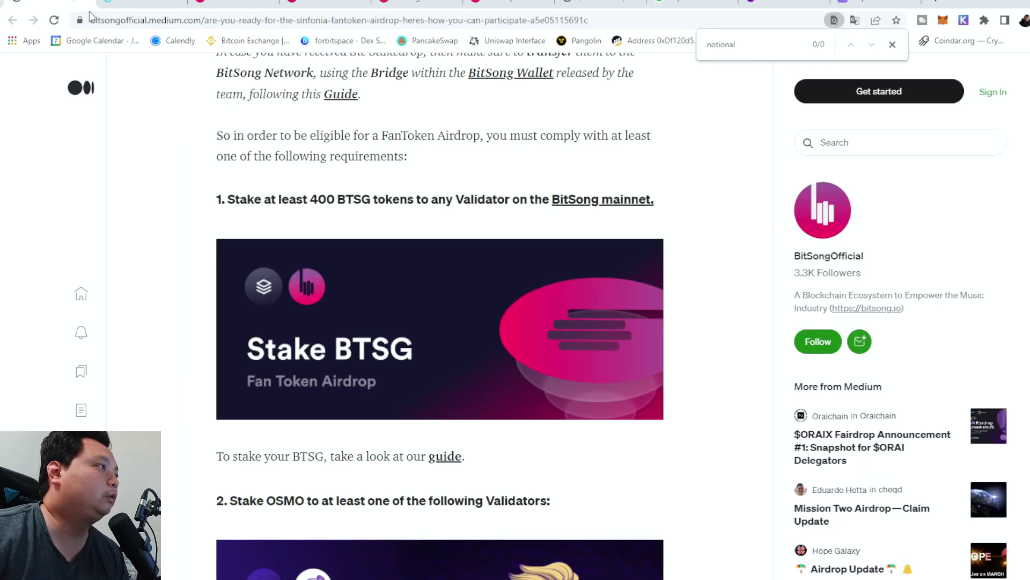
{"action": "scroll", "coordinate": [331, 418], "scroll_direction": "down", "scroll_amount": 6}
{"action": "scroll", "coordinate": [330, 418], "scroll_direction": "down", "scroll_amount": 20}
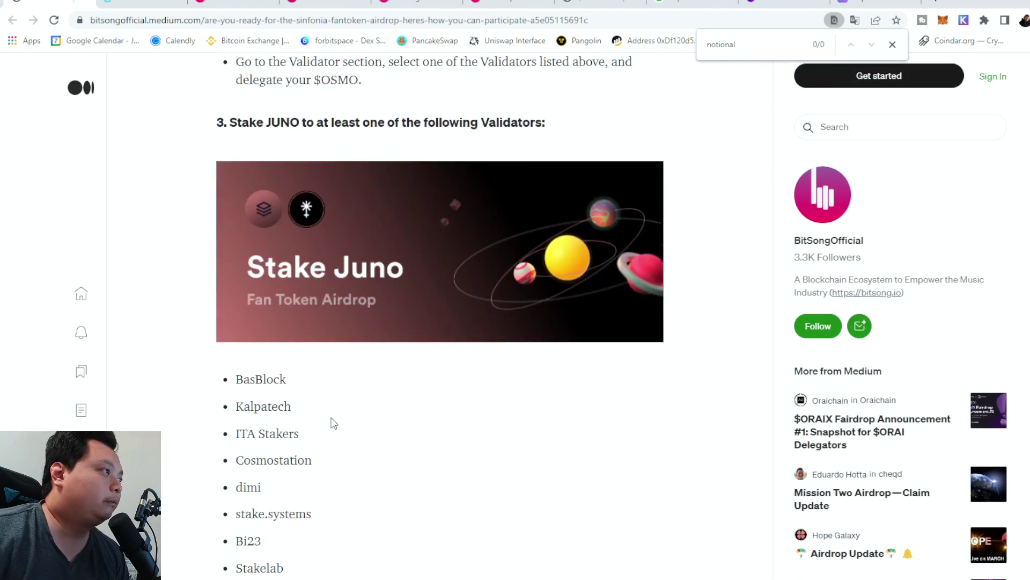
{"action": "scroll", "coordinate": [334, 422], "scroll_direction": "down", "scroll_amount": 14}
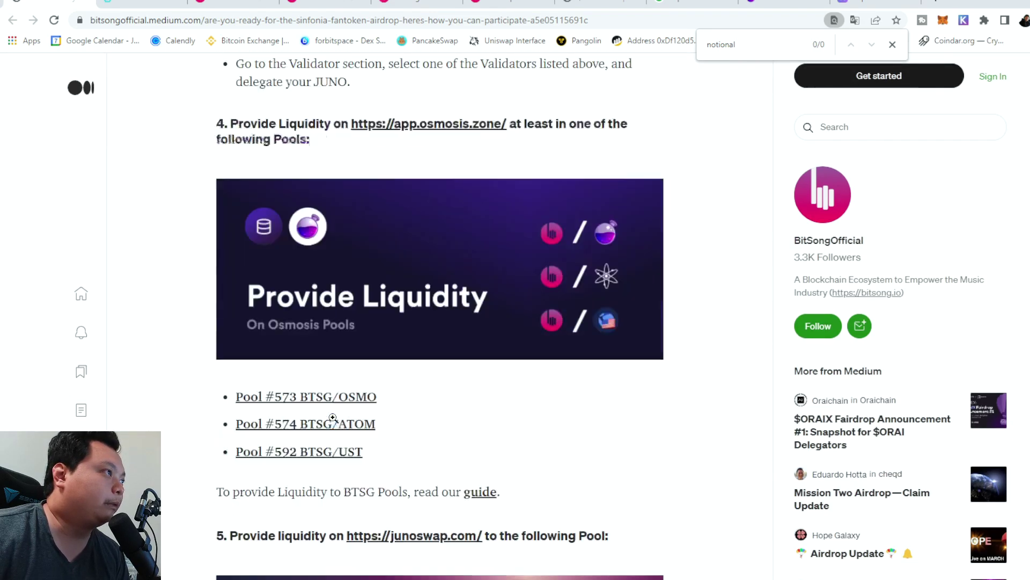
{"action": "scroll", "coordinate": [333, 417], "scroll_direction": "down", "scroll_amount": 10}
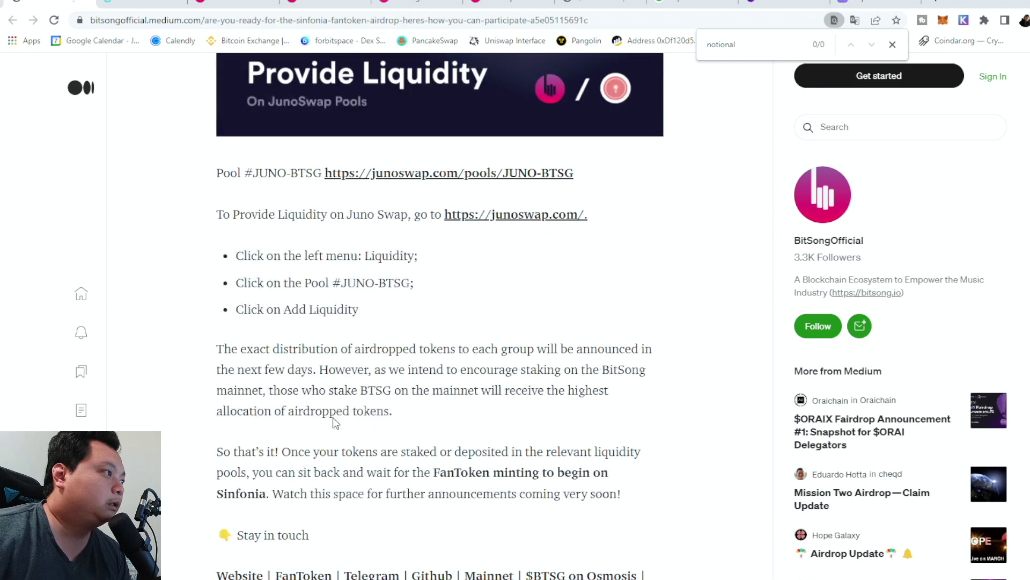
{"action": "scroll", "coordinate": [332, 417], "scroll_direction": "up", "scroll_amount": 4}
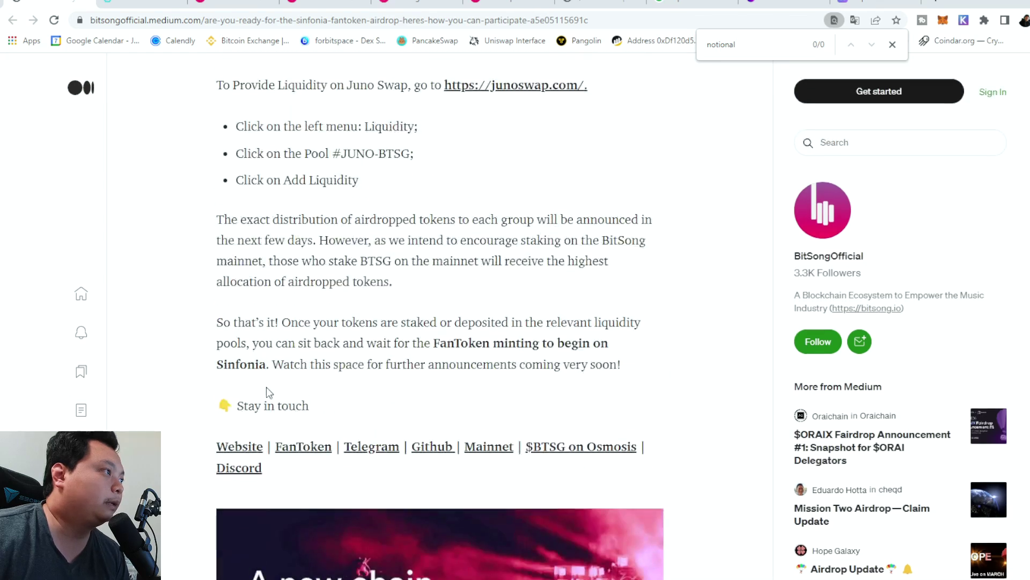
{"action": "left_click_drag", "start_coordinate": [249, 406], "coordinate": [329, 426]}
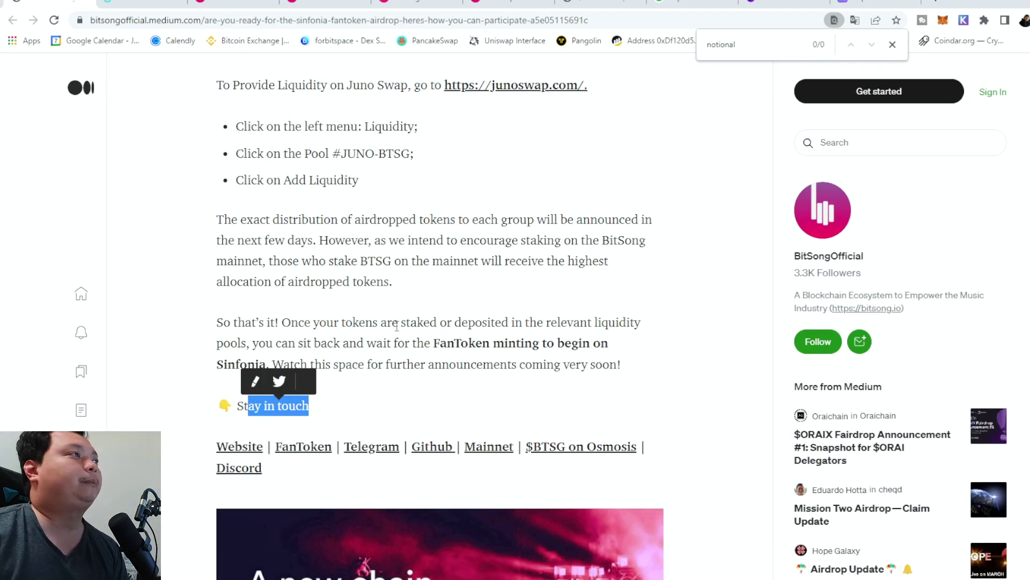